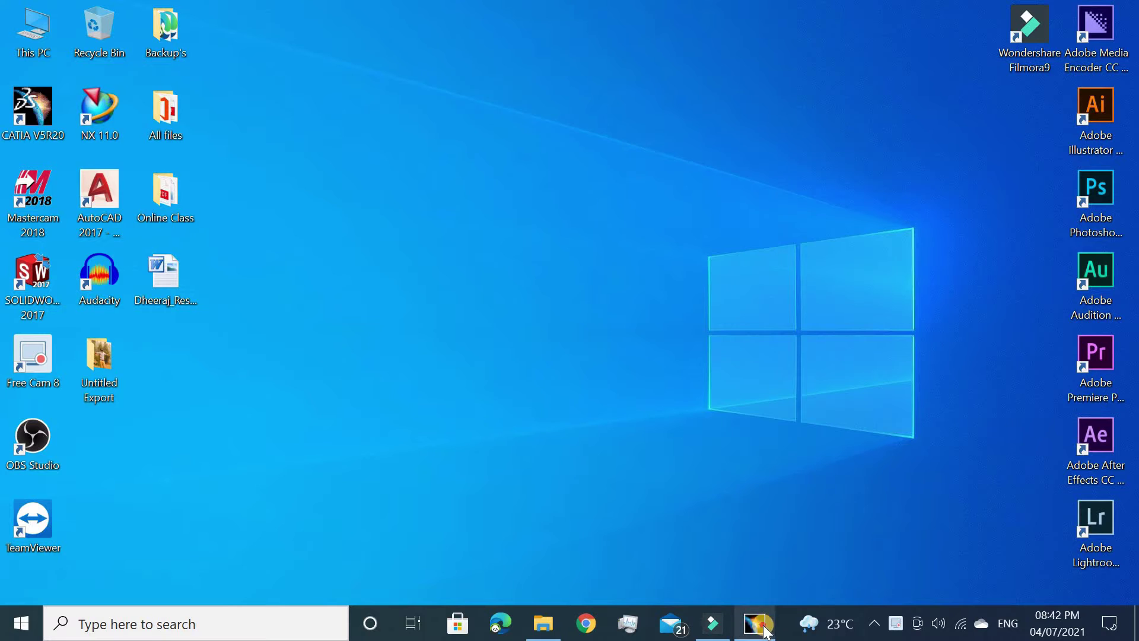
Step: Restore the CATIA V5 window showing the finished Part3.CATPart slotted plate
{"action": "left_click", "coordinate": [766, 631]}
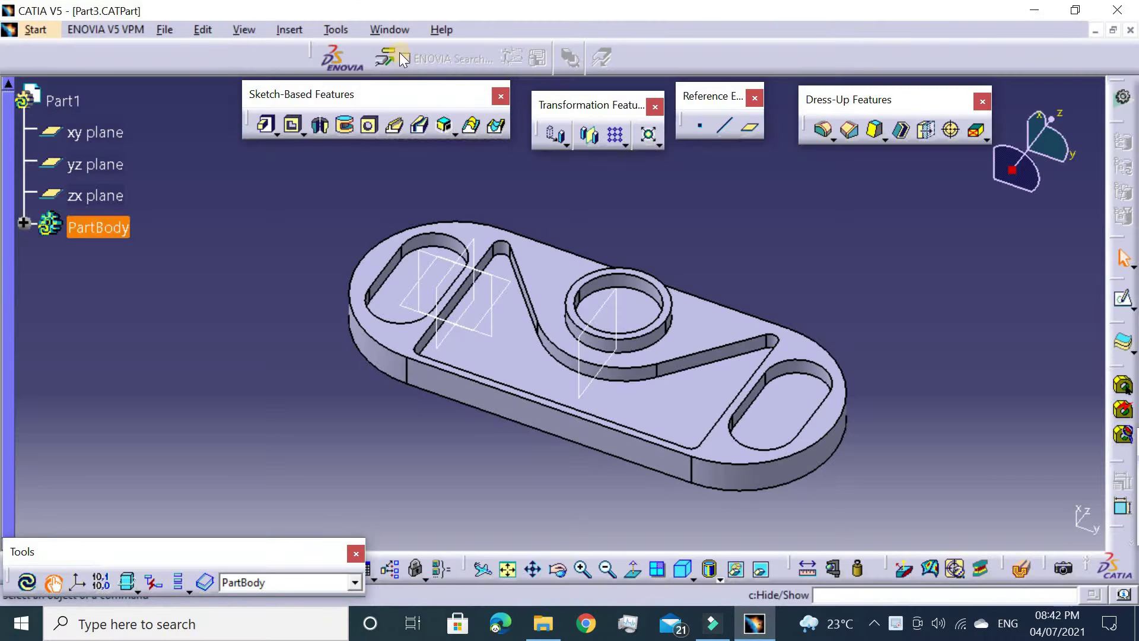
Step: Insert Body.2 and sketch a rectangle on the flat face around the slotted outline
{"action": "left_click", "coordinate": [303, 31]}
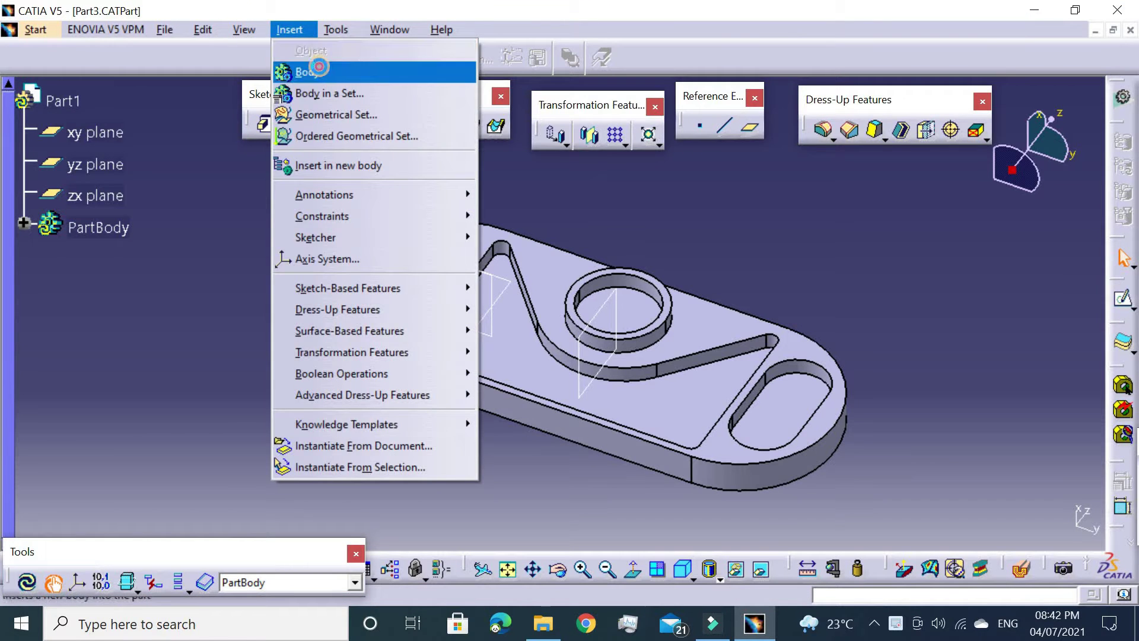
{"action": "left_click", "coordinate": [299, 69]}
{"action": "mouse_move", "coordinate": [453, 320]}
{"action": "middle_mouse_down"}
{"action": "mouse_move", "coordinate": [575, 178]}
{"action": "mouse_move", "coordinate": [511, 311]}
{"action": "middle_mouse_up"}
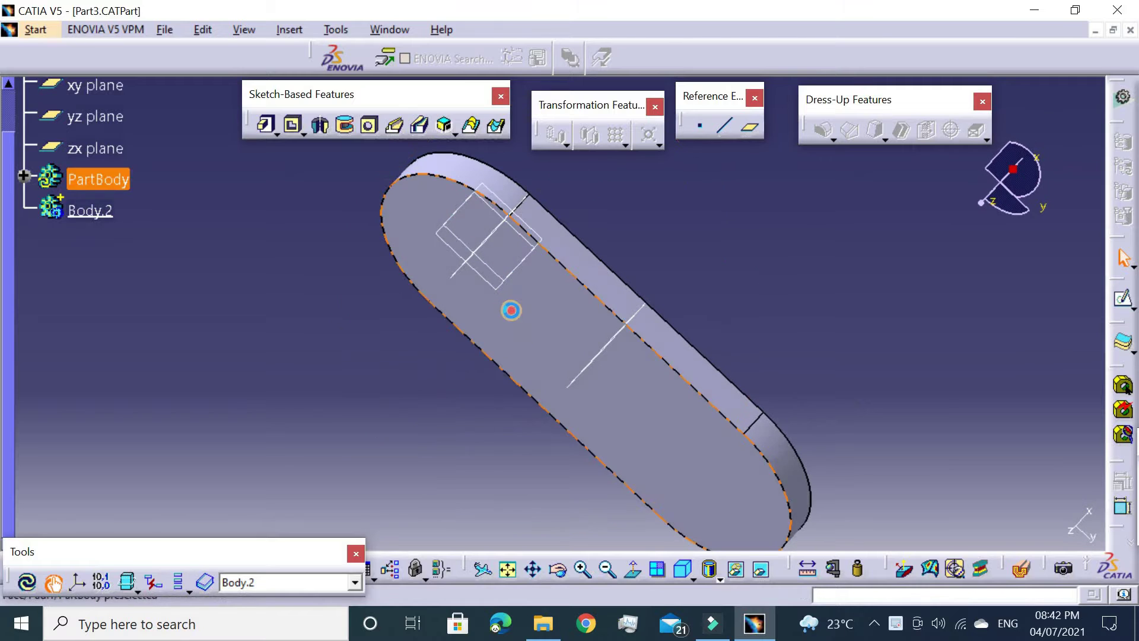
{"action": "type", "text": "c:Sketch"}
{"action": "key", "text": "Return"}
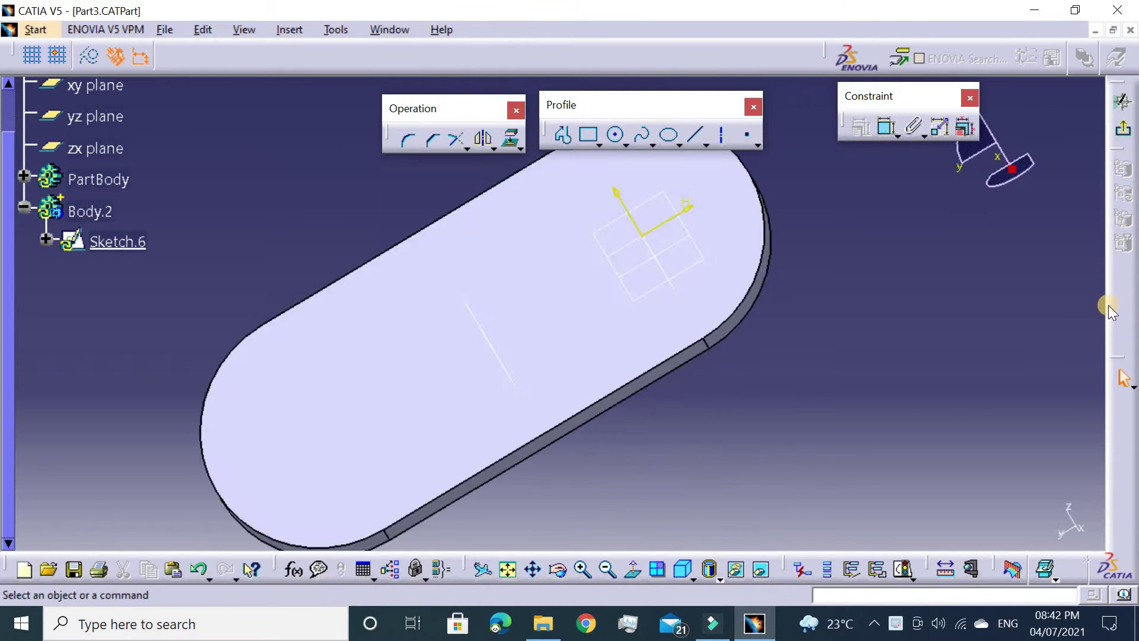
{"action": "mouse_move", "coordinate": [580, 262]}
{"action": "middle_mouse_down"}
{"action": "mouse_move", "coordinate": [688, 287]}
{"action": "mouse_move", "coordinate": [691, 326]}
{"action": "mouse_move", "coordinate": [627, 323]}
{"action": "middle_mouse_up"}
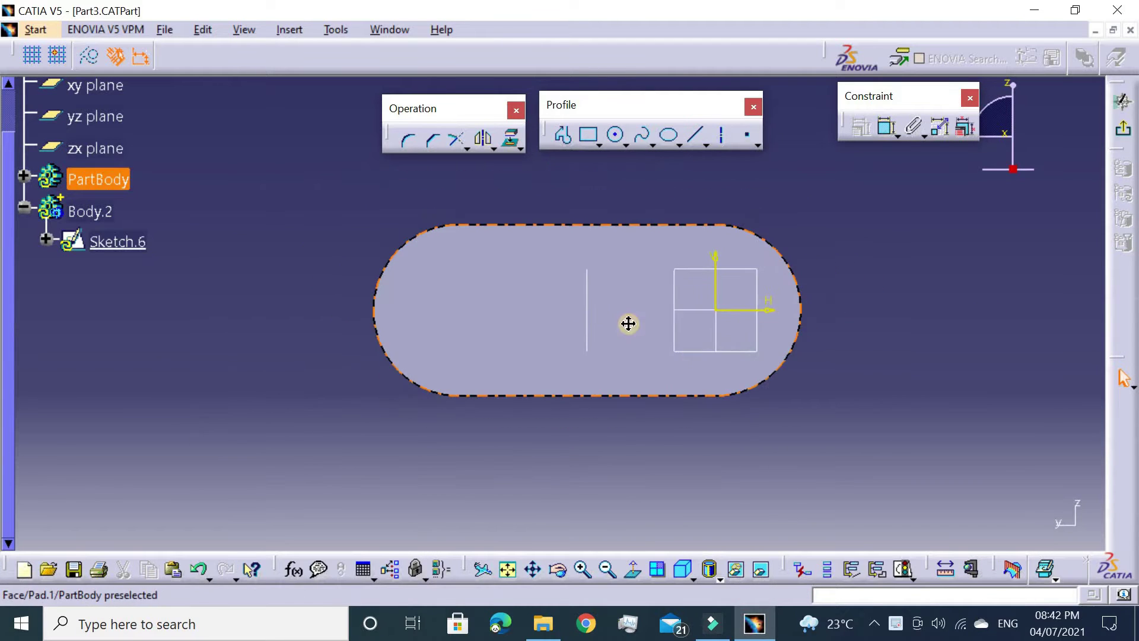
{"action": "left_click", "coordinate": [589, 135]}
{"action": "left_click", "coordinate": [333, 213]}
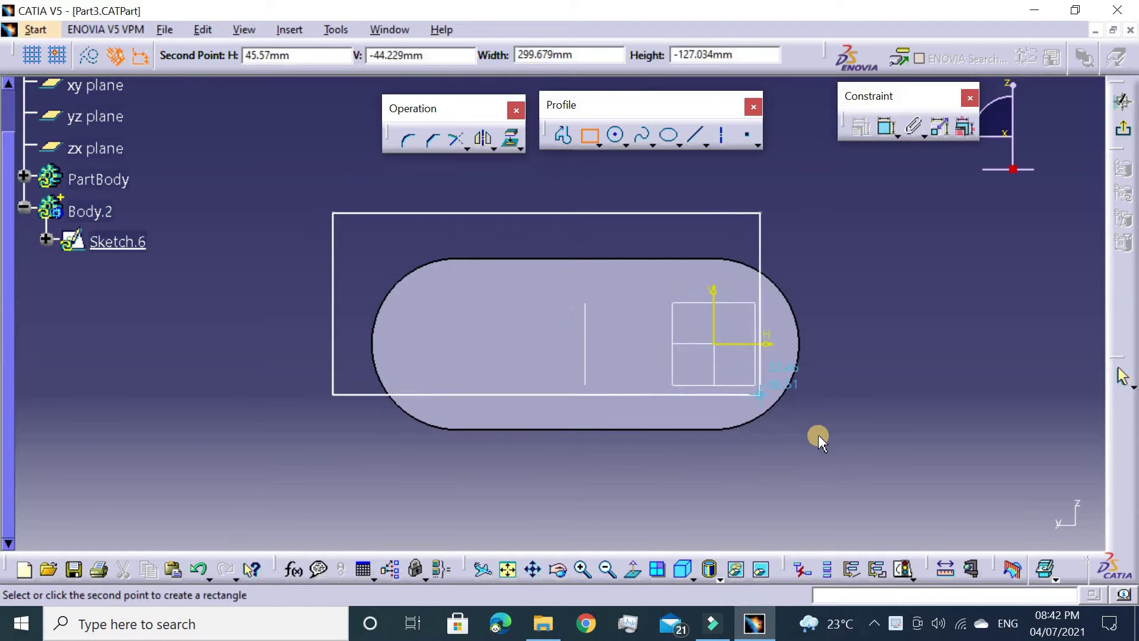
{"action": "left_click", "coordinate": [847, 465]}
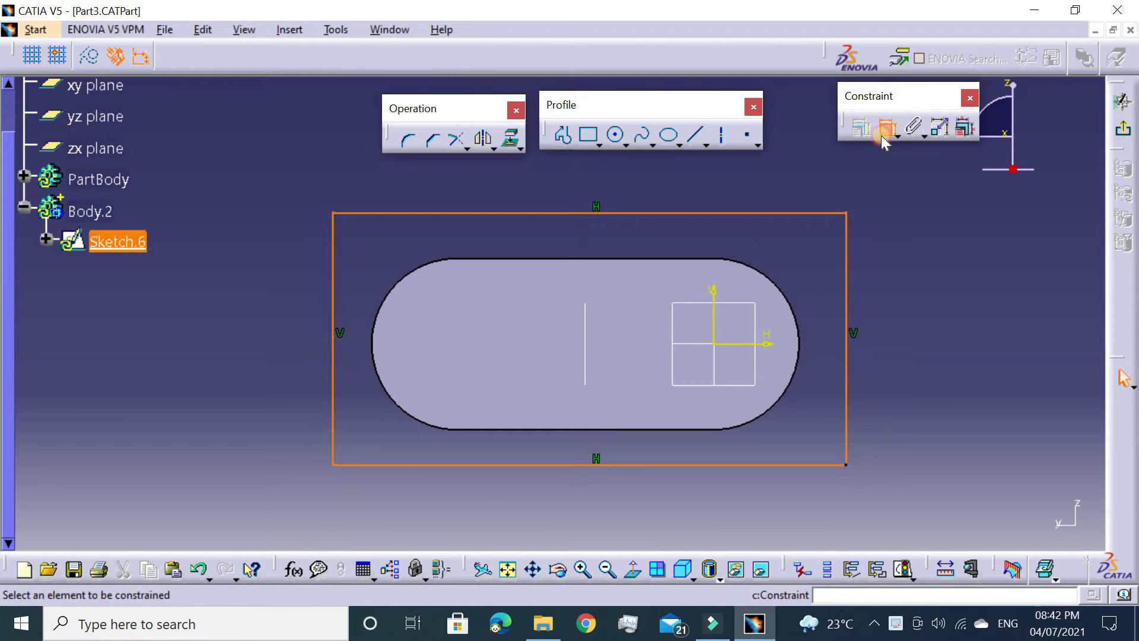
Step: Constrain the rectangle's right and bottom sides 10 mm from the slot outline
{"action": "left_click", "coordinate": [799, 343]}
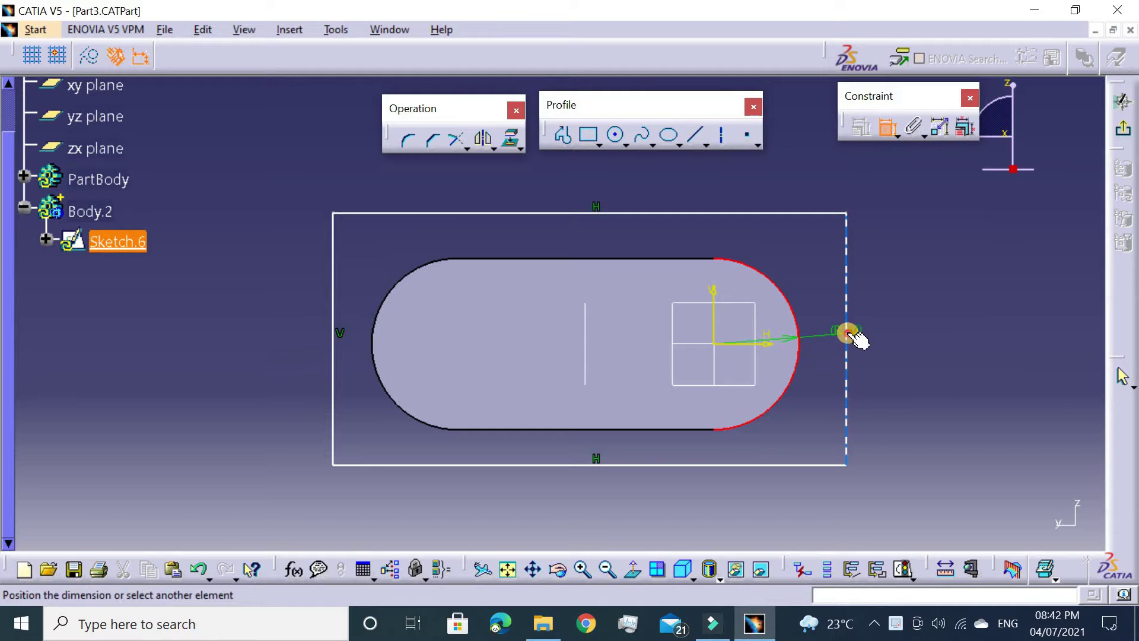
{"action": "left_click", "coordinate": [847, 334]}
{"action": "left_click", "coordinate": [914, 177]}
{"action": "double_click", "coordinate": [914, 177]}
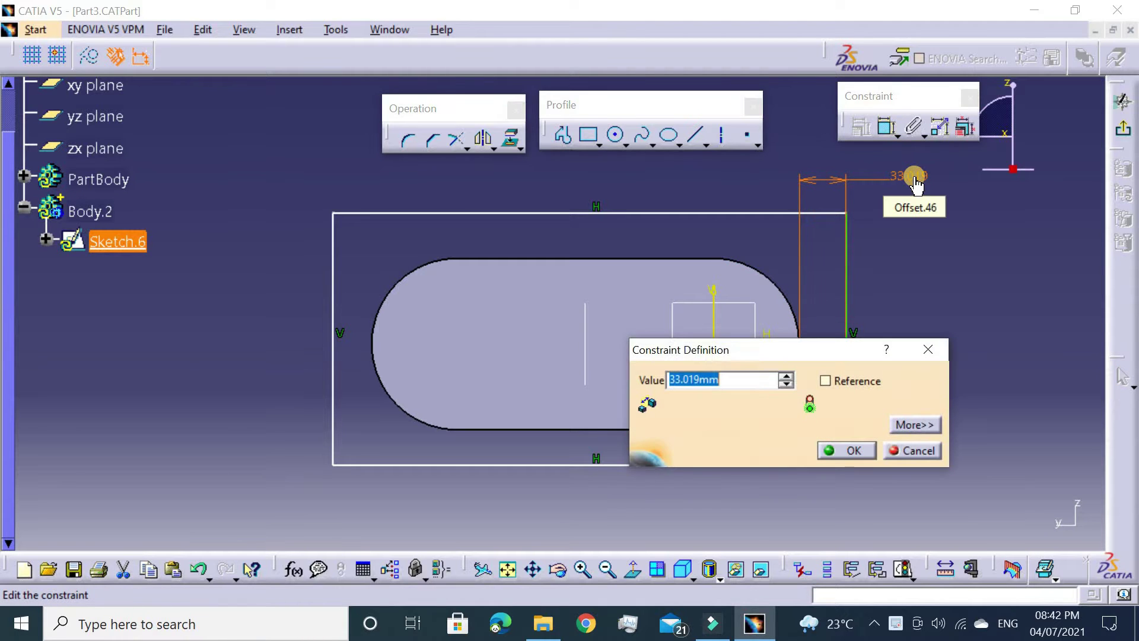
{"action": "type", "text": "10"}
{"action": "key", "text": "Return"}
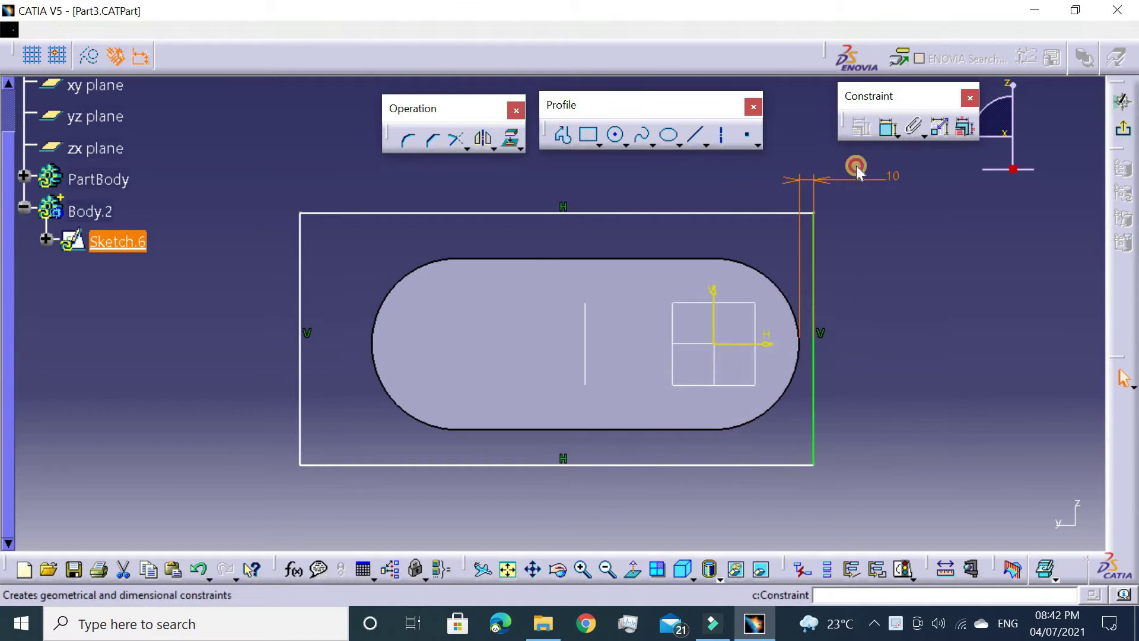
{"action": "left_click", "coordinate": [635, 465]}
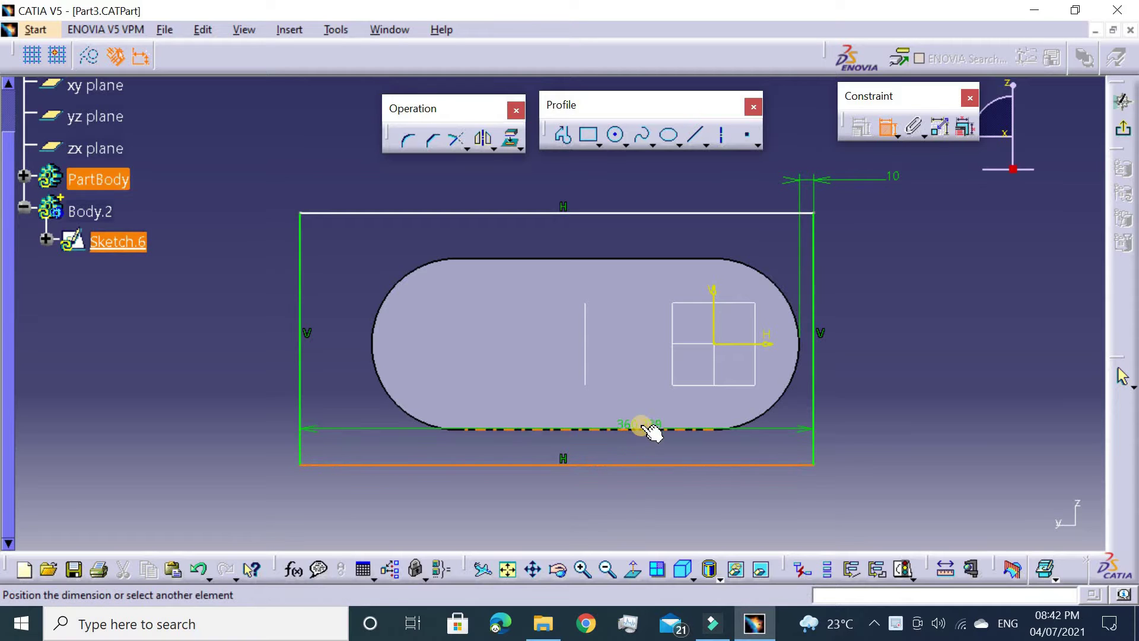
{"action": "left_click", "coordinate": [642, 428]}
{"action": "left_click", "coordinate": [931, 507]}
{"action": "double_click", "coordinate": [936, 494]}
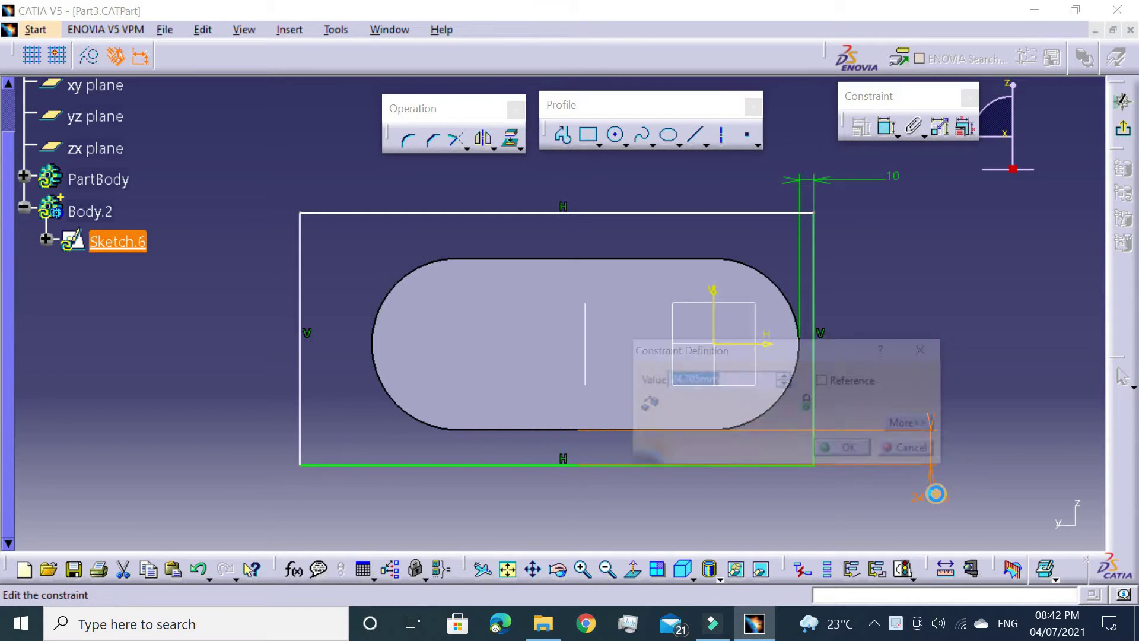
{"action": "key", "text": "Return"}
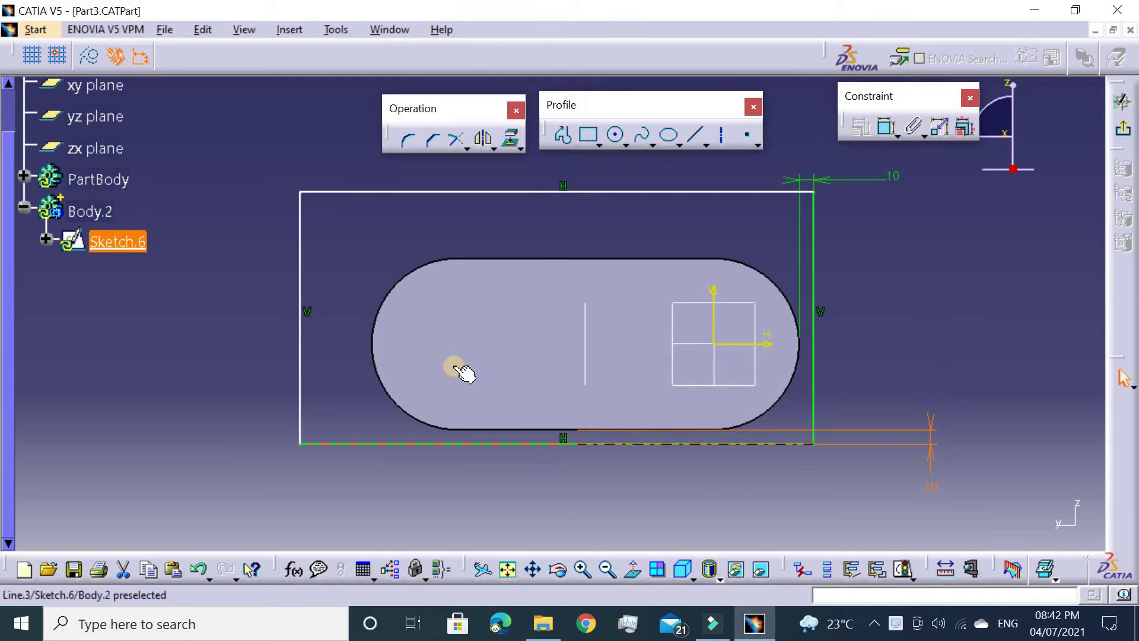
Step: Constrain the rectangle's left and top sides 10 mm from the slot outline
{"action": "left_click", "coordinate": [368, 339]}
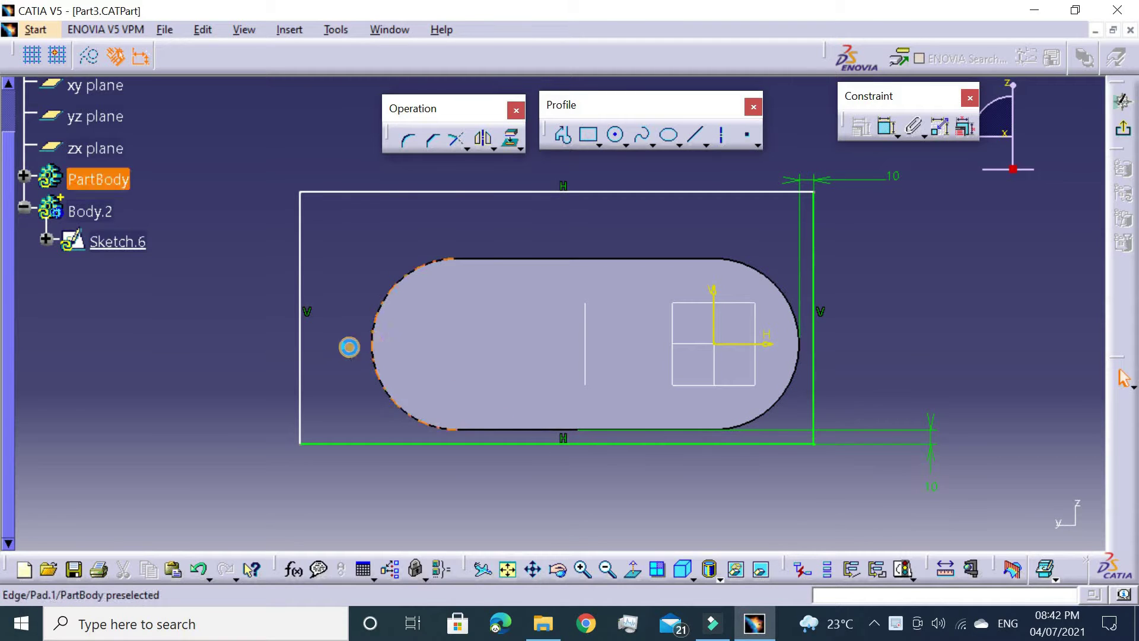
{"action": "left_click_drag", "start_coordinate": [303, 192], "coordinate": [306, 188]}
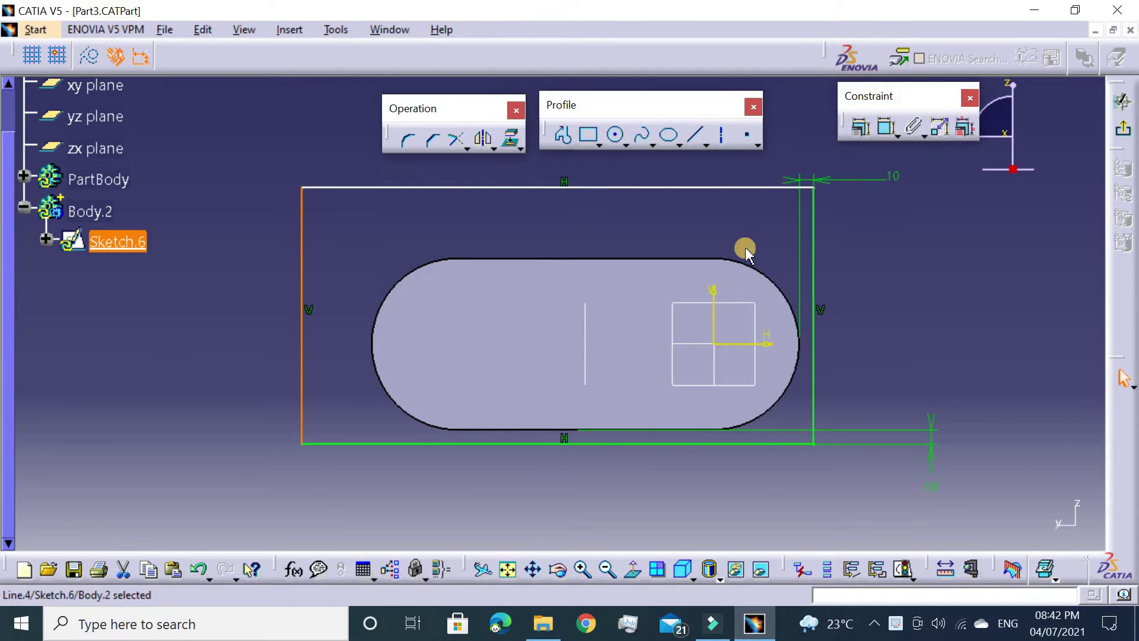
{"action": "left_click", "coordinate": [854, 138]}
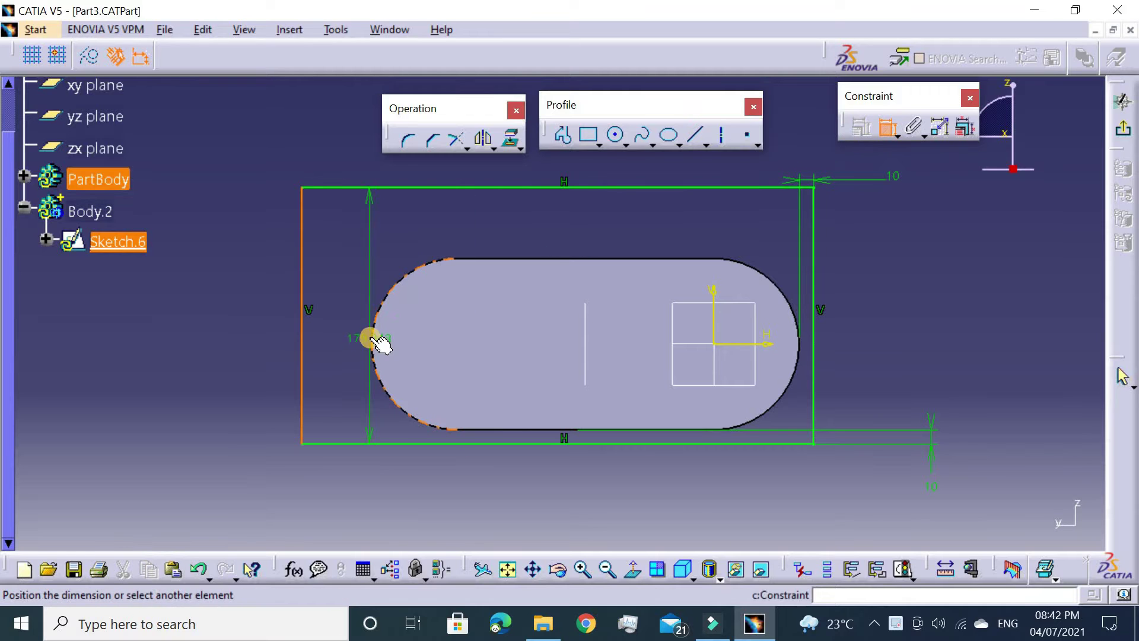
{"action": "left_click", "coordinate": [372, 335]}
{"action": "left_click", "coordinate": [252, 146]}
{"action": "double_click", "coordinate": [248, 138]}
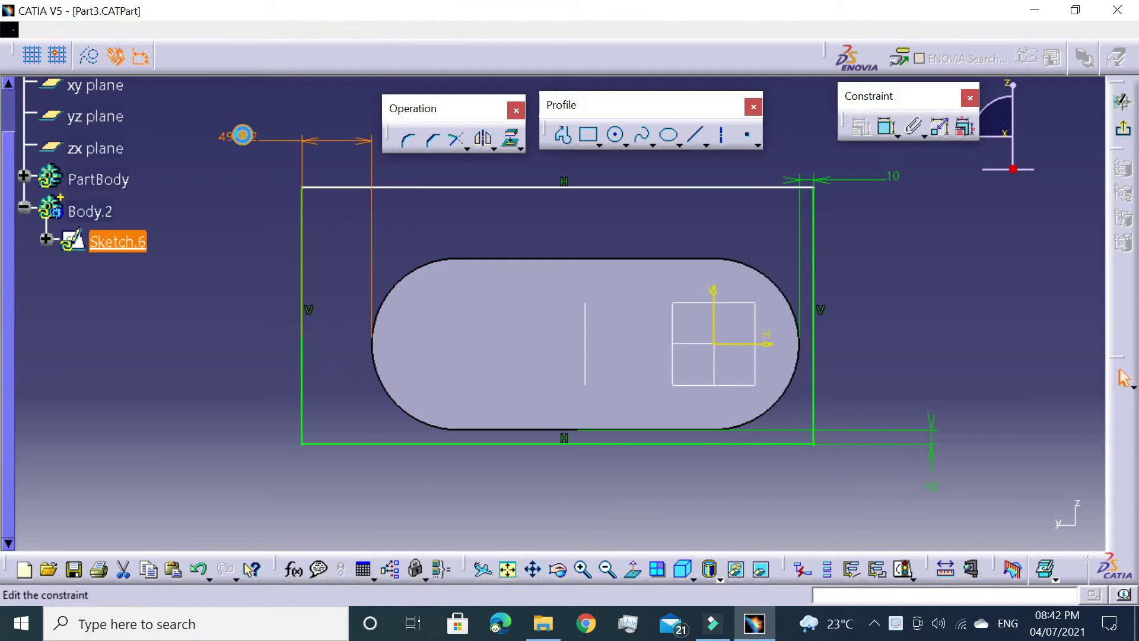
{"action": "type", "text": "10mm"}
{"action": "key", "text": "Return"}
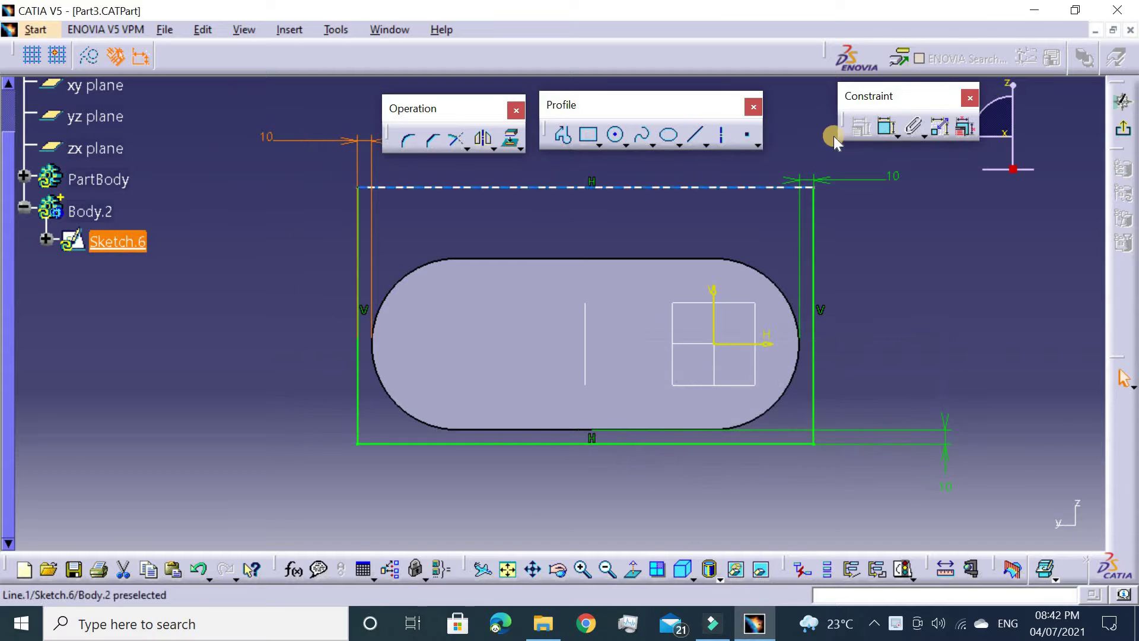
{"action": "left_click", "coordinate": [889, 127]}
{"action": "left_click", "coordinate": [653, 259]}
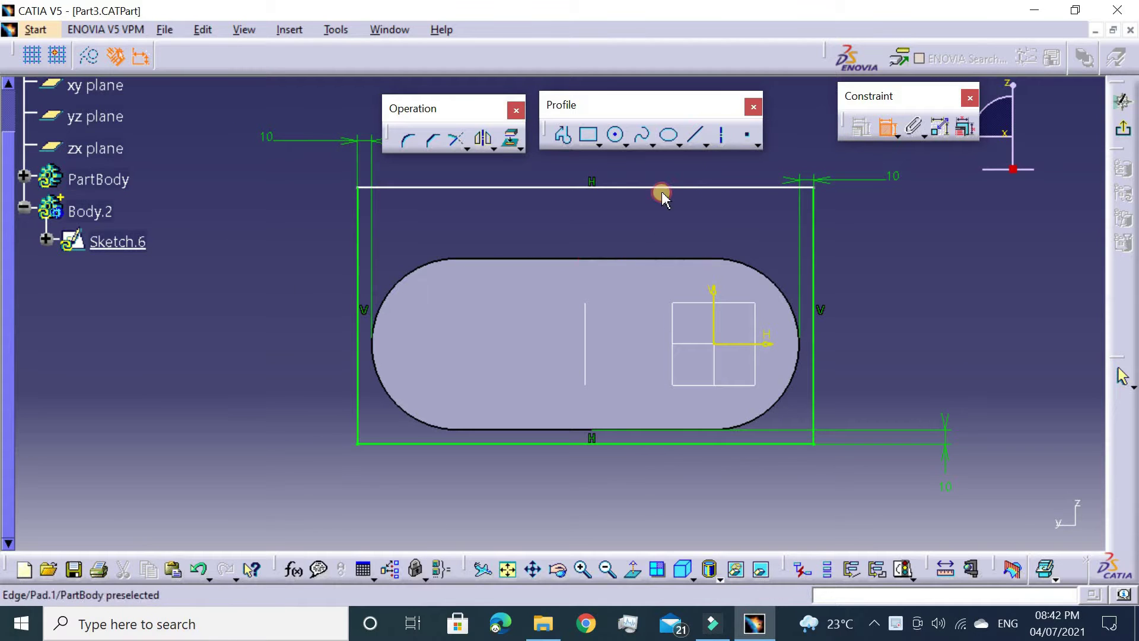
{"action": "left_click", "coordinate": [665, 188]}
{"action": "left_click", "coordinate": [912, 307]}
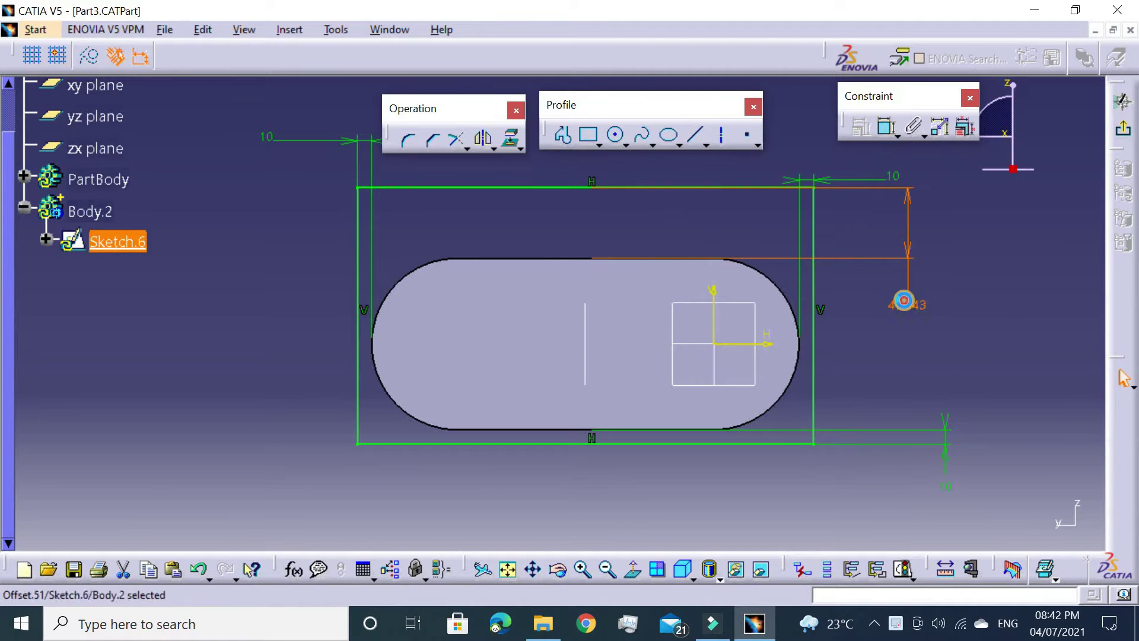
{"action": "double_click", "coordinate": [901, 298]}
{"action": "type", "text": "10"}
{"action": "key", "text": "Return"}
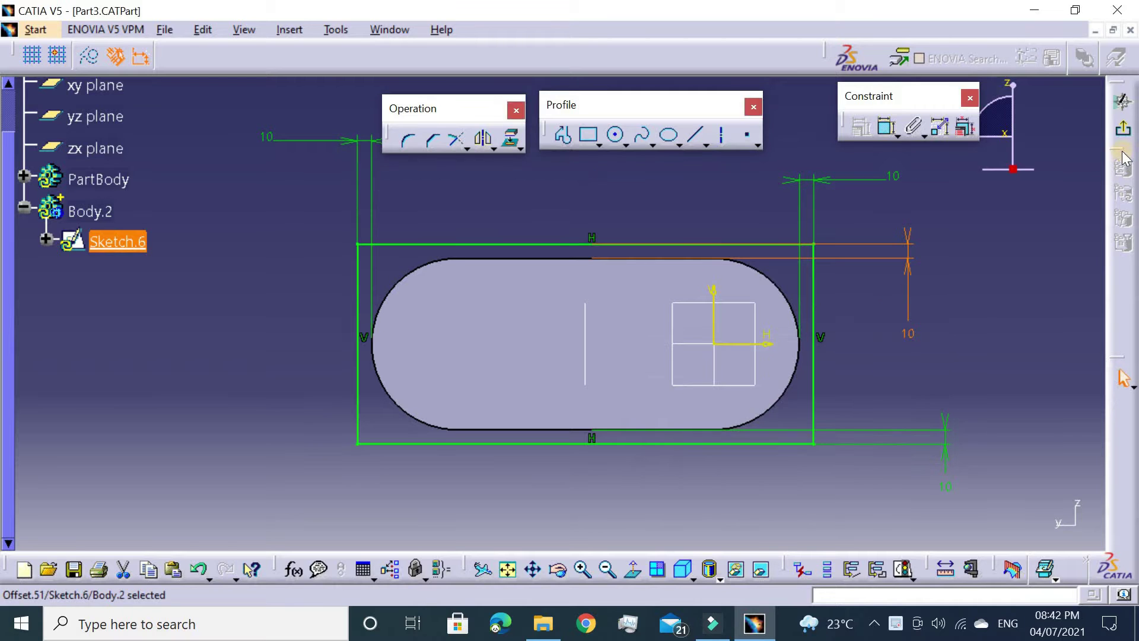
Step: Pad Sketch.6 40 mm in the reversed direction to create the block Pad.4
{"action": "left_click", "coordinate": [1123, 128]}
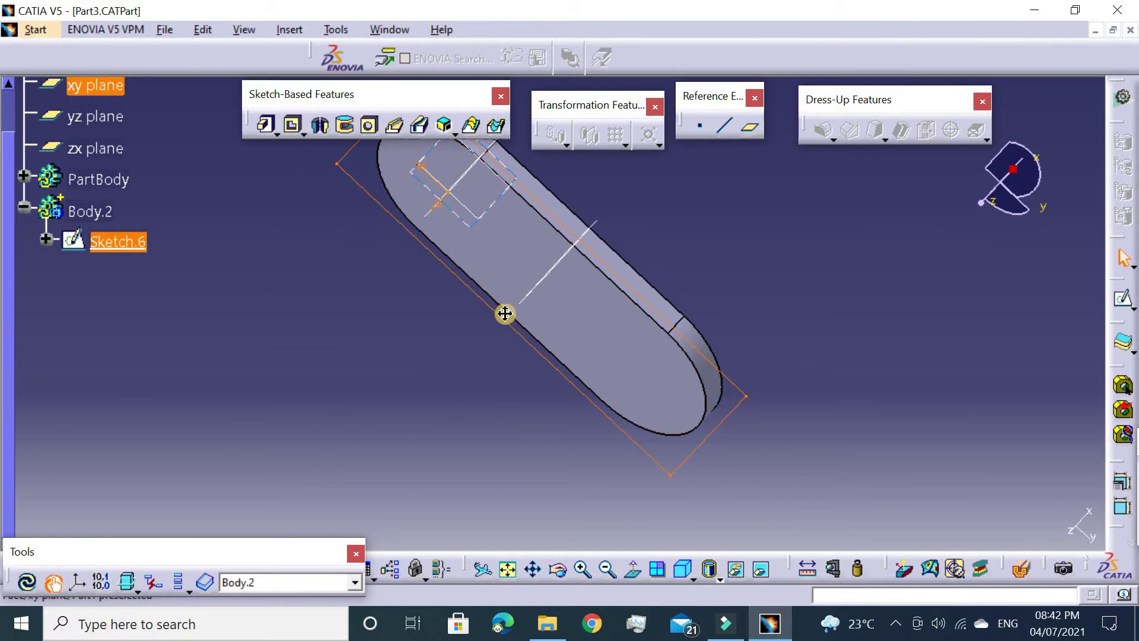
{"action": "mouse_move", "coordinate": [505, 314]}
{"action": "middle_mouse_down"}
{"action": "mouse_move", "coordinate": [375, 452]}
{"action": "mouse_move", "coordinate": [648, 382]}
{"action": "mouse_move", "coordinate": [617, 419]}
{"action": "middle_mouse_up"}
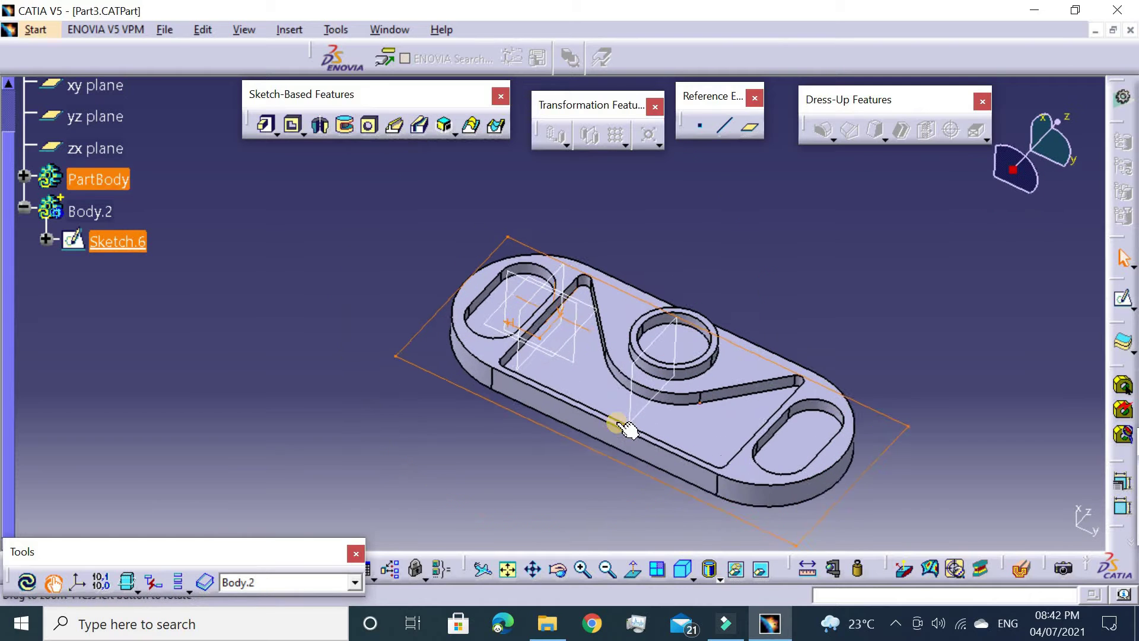
{"action": "left_click", "coordinate": [694, 579]}
{"action": "left_click", "coordinate": [715, 489]}
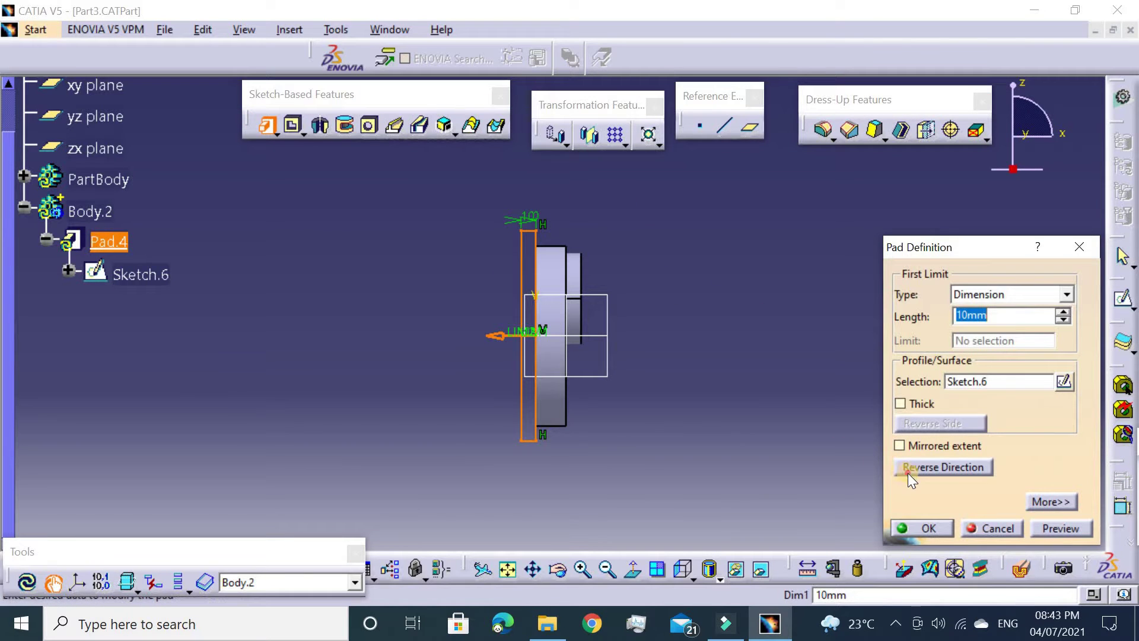
{"action": "left_click", "coordinate": [912, 468]}
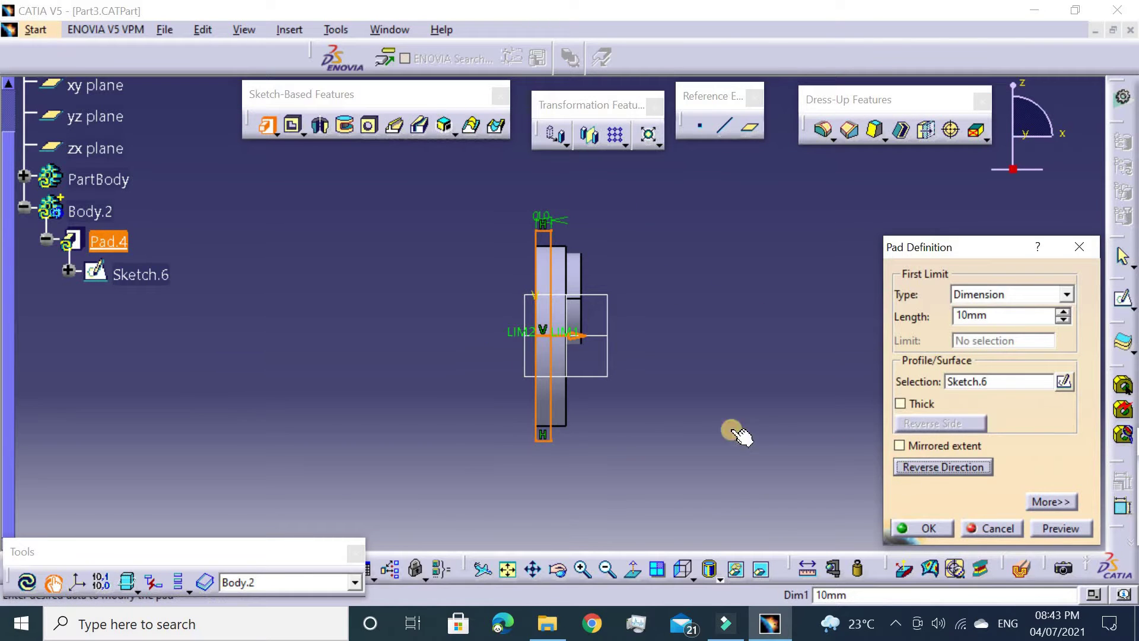
{"action": "left_click", "coordinate": [1065, 312]}
{"action": "type", "text": "4"}
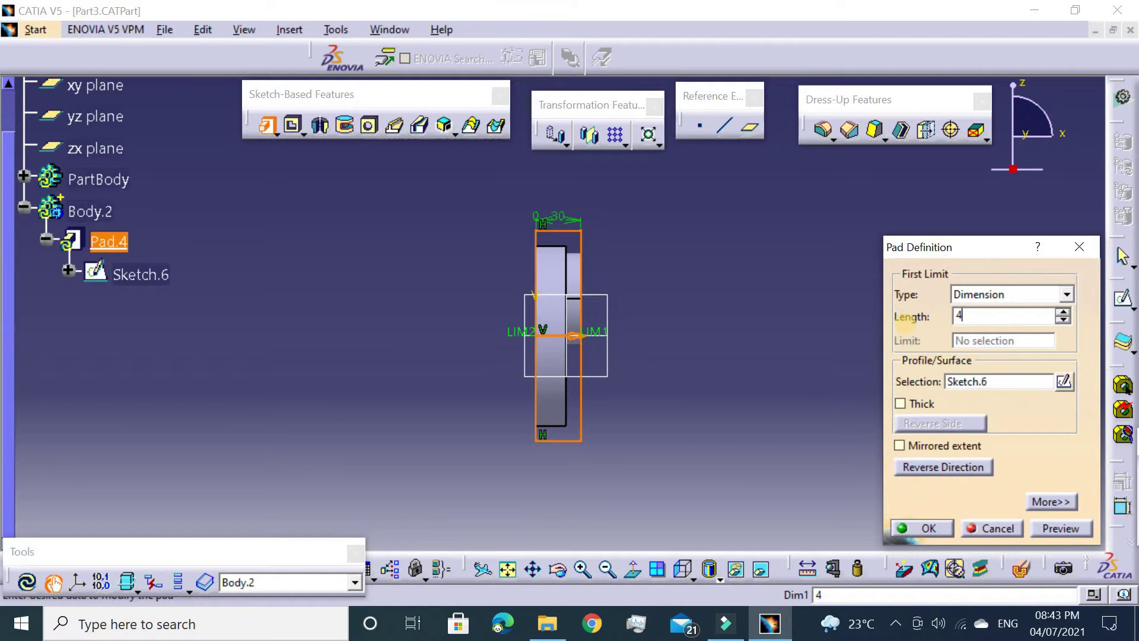
{"action": "type", "text": "0mm"}
{"action": "key", "text": "Return"}
{"action": "middle_click_drag", "start_coordinate": [844, 389], "coordinate": [540, 145]}
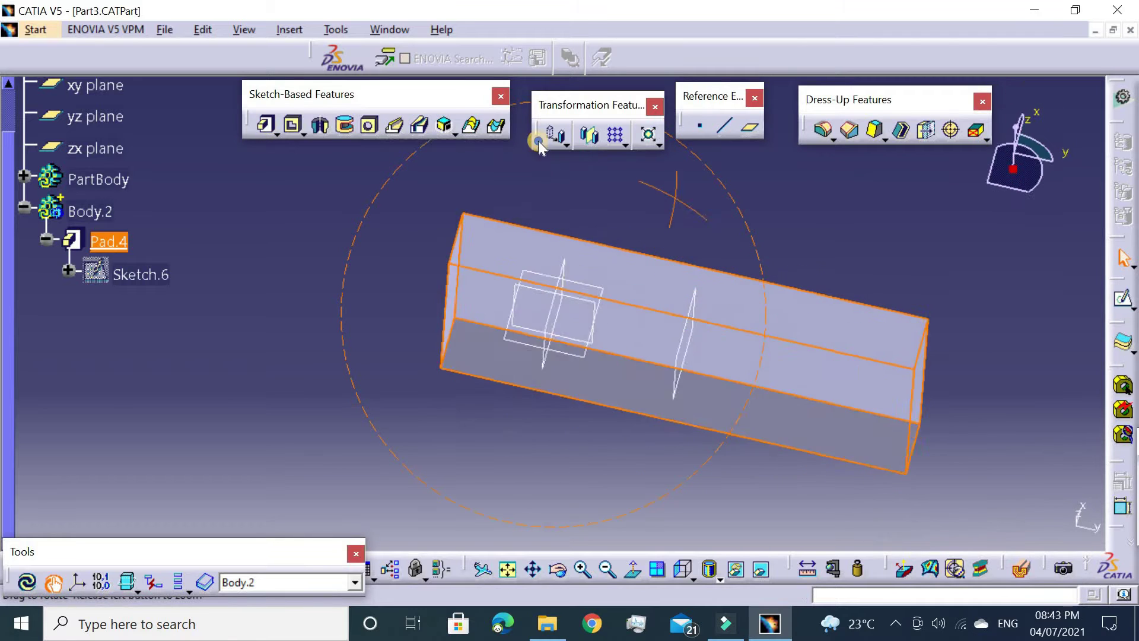
Step: Create Sketch.7 on the block's face by projecting Pad.4's face outline
{"action": "middle_click_drag", "start_coordinate": [580, 243], "coordinate": [592, 256]}
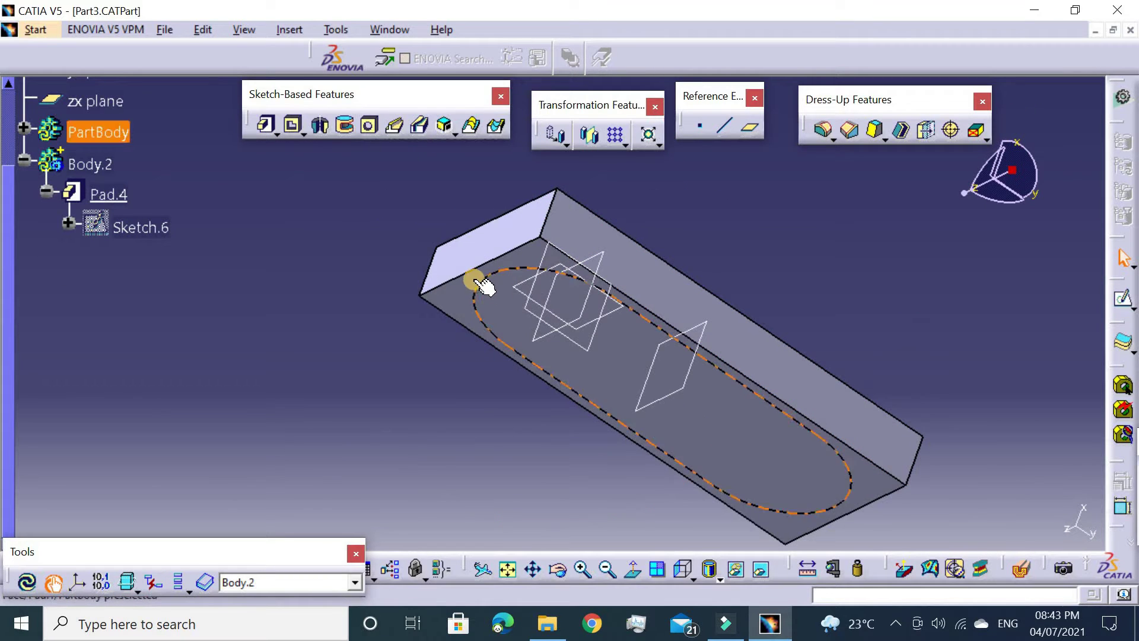
{"action": "left_click", "coordinate": [1121, 296]}
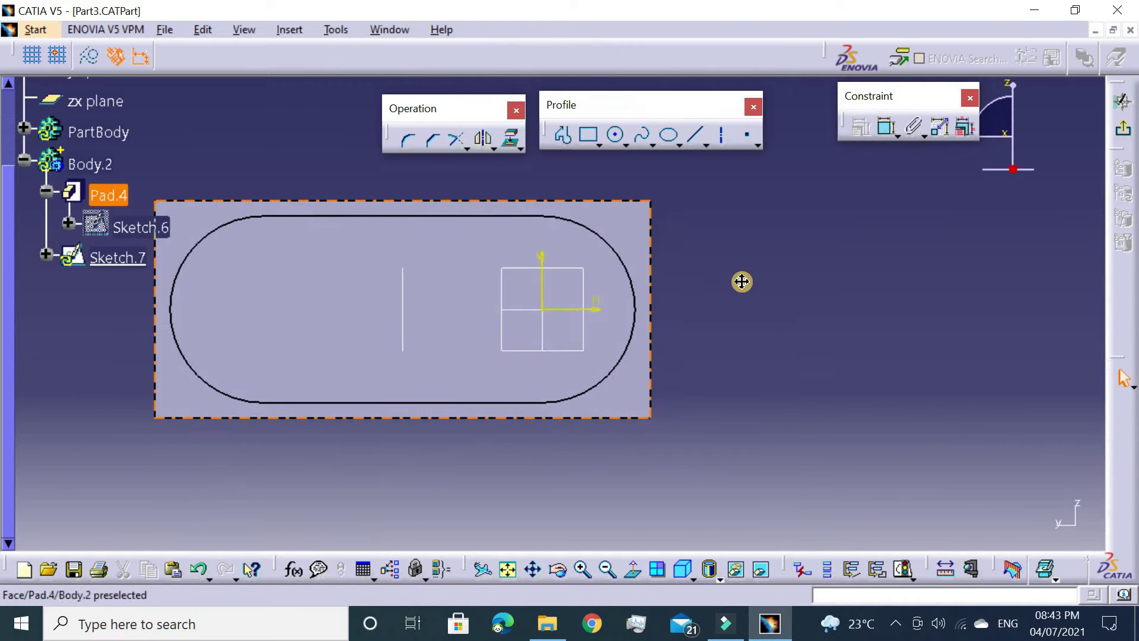
{"action": "left_click", "coordinate": [503, 140]}
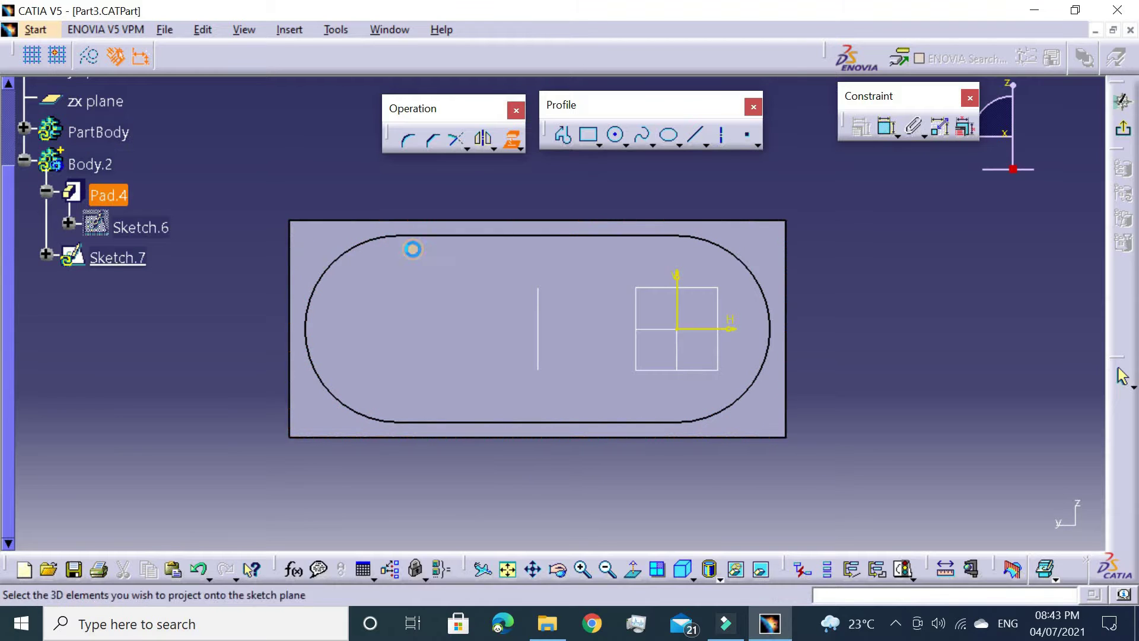
{"action": "left_click", "coordinate": [412, 246]}
{"action": "left_click", "coordinate": [1130, 126]}
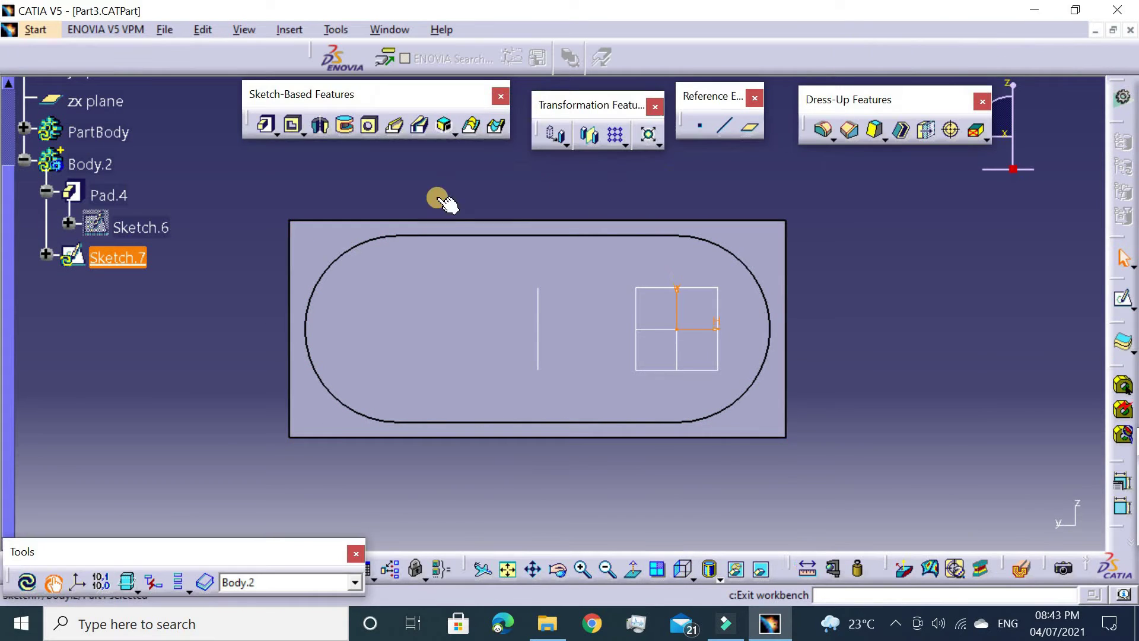
Step: Pad Sketch.7 into Pad.5, a block enclosing the slotted part
{"action": "left_click", "coordinate": [266, 124]}
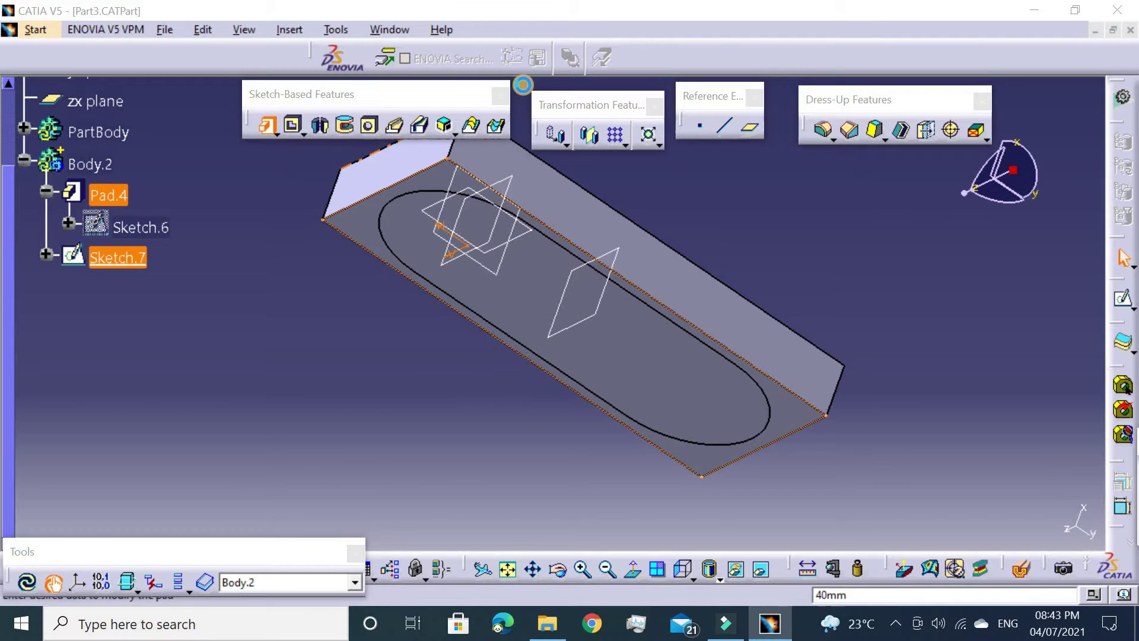
{"action": "type", "text": "1"}
{"action": "key", "text": "Return"}
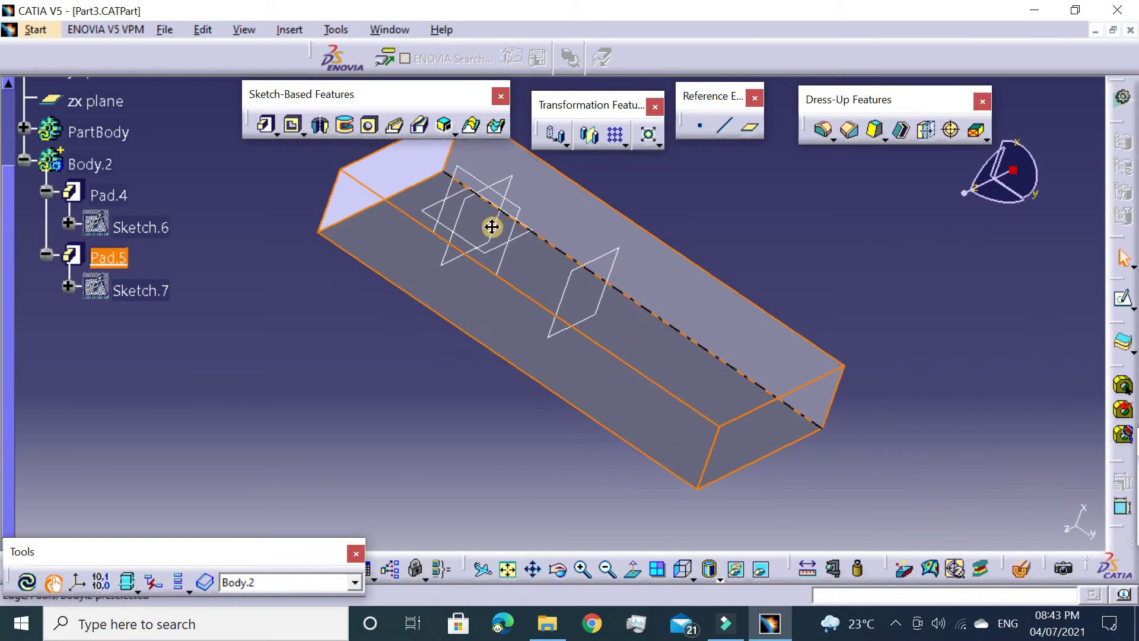
{"action": "mouse_move", "coordinate": [490, 233]}
{"action": "middle_mouse_down"}
{"action": "mouse_move", "coordinate": [452, 328]}
{"action": "mouse_move", "coordinate": [470, 466]}
{"action": "mouse_move", "coordinate": [394, 374]}
{"action": "mouse_move", "coordinate": [555, 373]}
{"action": "mouse_move", "coordinate": [570, 315]}
{"action": "mouse_move", "coordinate": [603, 373]}
{"action": "mouse_move", "coordinate": [577, 374]}
{"action": "middle_mouse_up"}
Step: Hide Pad.5 to check the slotted part inside, then show it again
{"action": "left_click", "coordinate": [107, 256]}
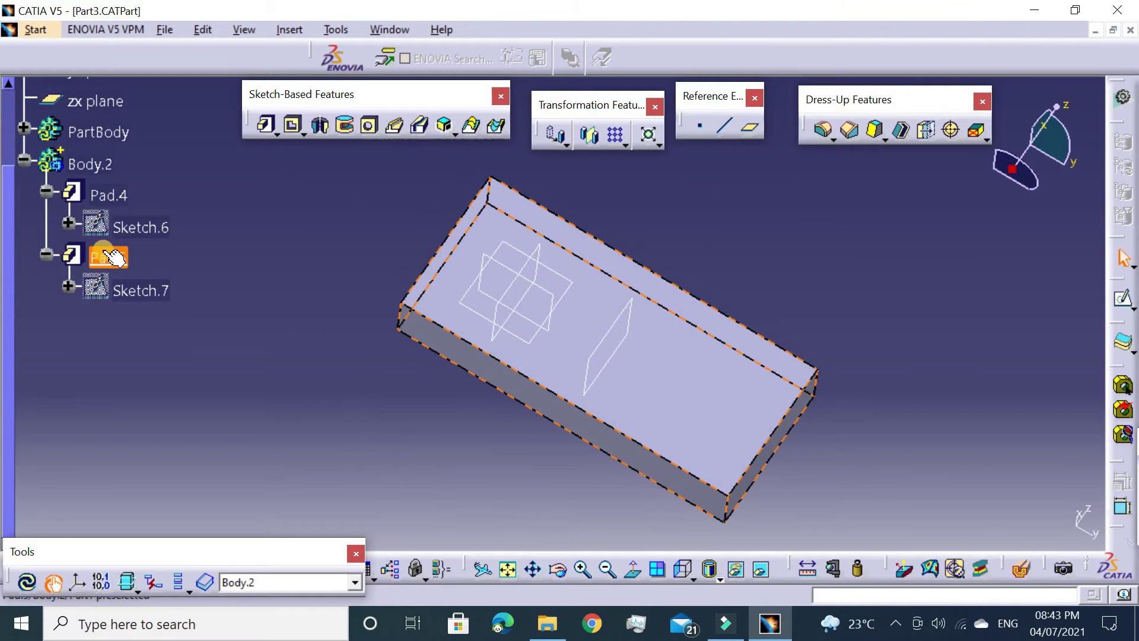
{"action": "right_click", "coordinate": [144, 270]}
{"action": "left_click", "coordinate": [158, 295]}
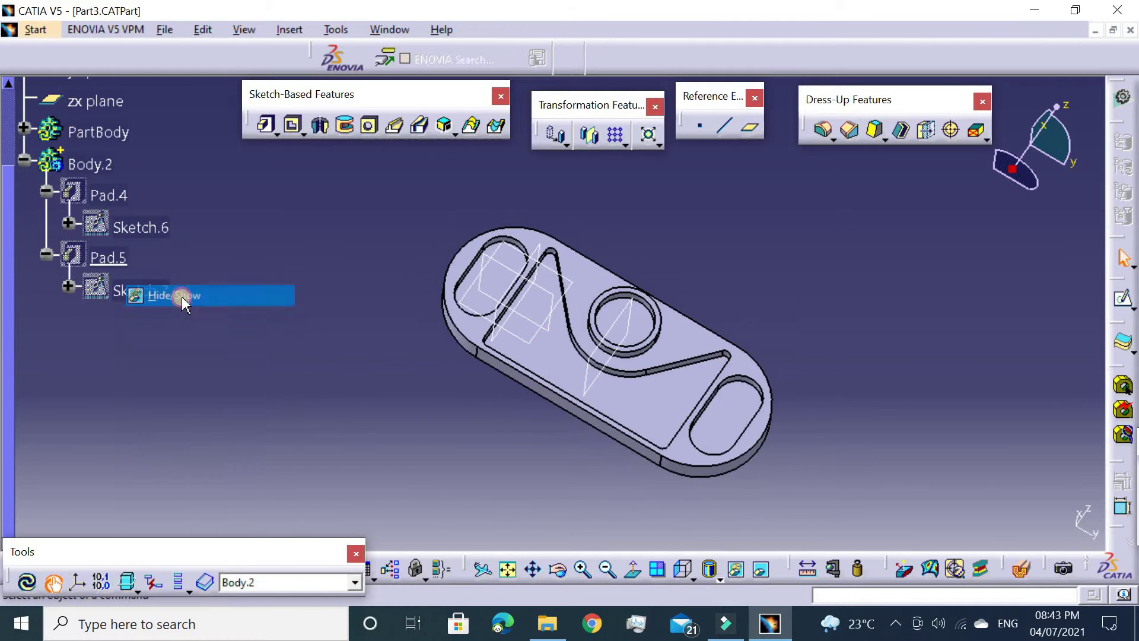
{"action": "right_click", "coordinate": [115, 265]}
{"action": "left_click", "coordinate": [148, 294]}
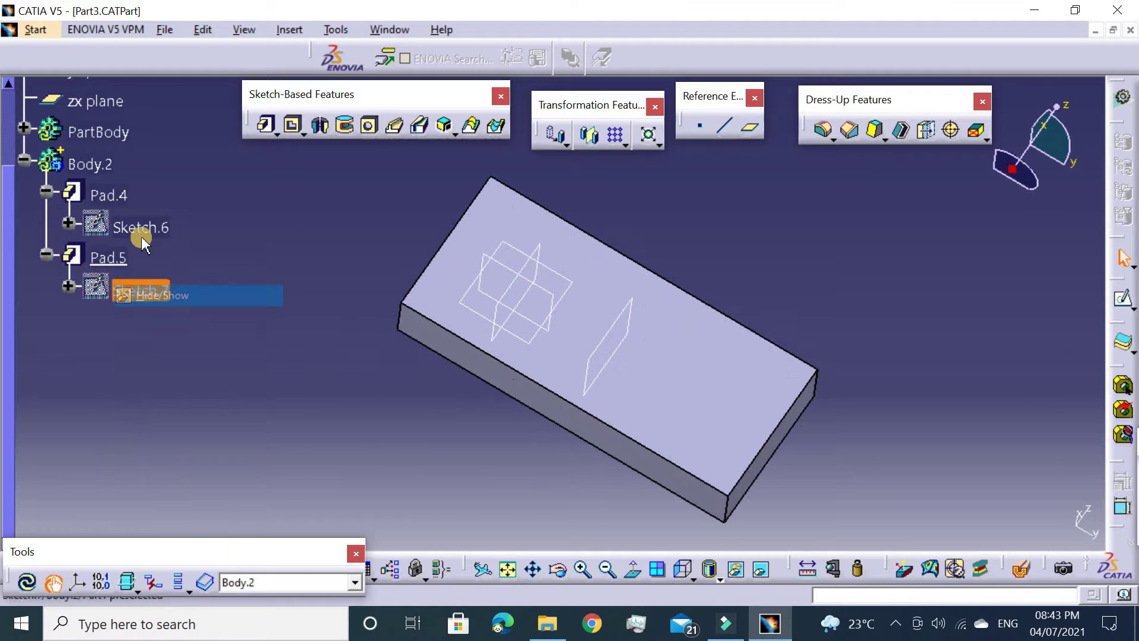
Step: Collapse Body.2 and bring up its context options
{"action": "left_click", "coordinate": [24, 159]}
{"action": "left_click", "coordinate": [86, 163]}
{"action": "right_click", "coordinate": [80, 166]}
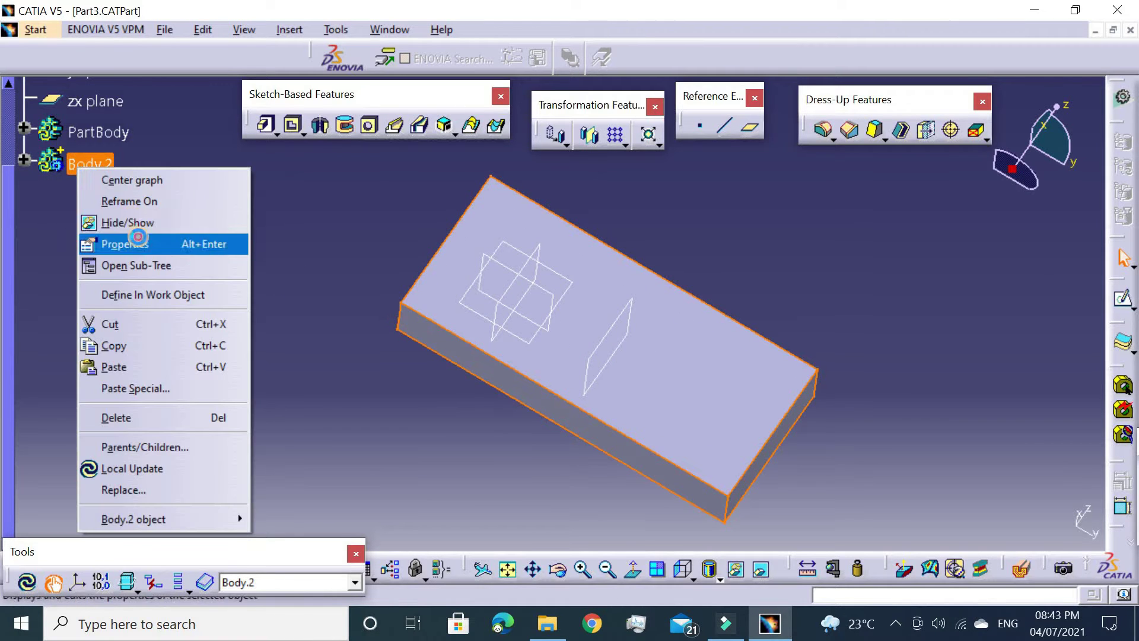
Step: Set Body.2's fill transparency to 213 so the slotted part shows through
{"action": "left_click", "coordinate": [138, 236]}
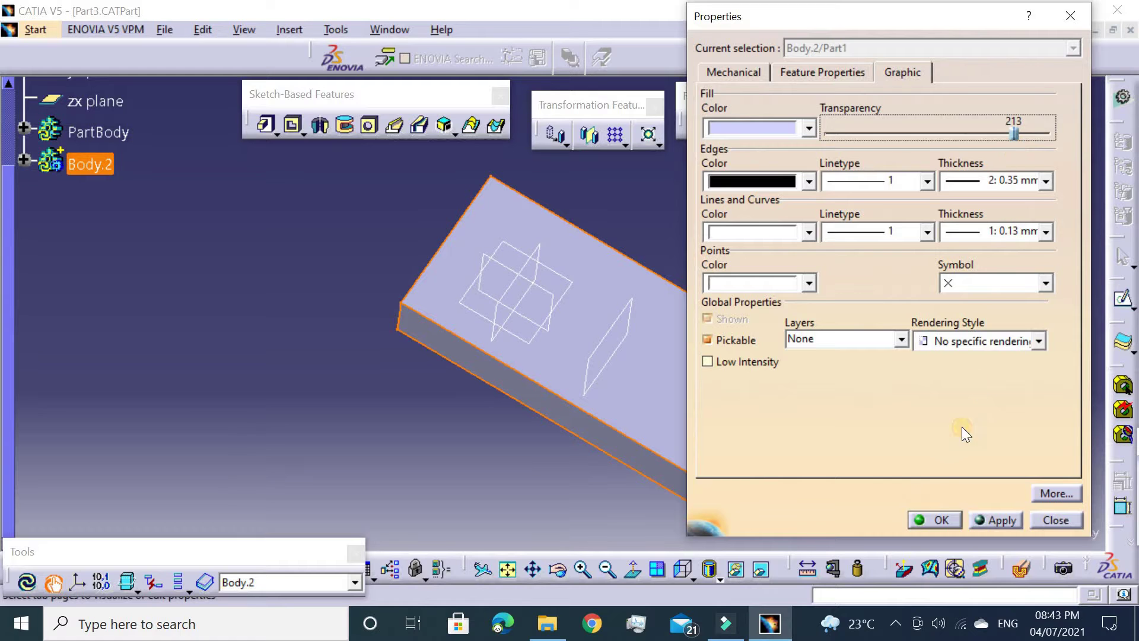
{"action": "left_click", "coordinate": [939, 519]}
{"action": "mouse_move", "coordinate": [546, 376]}
{"action": "middle_mouse_down"}
{"action": "mouse_move", "coordinate": [643, 163]}
{"action": "mouse_move", "coordinate": [543, 320]}
{"action": "middle_mouse_up"}
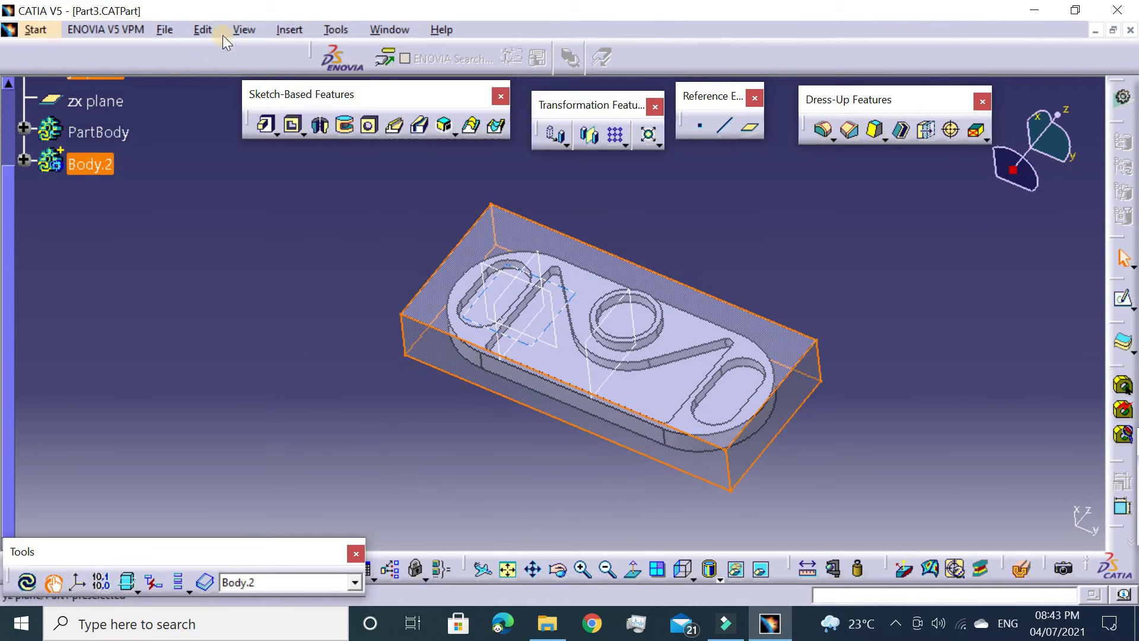
Step: Insert an axis system with origin at Pad.5's corner vertex and X along the long edge
{"action": "left_click", "coordinate": [290, 29]}
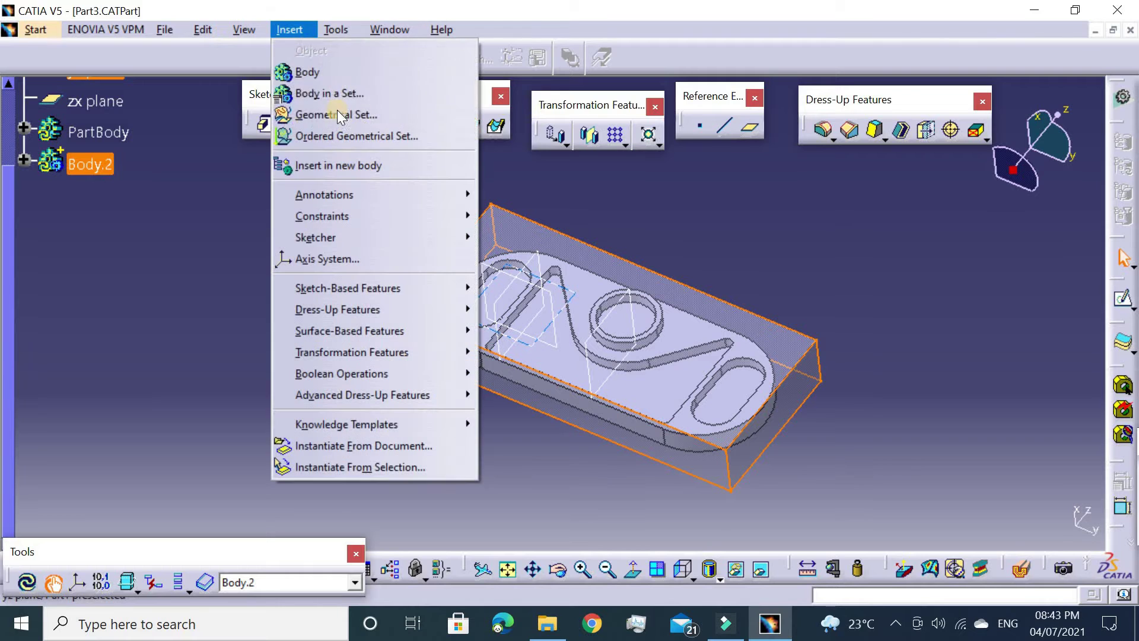
{"action": "left_click", "coordinate": [319, 269]}
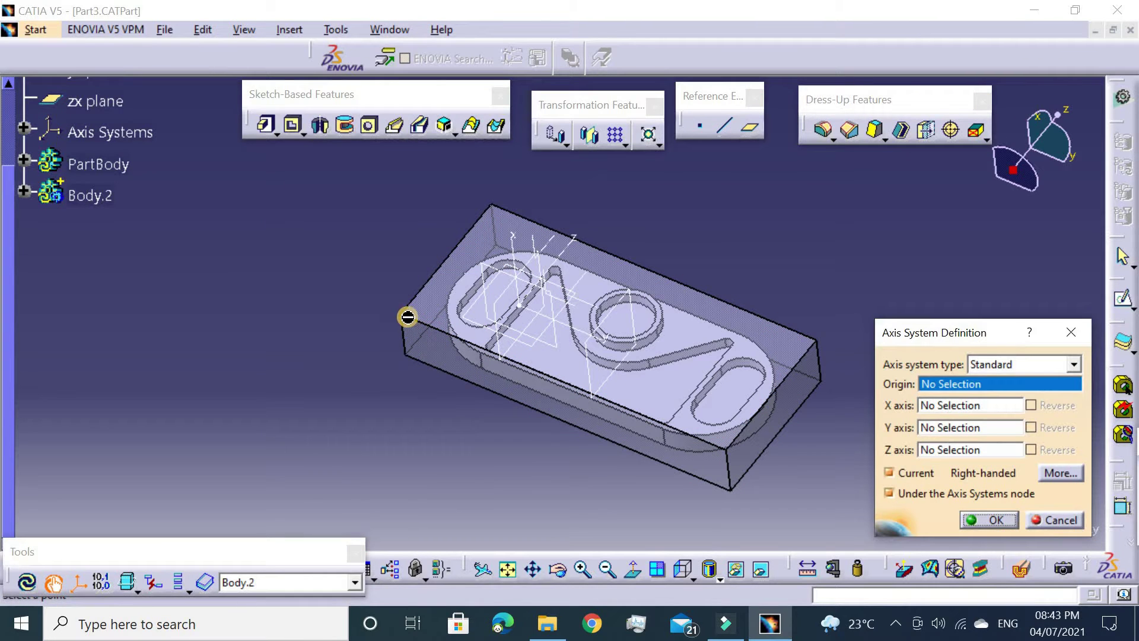
{"action": "mouse_move", "coordinate": [405, 319]}
{"action": "middle_mouse_down"}
{"action": "mouse_move", "coordinate": [369, 321]}
{"action": "mouse_move", "coordinate": [448, 295]}
{"action": "mouse_move", "coordinate": [328, 290]}
{"action": "middle_mouse_up"}
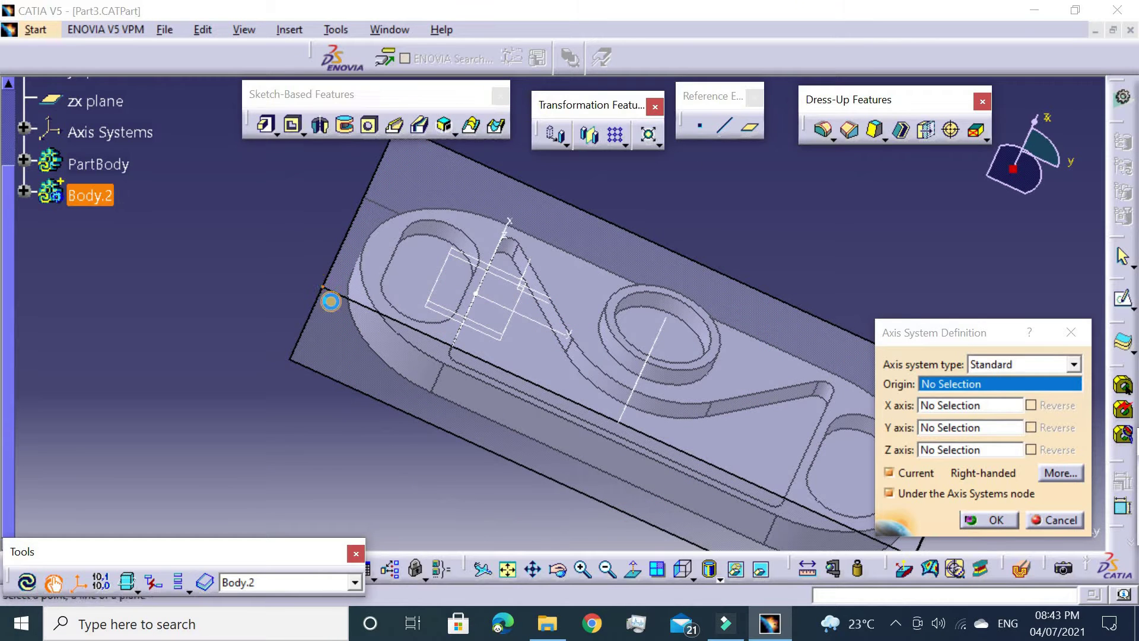
{"action": "left_click", "coordinate": [322, 287]}
{"action": "left_click", "coordinate": [468, 355]}
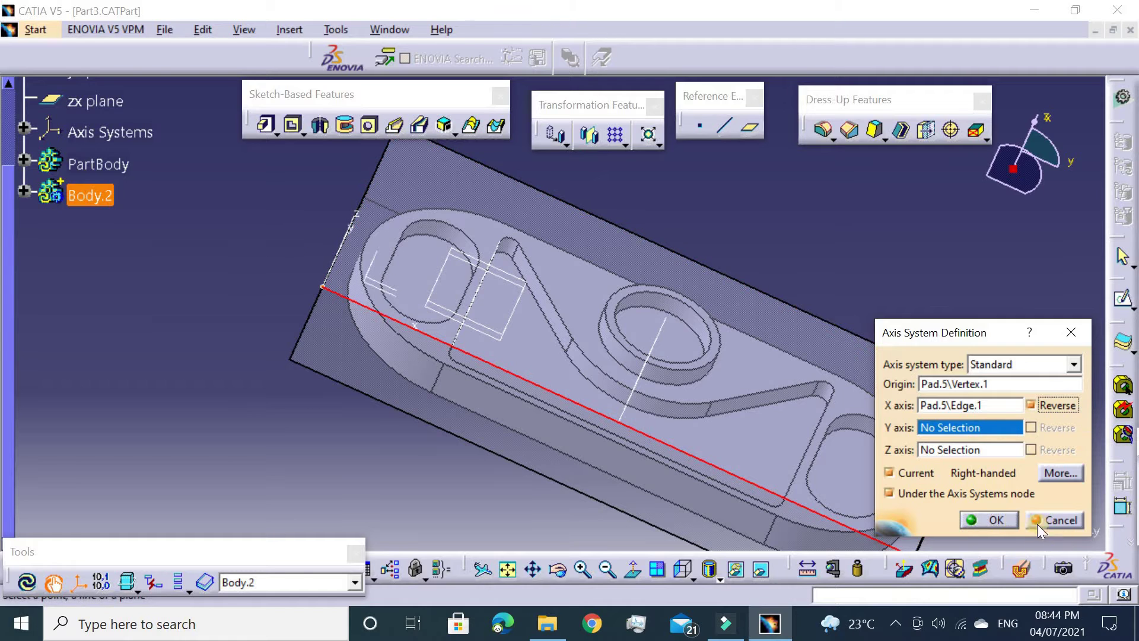
{"action": "left_click", "coordinate": [957, 511]}
{"action": "mouse_move", "coordinate": [681, 356]}
{"action": "middle_mouse_down"}
{"action": "mouse_move", "coordinate": [613, 287]}
{"action": "mouse_move", "coordinate": [860, 262]}
{"action": "mouse_move", "coordinate": [769, 315]}
{"action": "mouse_move", "coordinate": [542, 305]}
{"action": "middle_mouse_up"}
{"action": "left_click", "coordinate": [511, 314]}
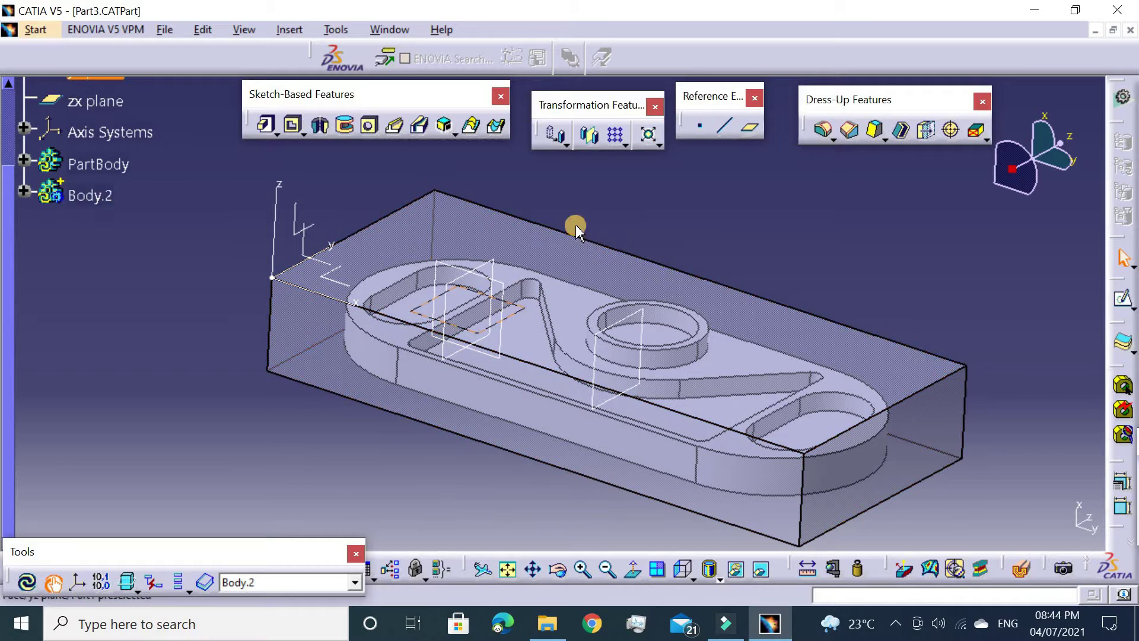
Step: Create a plane offset 30 mm from the yz plane above the stock block
{"action": "left_click", "coordinate": [748, 129]}
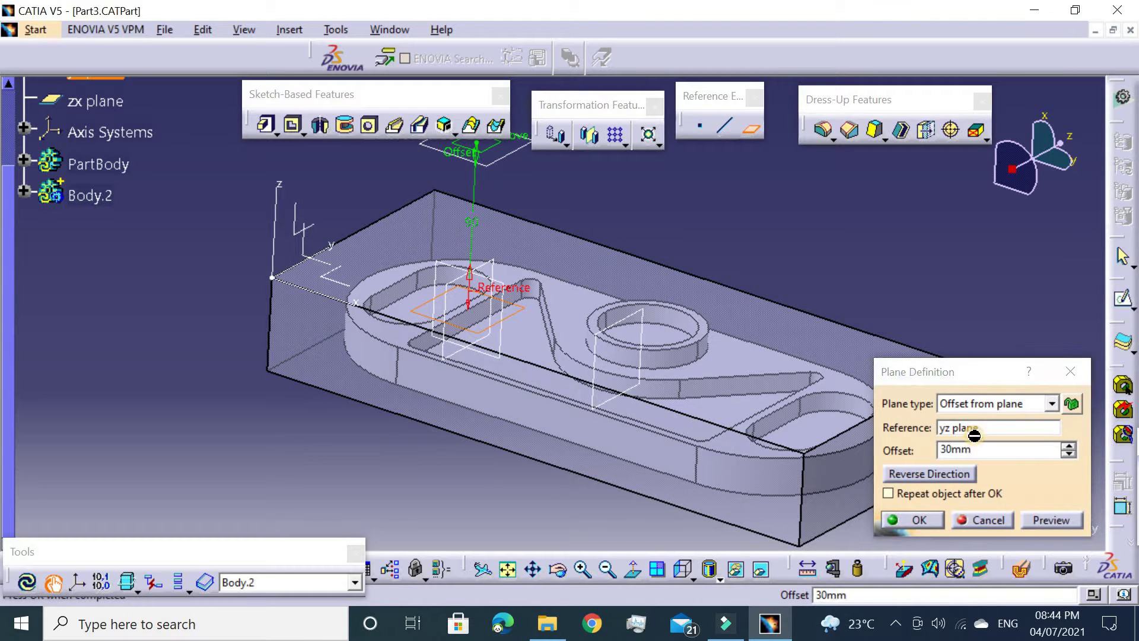
{"action": "key", "text": "Return"}
{"action": "mouse_move", "coordinate": [401, 411]}
{"action": "middle_mouse_down"}
{"action": "mouse_move", "coordinate": [434, 374]}
{"action": "mouse_move", "coordinate": [441, 258]}
{"action": "middle_mouse_up"}
{"action": "double_click", "coordinate": [438, 259]}
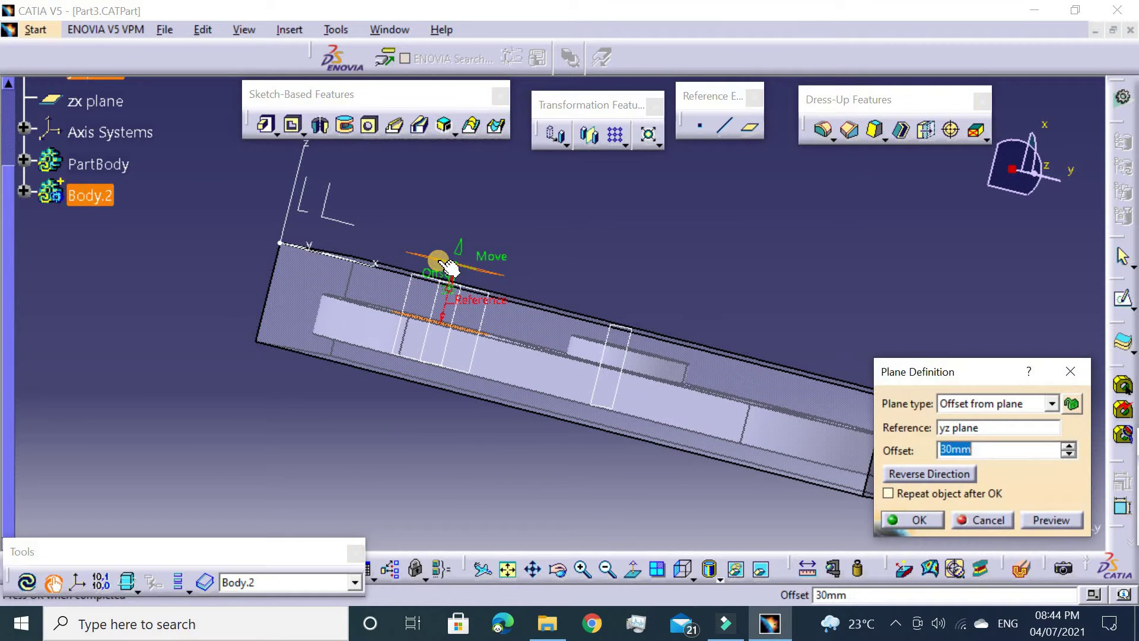
{"action": "type", "text": "5"}
{"action": "key", "text": "Return"}
{"action": "middle_click_drag", "start_coordinate": [468, 237], "coordinate": [437, 373]}
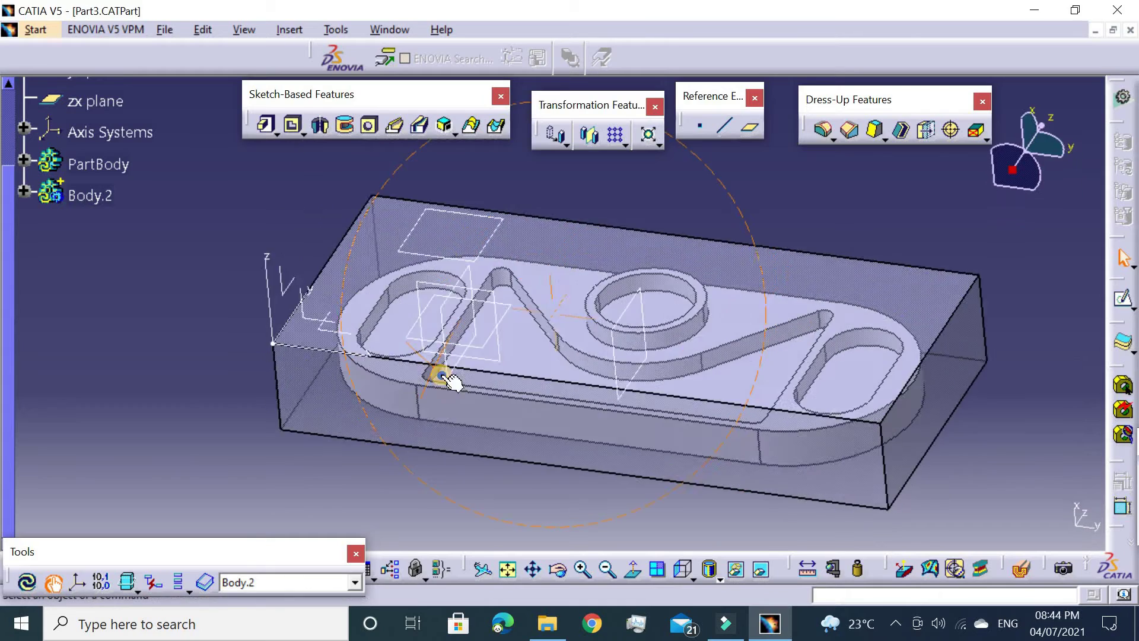
{"action": "mouse_move", "coordinate": [680, 349]}
{"action": "middle_mouse_down"}
{"action": "mouse_move", "coordinate": [806, 465]}
{"action": "mouse_move", "coordinate": [153, 203]}
{"action": "middle_mouse_up"}
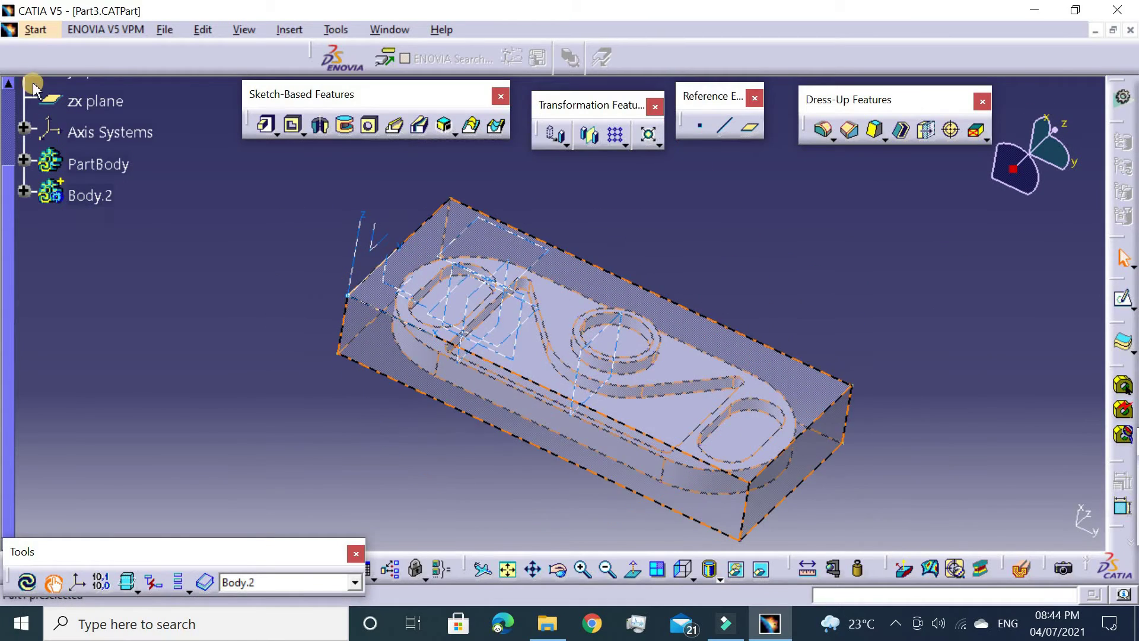
Step: Switch to the Prismatic Machining workbench and start editing Part Operation.1
{"action": "left_click", "coordinate": [36, 30]}
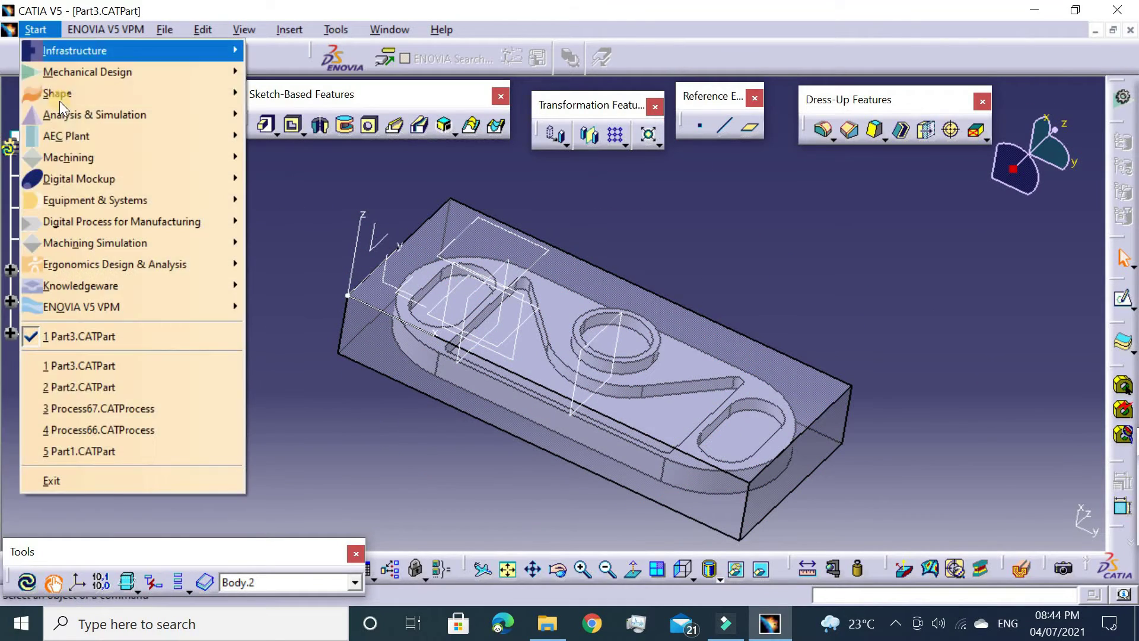
{"action": "mouse_move", "coordinate": [67, 156]}
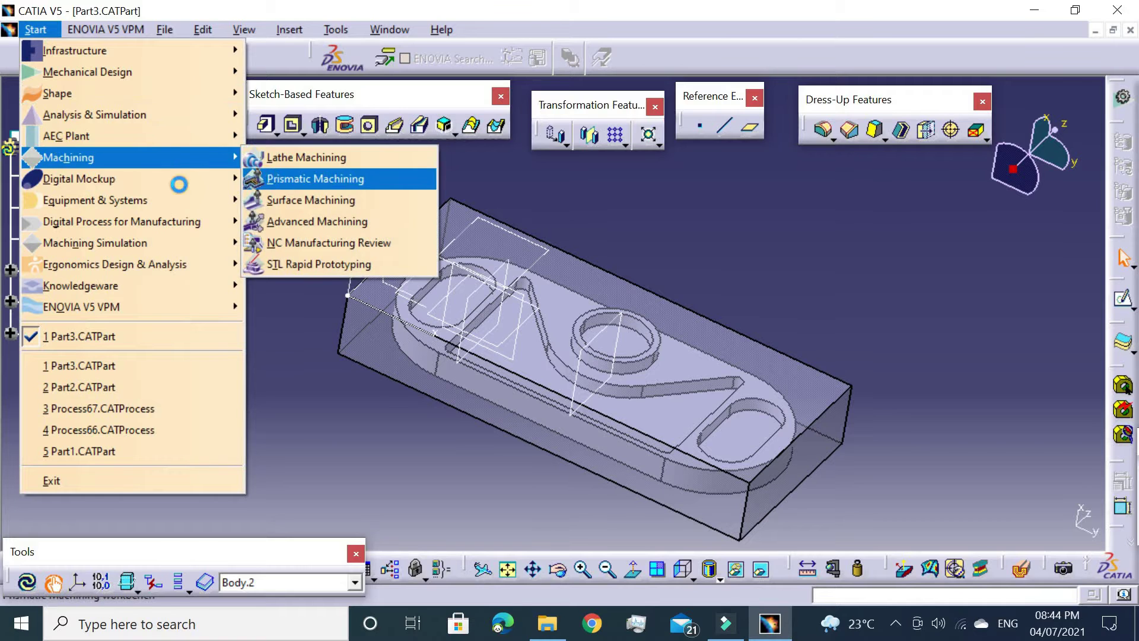
{"action": "left_click", "coordinate": [264, 179]}
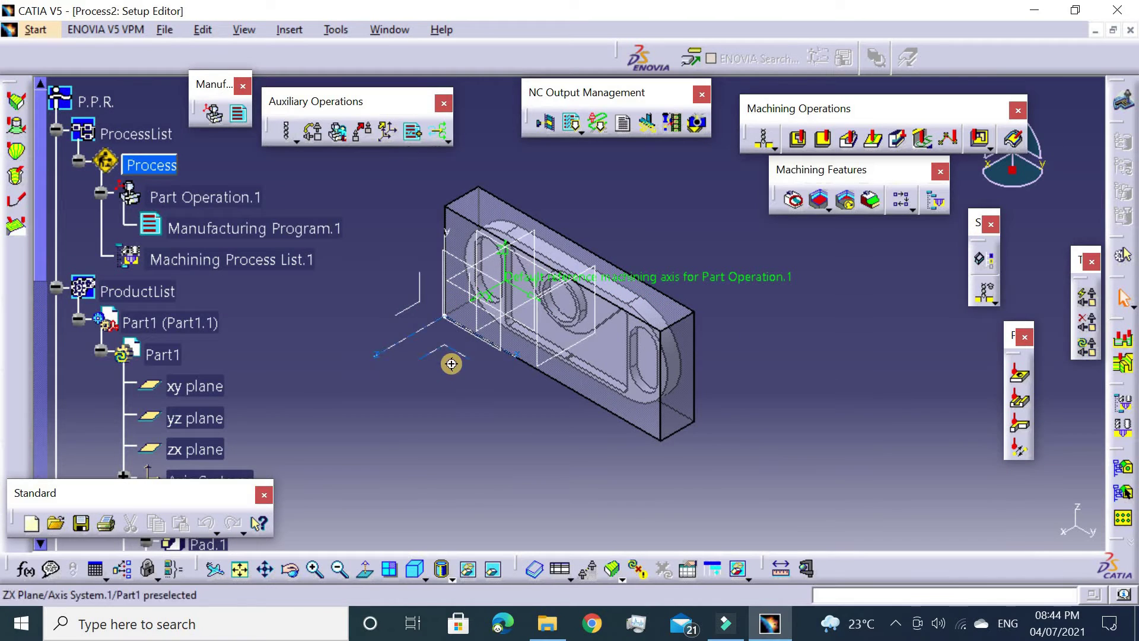
{"action": "middle_click_drag", "start_coordinate": [452, 364], "coordinate": [640, 250]}
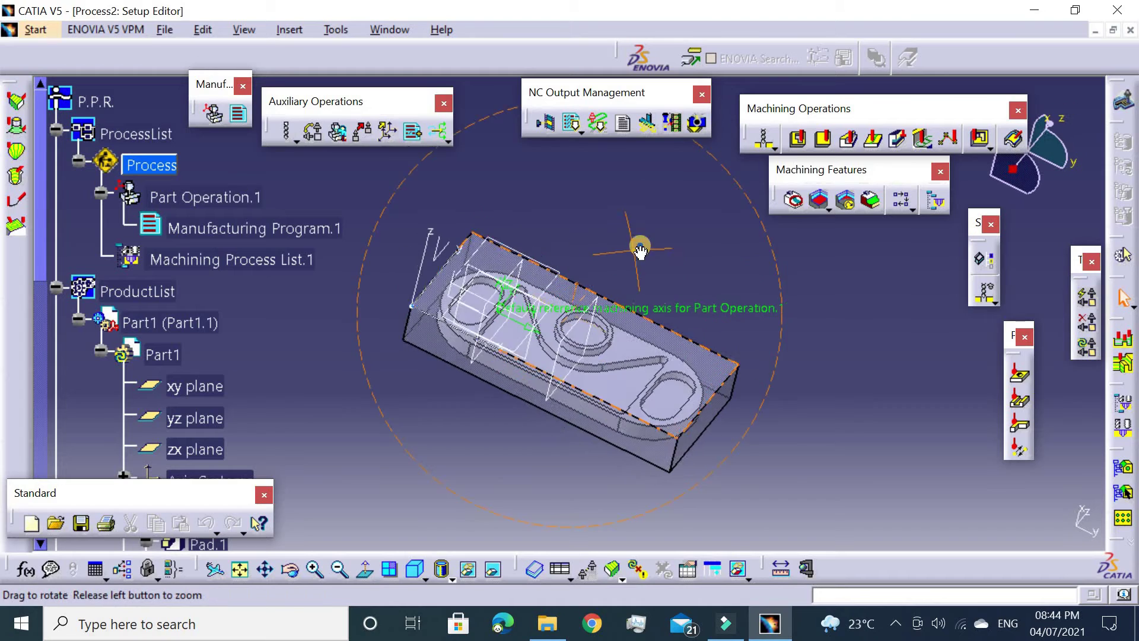
{"action": "double_click", "coordinate": [192, 197]}
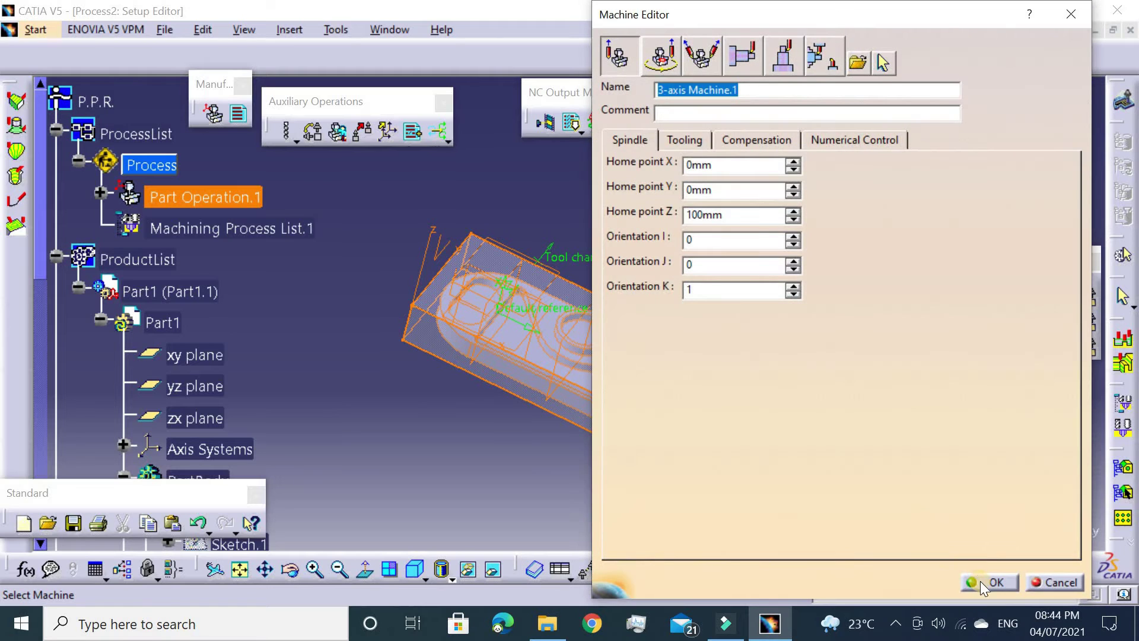
Step: Confirm 3-axis Machine.1 and set the new axis system as the machining axis
{"action": "left_click", "coordinate": [989, 582]}
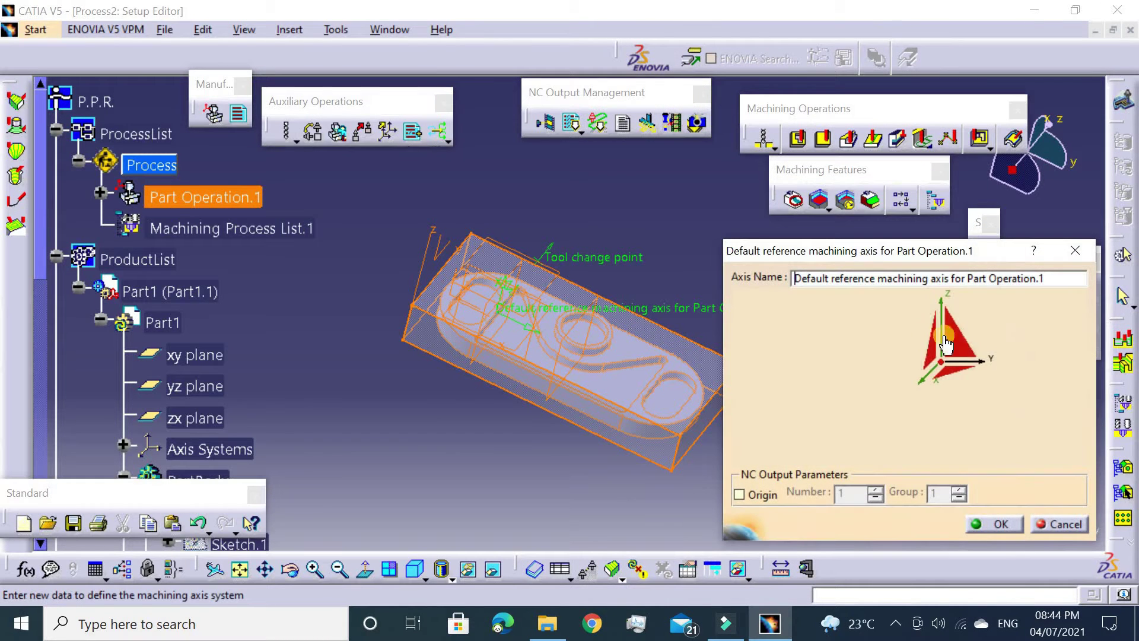
{"action": "left_click", "coordinate": [956, 336]}
{"action": "left_click", "coordinate": [425, 248]}
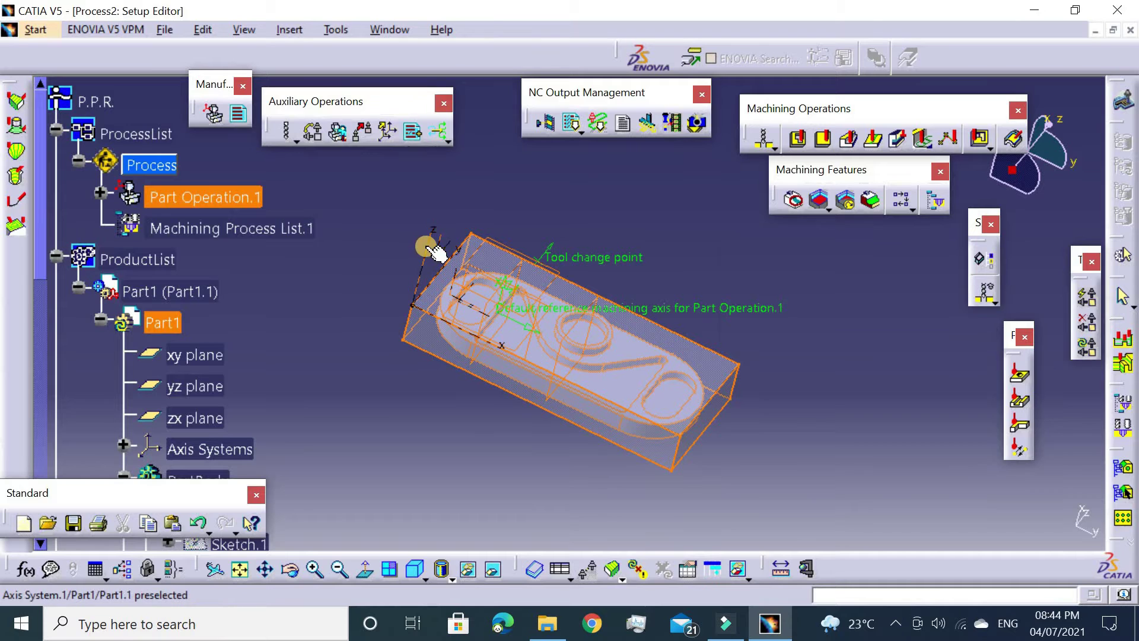
{"action": "left_click", "coordinate": [983, 523]}
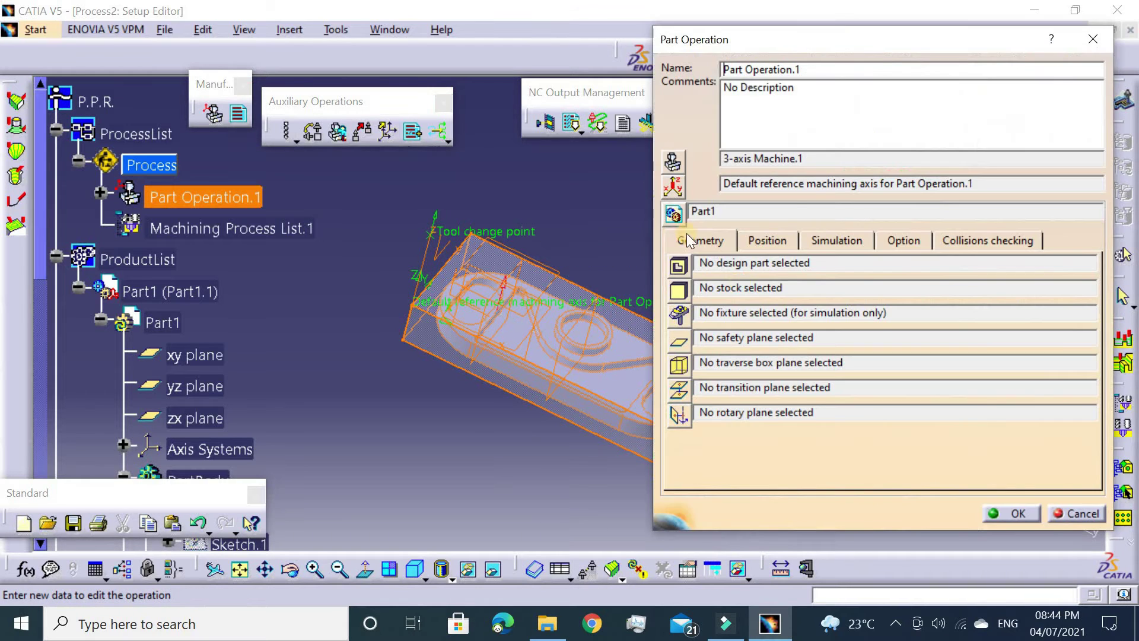
Step: Assign PartBody as the design part and Body.2 as the stock
{"action": "left_click", "coordinate": [676, 262]}
{"action": "scroll", "coordinate": [233, 254], "scroll_direction": "down", "scroll_amount": 2}
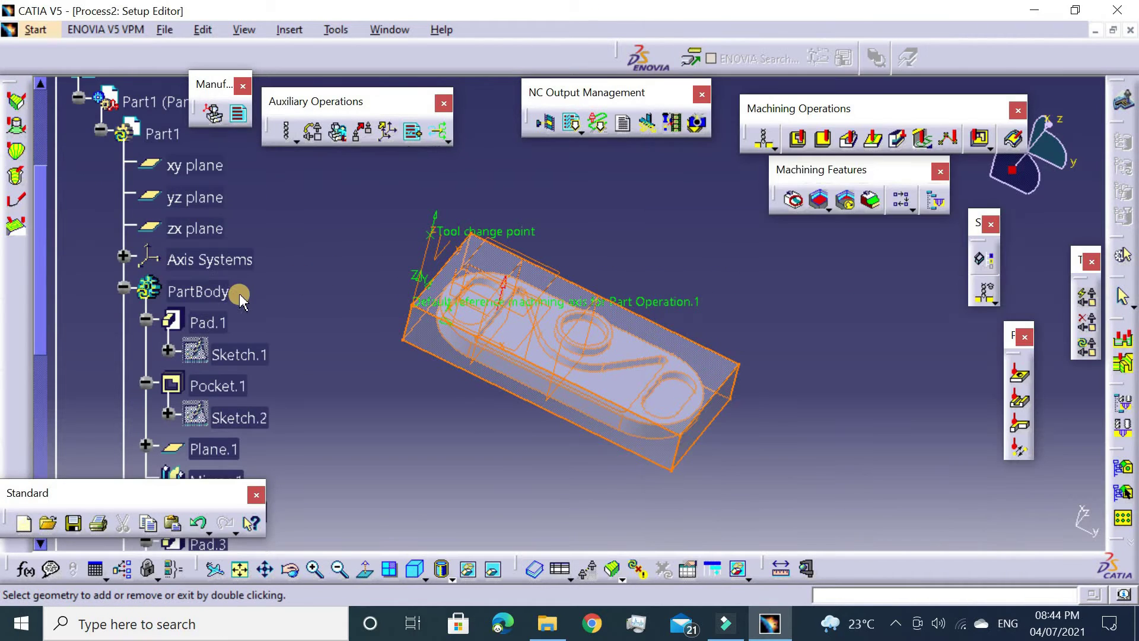
{"action": "left_click", "coordinate": [202, 290]}
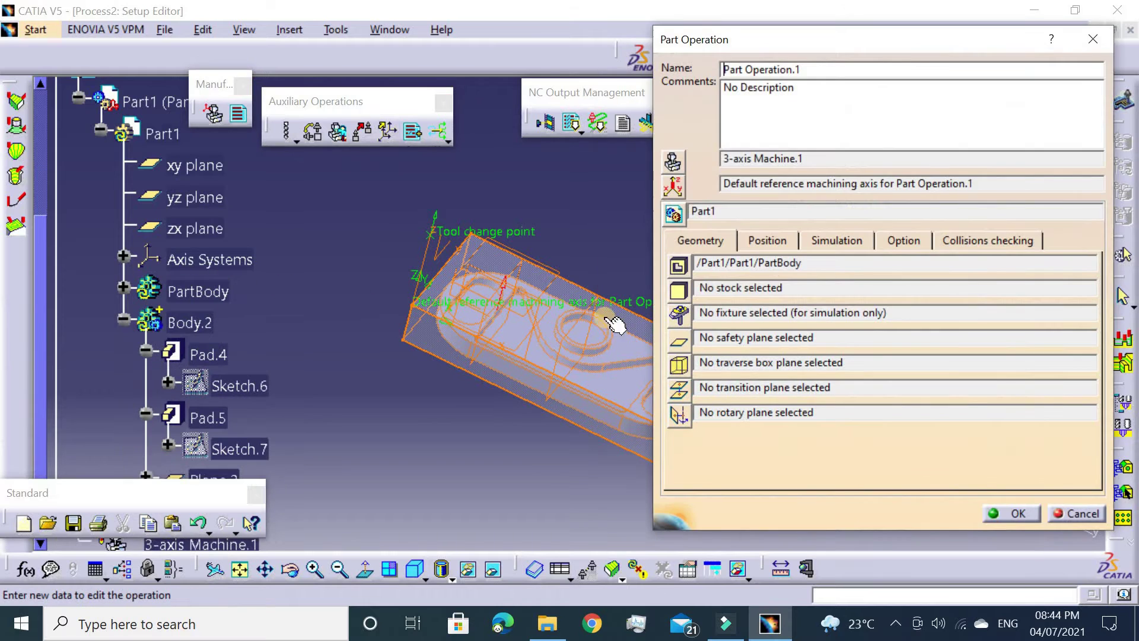
{"action": "left_click", "coordinate": [680, 290]}
{"action": "double_click", "coordinate": [189, 323]}
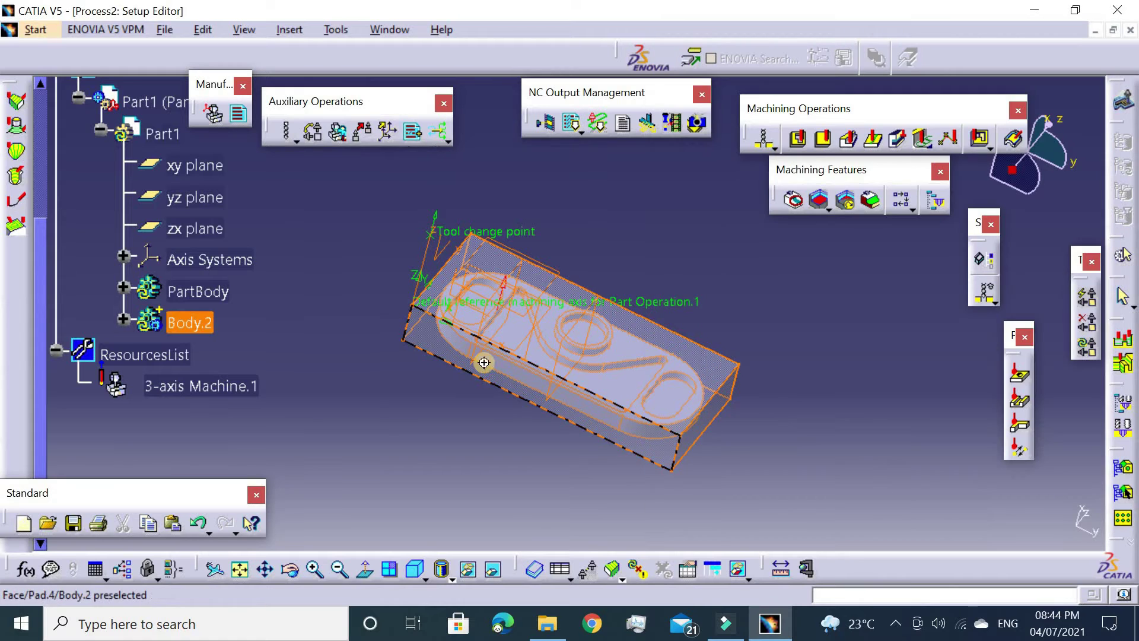
Step: Set the plane above the block as the safety plane and confirm Part Operation.1
{"action": "middle_click_drag", "start_coordinate": [483, 362], "coordinate": [507, 258]}
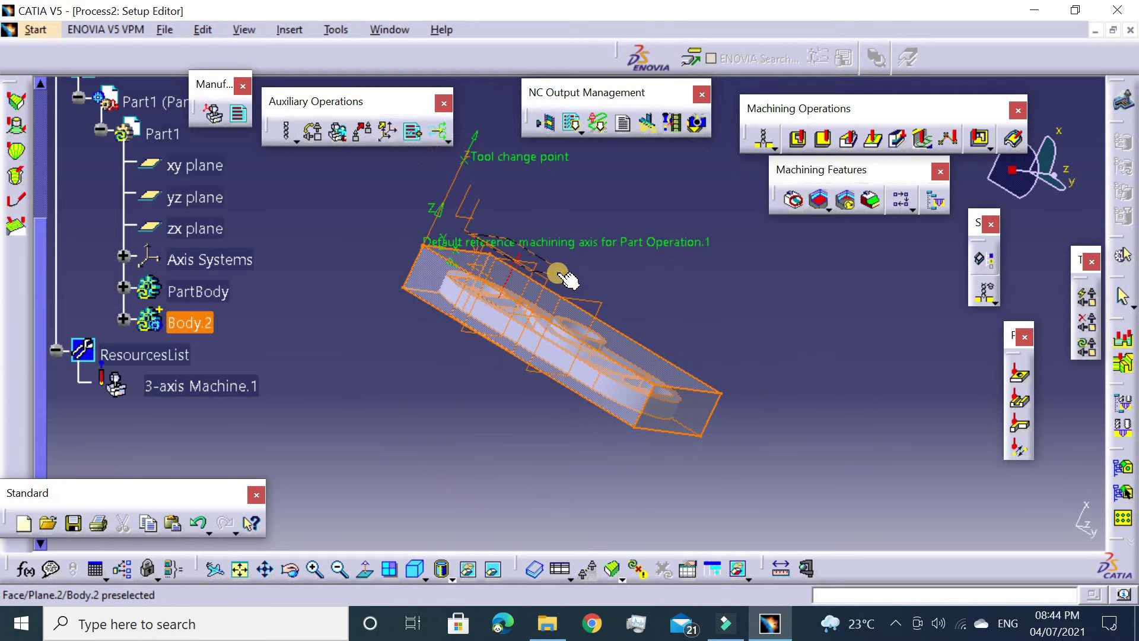
{"action": "left_click", "coordinate": [566, 277]}
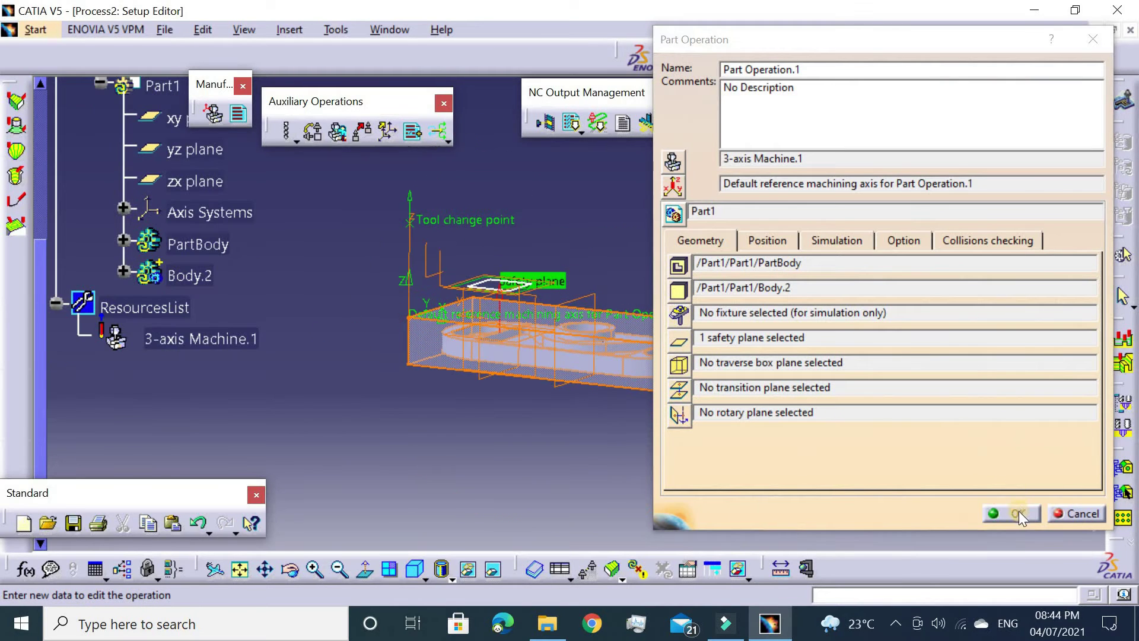
{"action": "left_click", "coordinate": [1018, 514]}
{"action": "middle_click_drag", "start_coordinate": [564, 246], "coordinate": [549, 356]}
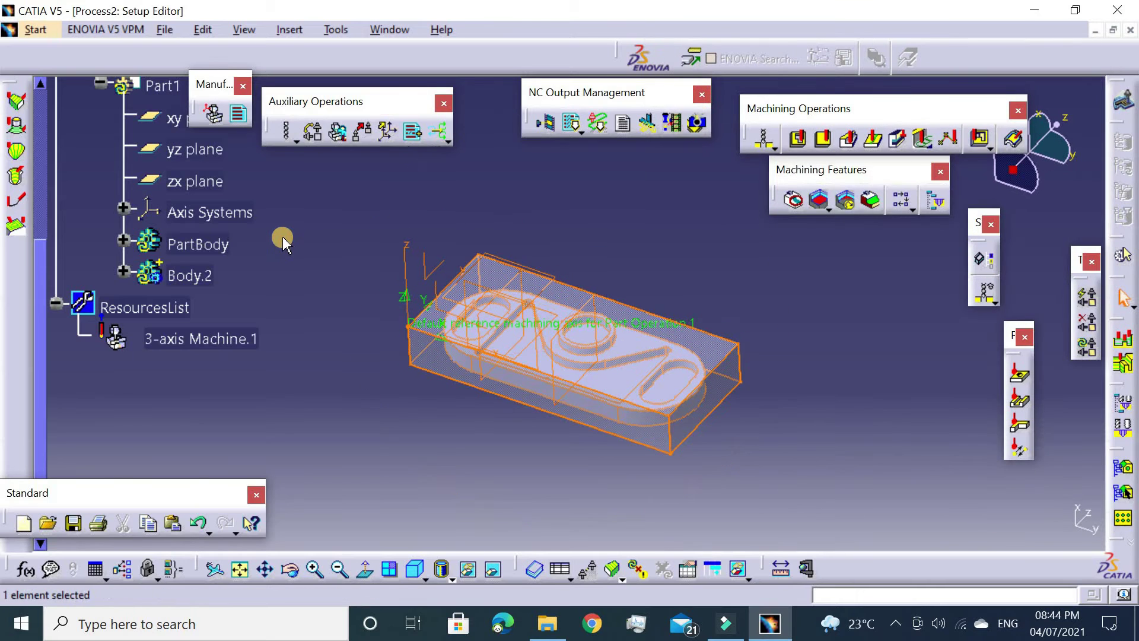
{"action": "scroll", "coordinate": [283, 241], "scroll_direction": "up", "scroll_amount": 5}
Step: Add Manufacturing Program.1 under Part Operation.1
{"action": "double_click", "coordinate": [121, 246]}
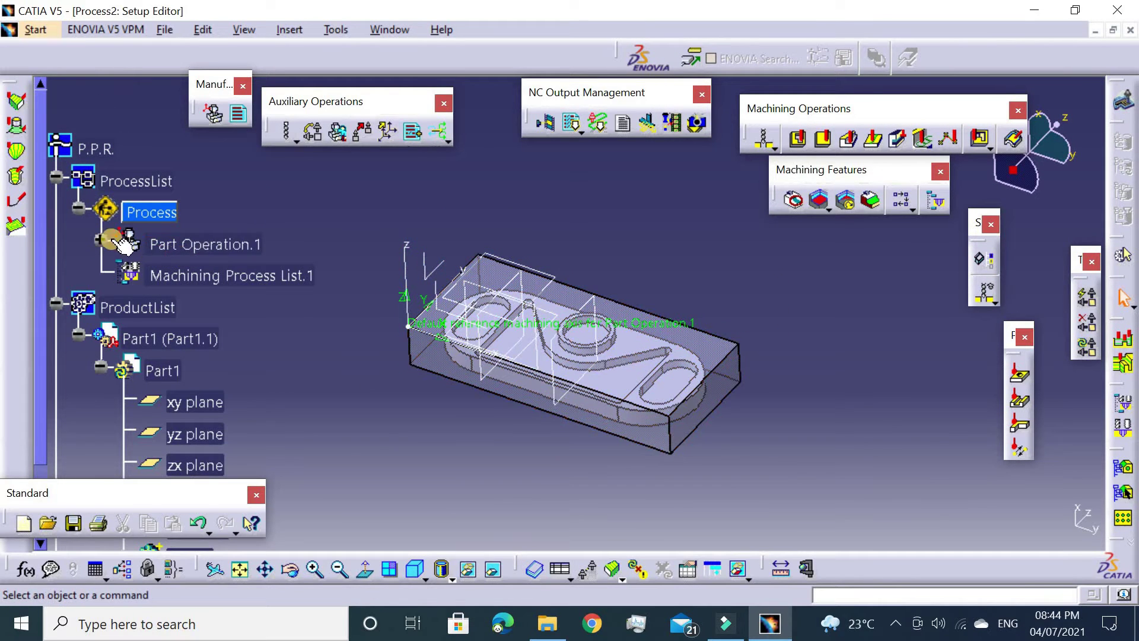
{"action": "left_click", "coordinate": [98, 242]}
{"action": "left_click", "coordinate": [240, 273]}
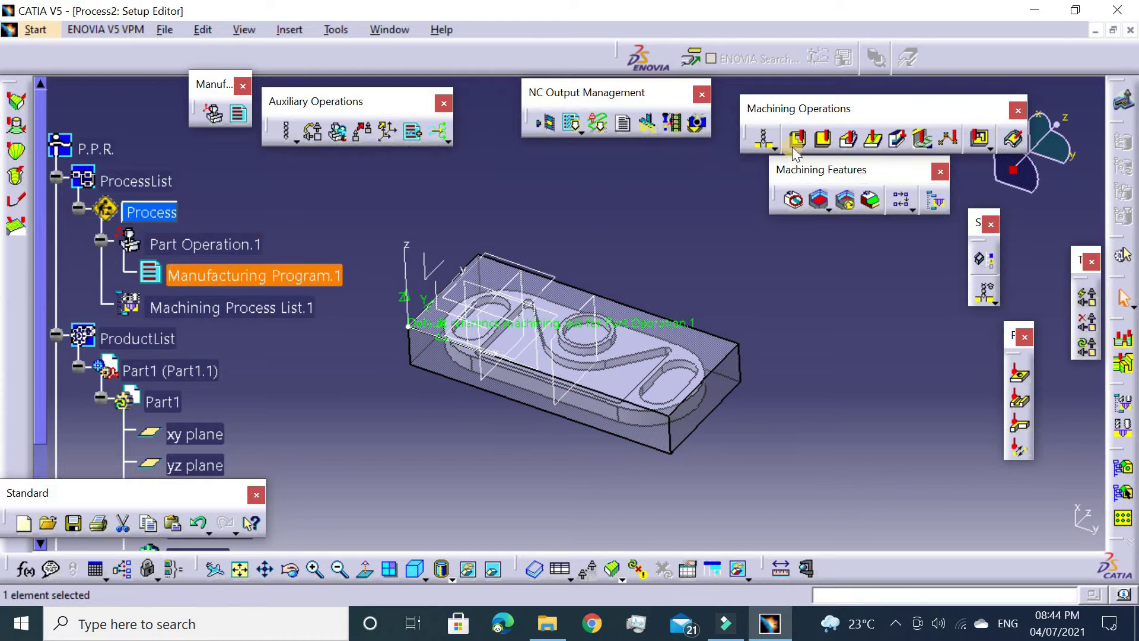
Step: Create a facing on the part's top and bottom faces with a 50mm Offset on Bottom
{"action": "left_click", "coordinate": [824, 142]}
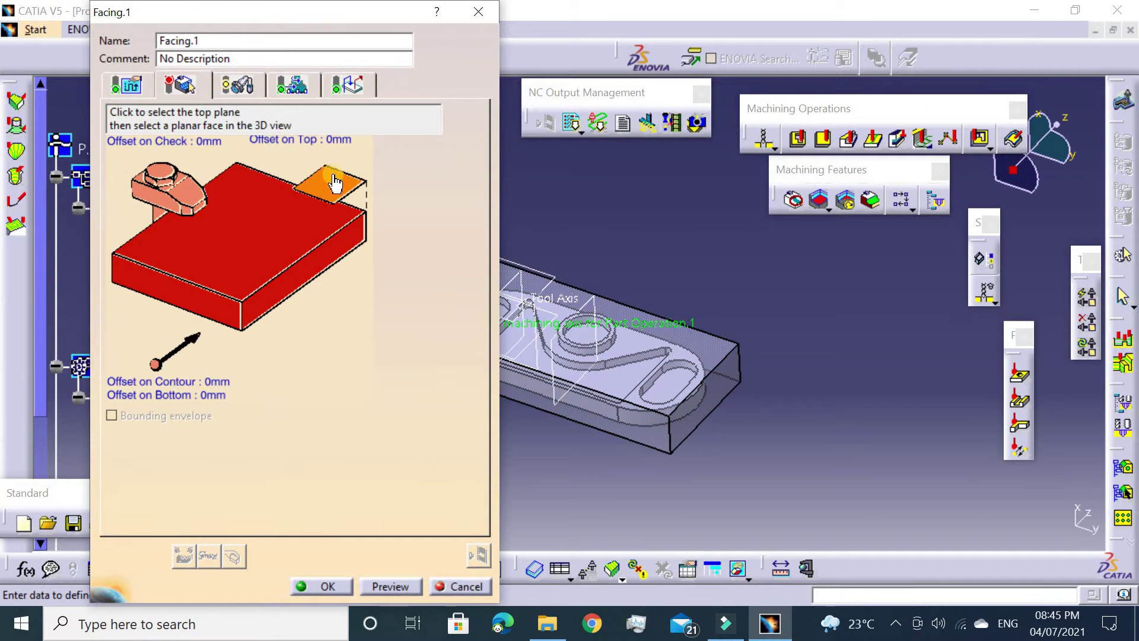
{"action": "left_click", "coordinate": [332, 178]}
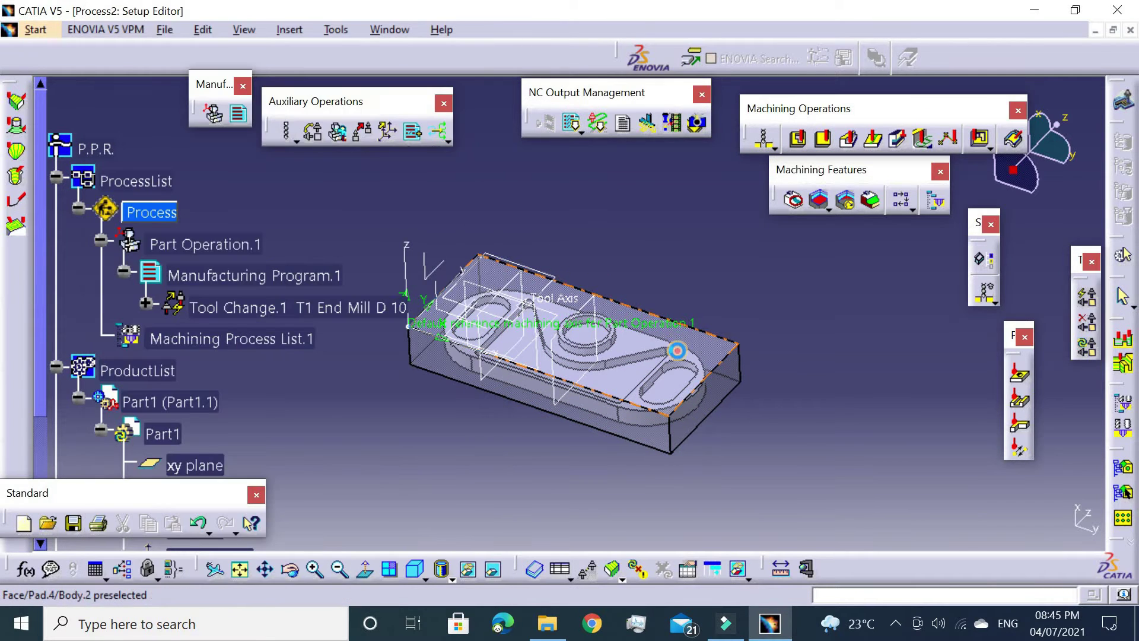
{"action": "left_click", "coordinate": [677, 350]}
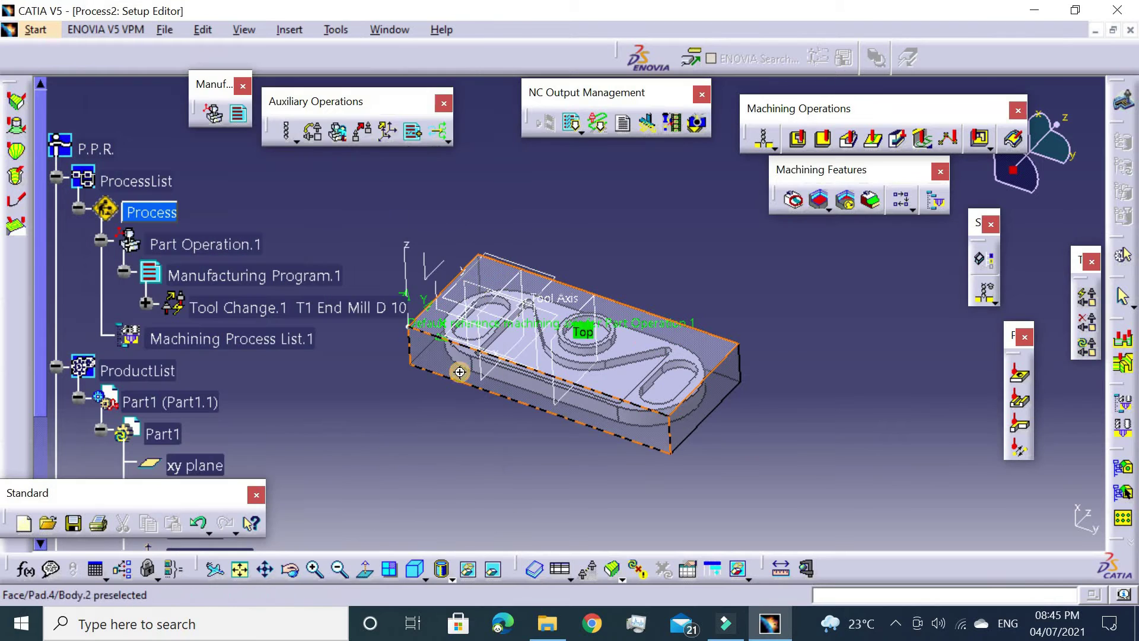
{"action": "mouse_move", "coordinate": [593, 190]}
{"action": "middle_mouse_down"}
{"action": "mouse_move", "coordinate": [582, 159]}
{"action": "mouse_move", "coordinate": [649, 351]}
{"action": "middle_mouse_up"}
{"action": "left_click", "coordinate": [649, 356]}
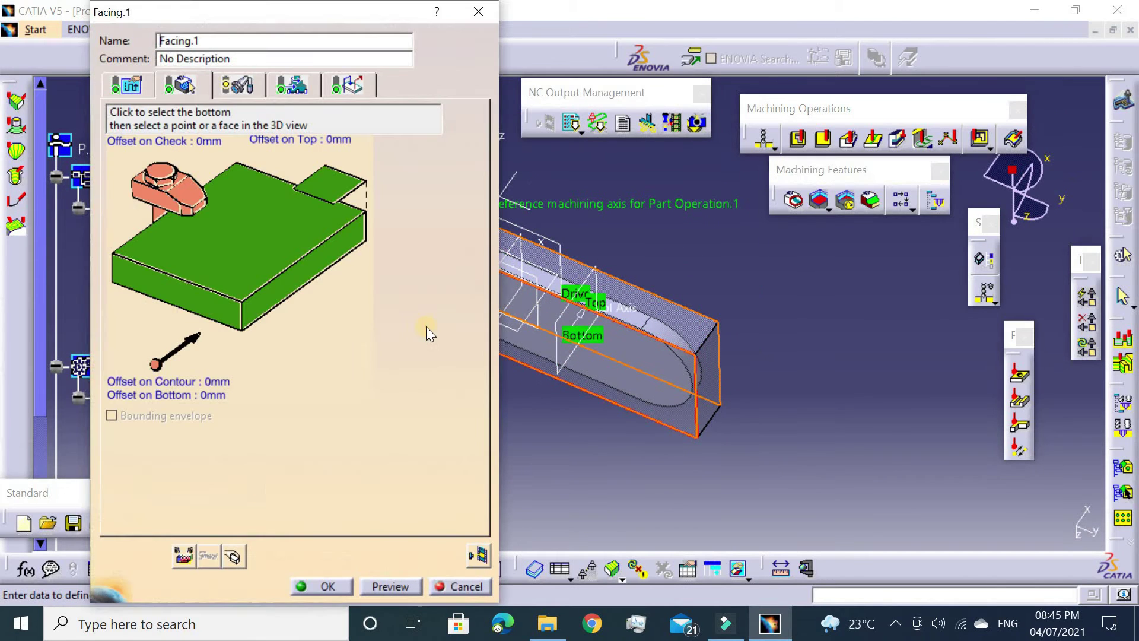
{"action": "double_click", "coordinate": [201, 395]}
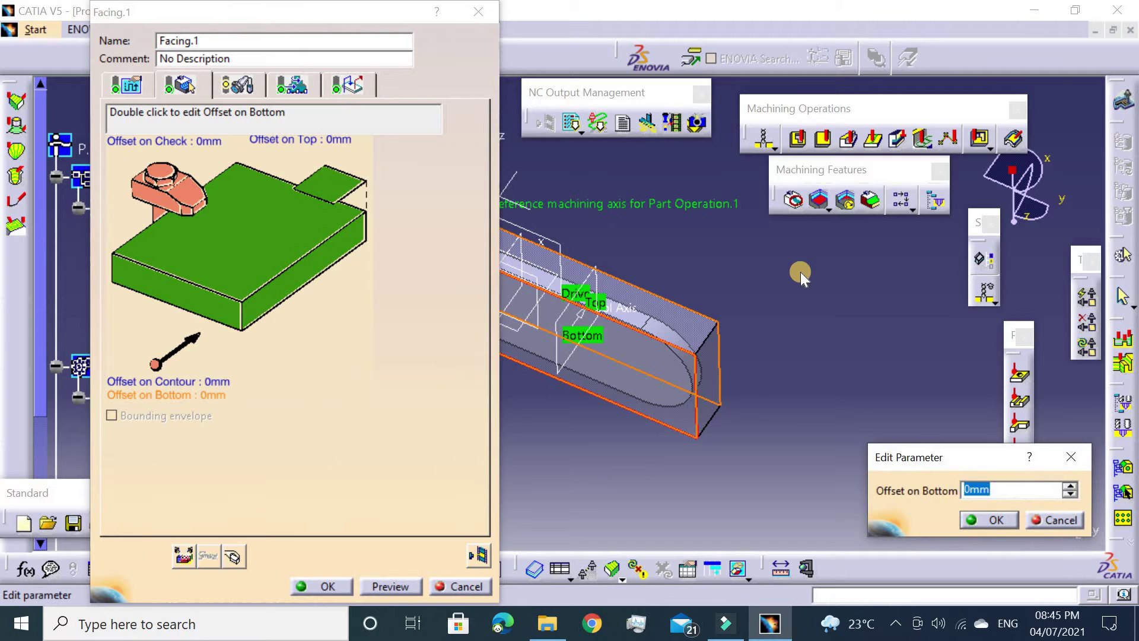
{"action": "type", "text": "0"}
{"action": "key", "text": "Return"}
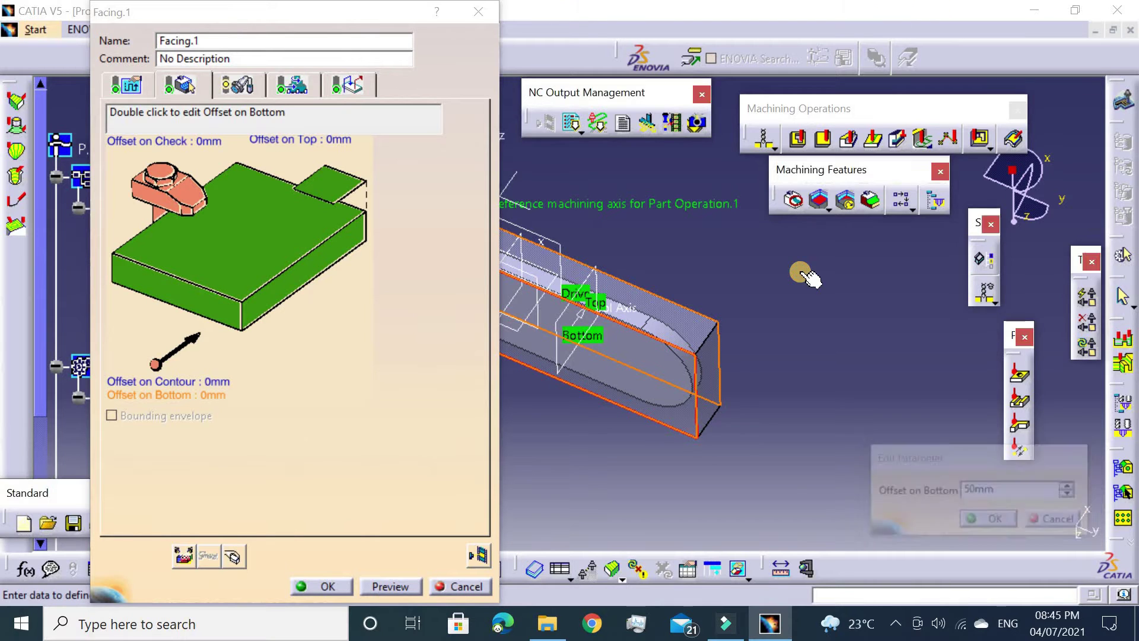
Step: Set the facing's radial strategy to Stepover ratio 75% with 100 overhang
{"action": "left_click", "coordinate": [116, 86]}
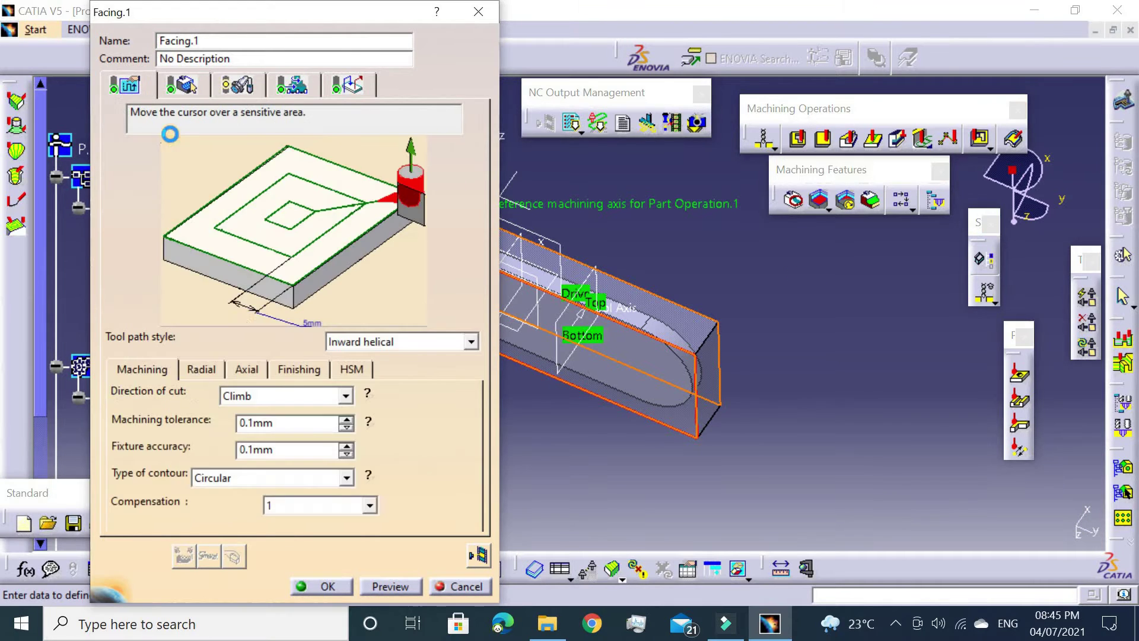
{"action": "left_click", "coordinate": [220, 370]}
{"action": "left_click", "coordinate": [223, 394]}
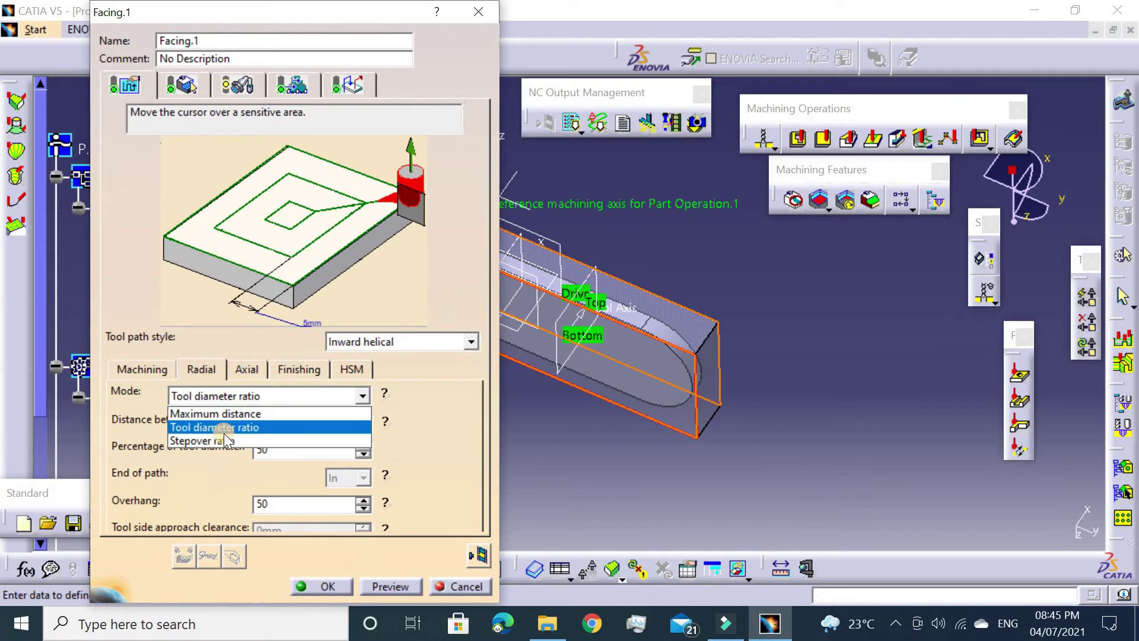
{"action": "left_click", "coordinate": [232, 440]}
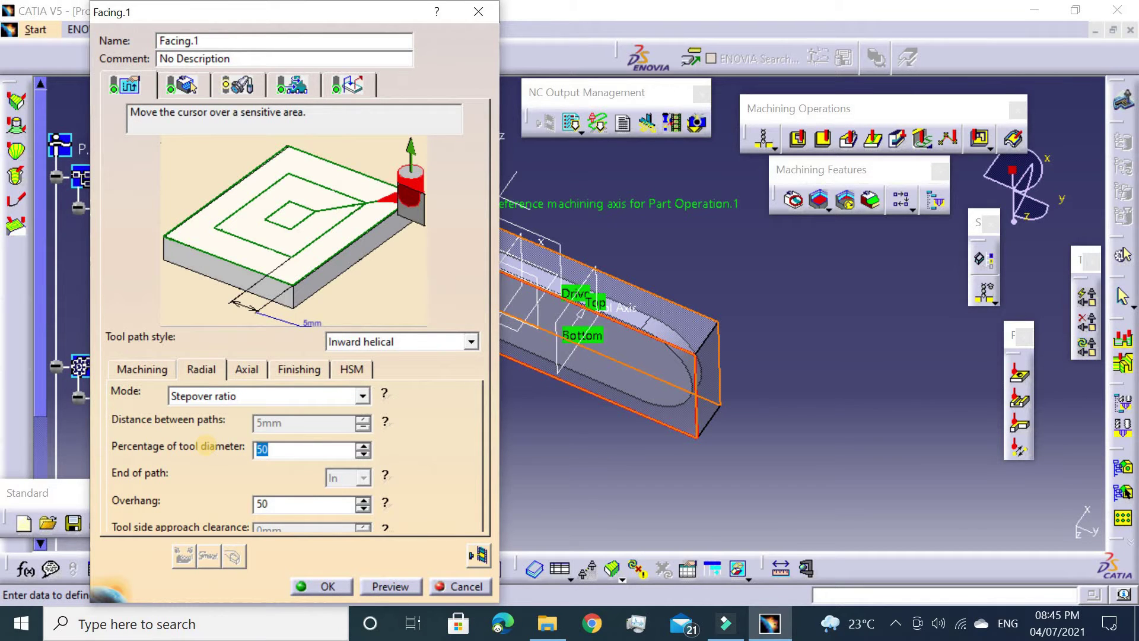
{"action": "type", "text": "75"}
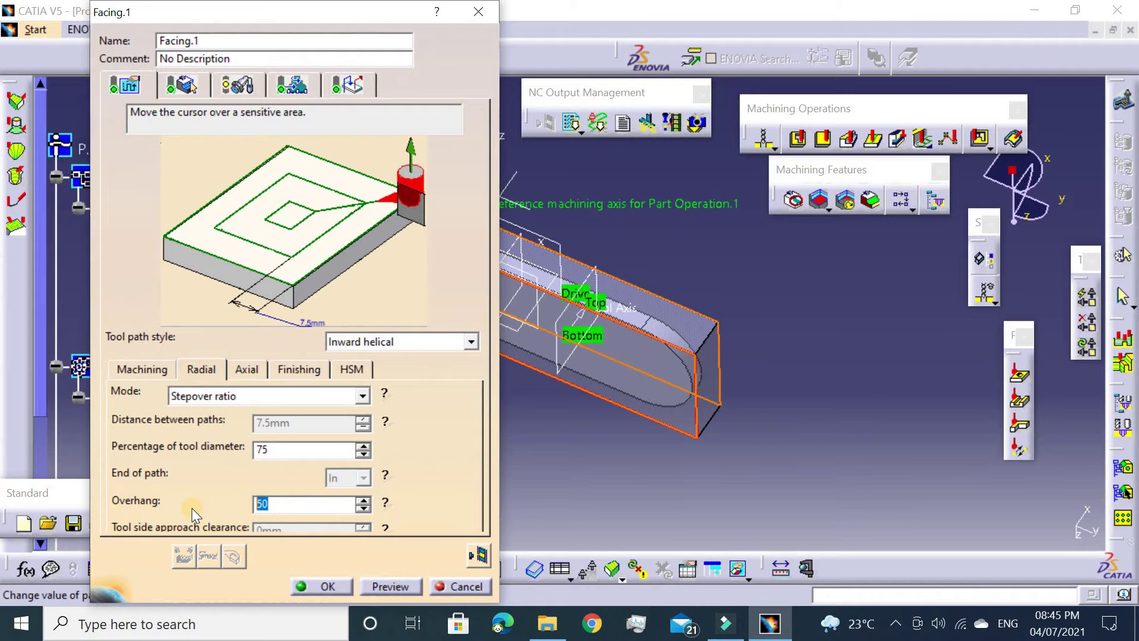
{"action": "type", "text": "00"}
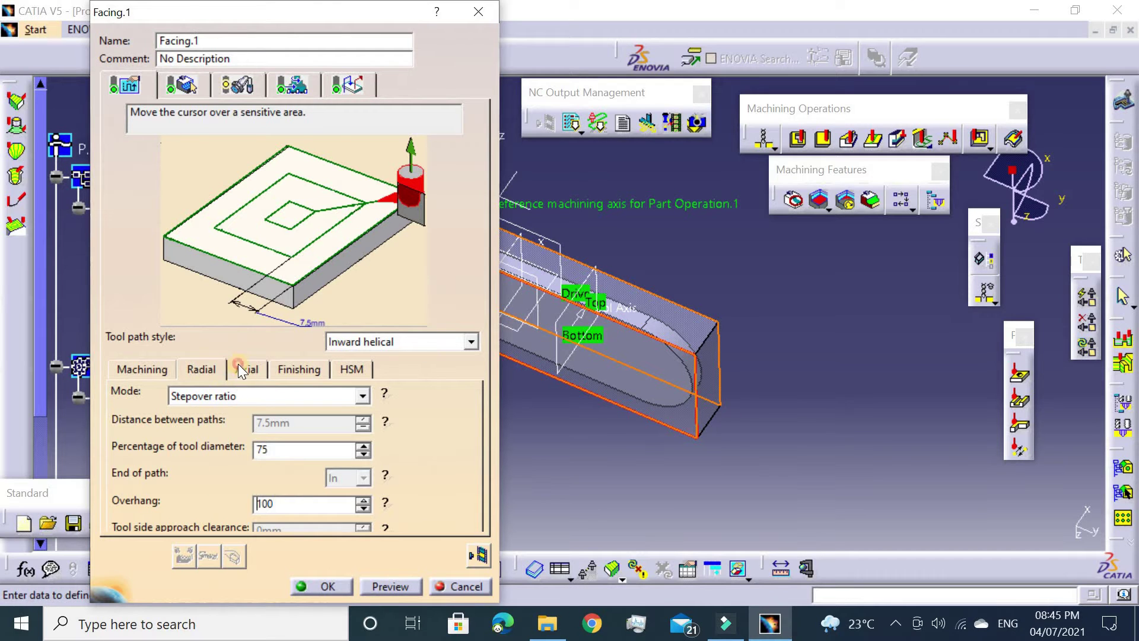
Step: Set axial mode to 1mm maximum depth of cut and check the T1 Face Mill D 50 tool
{"action": "left_click", "coordinate": [246, 369]}
{"action": "left_click", "coordinate": [227, 397]}
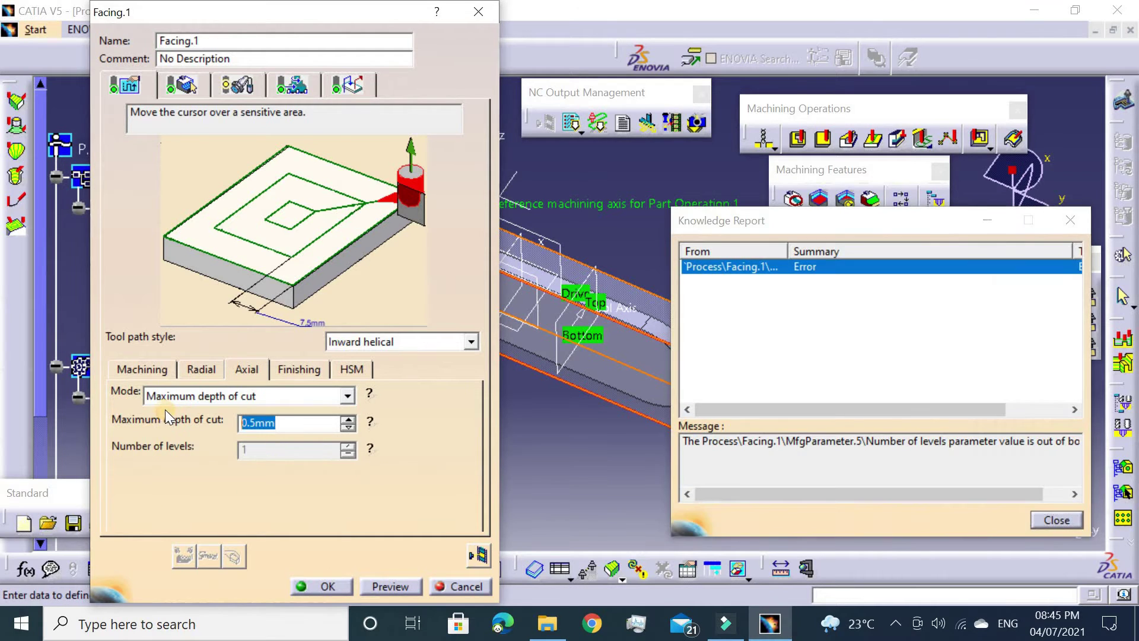
{"action": "type", "text": "1"}
{"action": "left_click", "coordinate": [165, 409]}
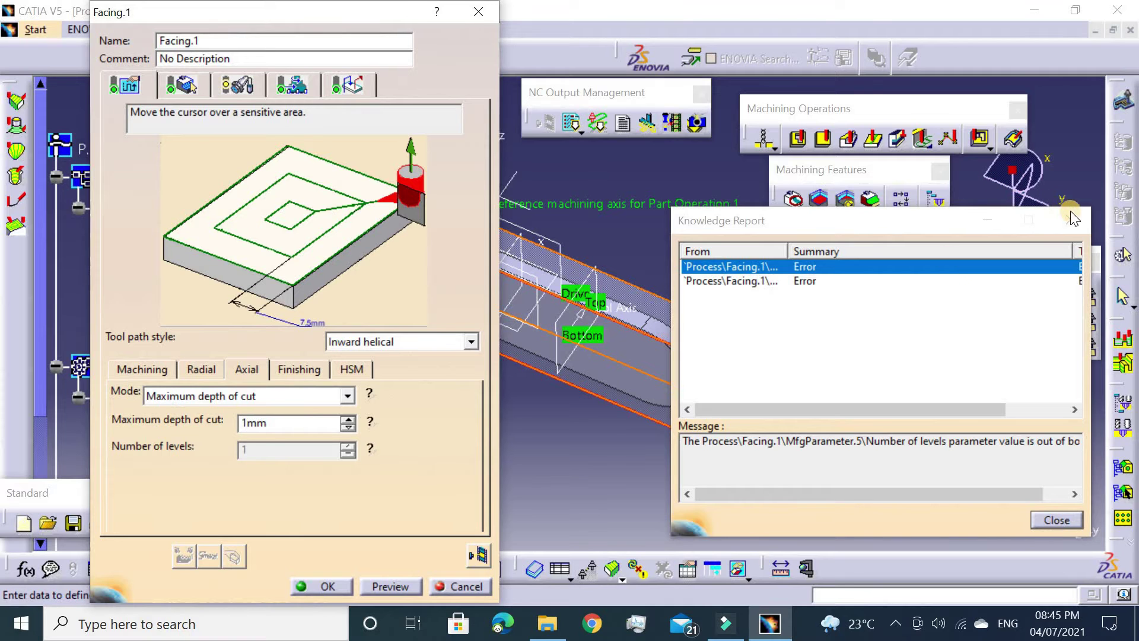
{"action": "left_click", "coordinate": [1073, 219]}
{"action": "left_click", "coordinate": [340, 370]}
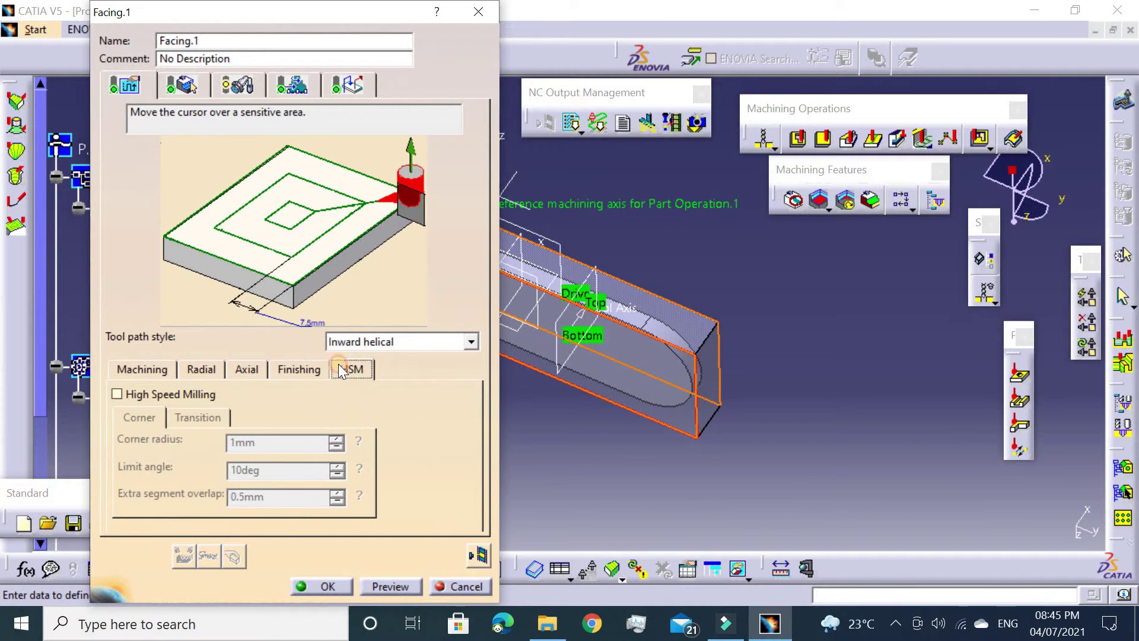
{"action": "left_click", "coordinate": [181, 86]}
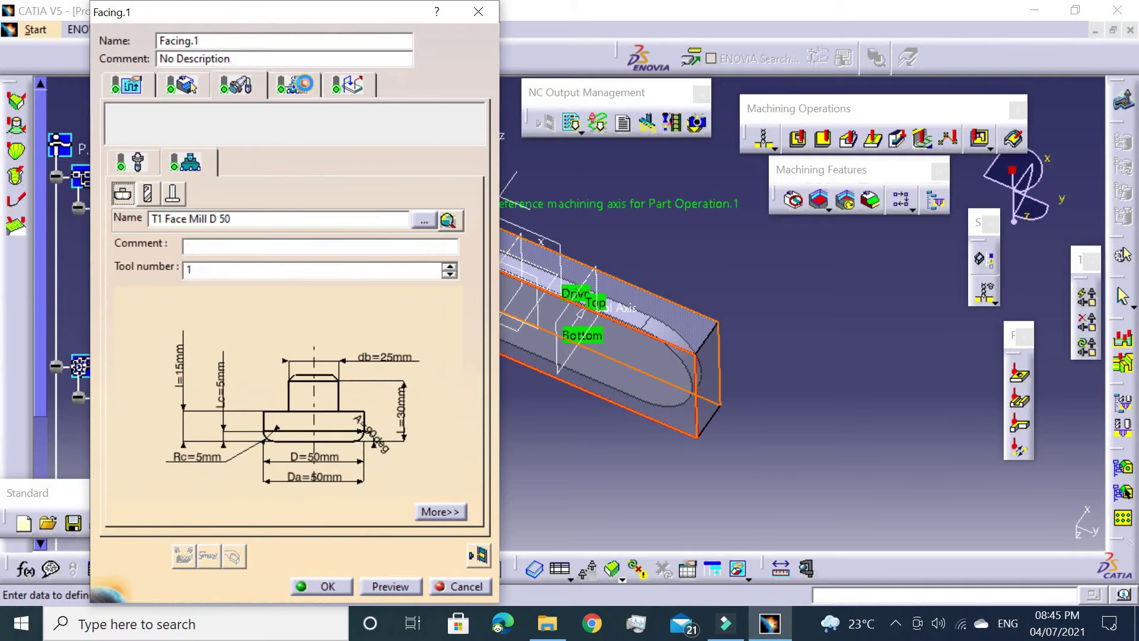
Step: Make the facing's Approach macro axial with a 50mm distance
{"action": "left_click", "coordinate": [305, 83]}
{"action": "left_click", "coordinate": [349, 84]}
{"action": "left_click", "coordinate": [169, 145]}
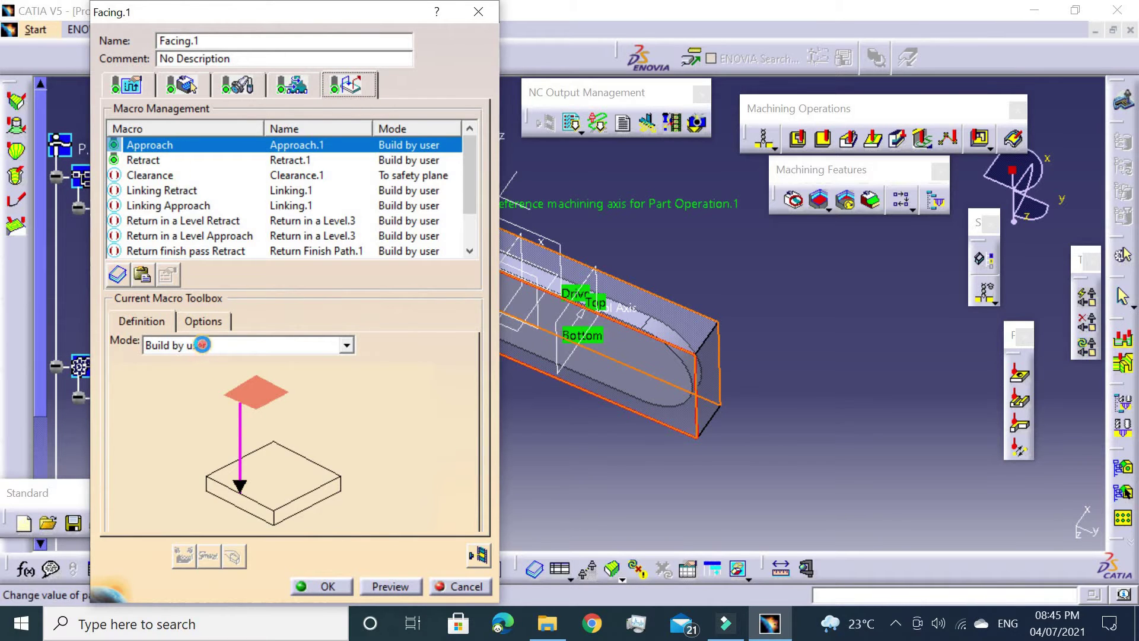
{"action": "left_click", "coordinate": [202, 344]}
{"action": "left_click", "coordinate": [191, 400]}
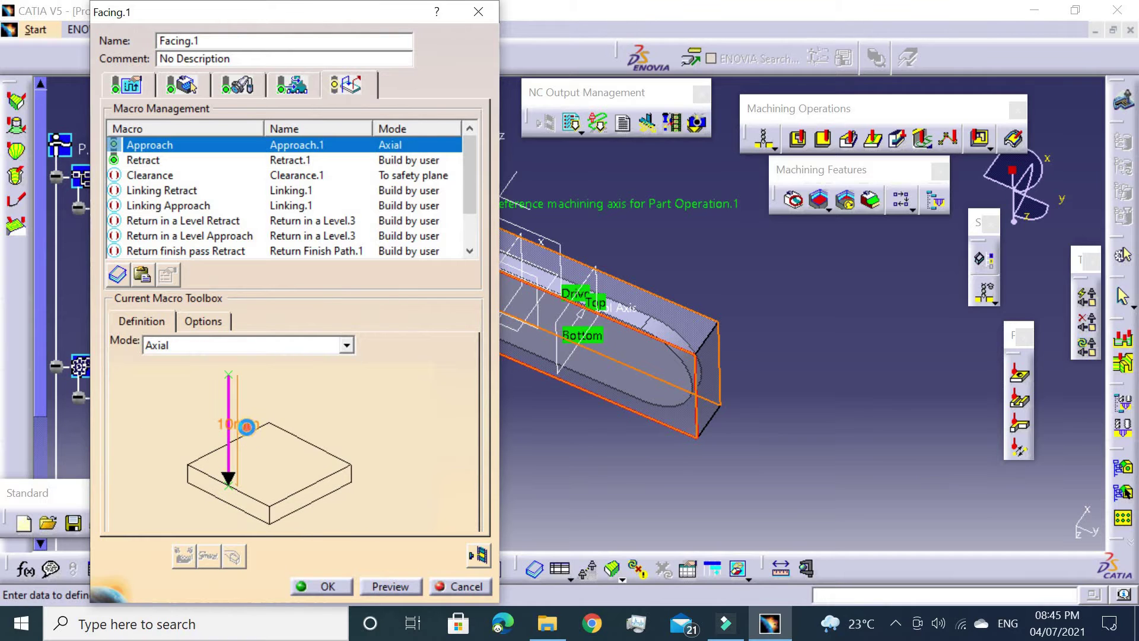
{"action": "double_click", "coordinate": [247, 426]}
{"action": "type", "text": "50"}
{"action": "key", "text": "Return"}
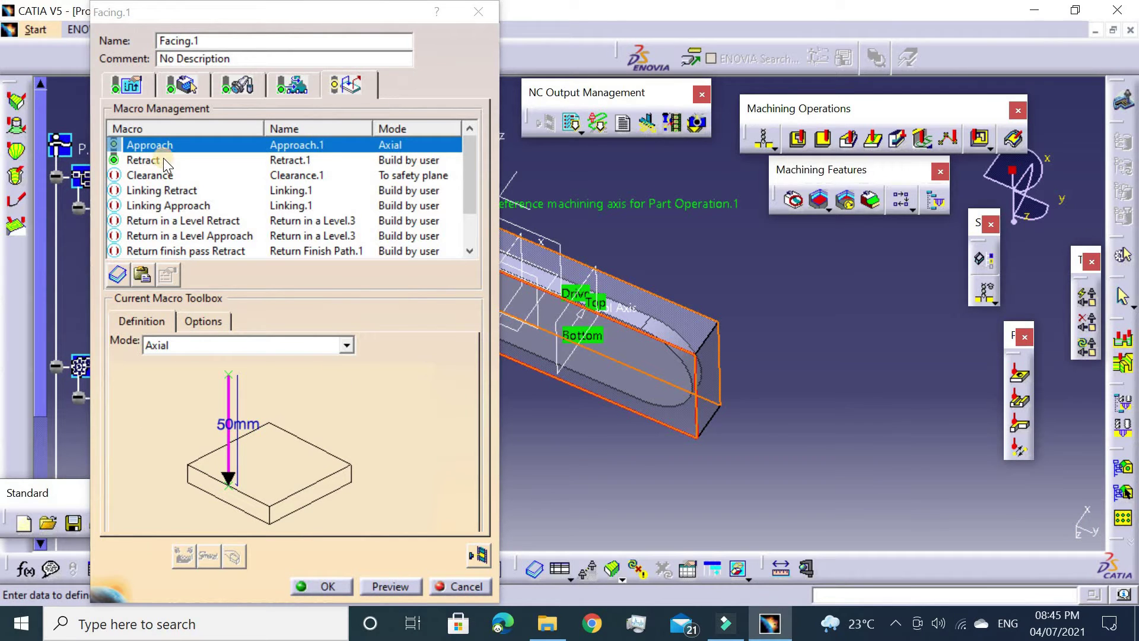
Step: Make the Retract macro axial at 50mm and activate the Clearance macro
{"action": "left_click", "coordinate": [149, 160]}
{"action": "left_click", "coordinate": [219, 345]}
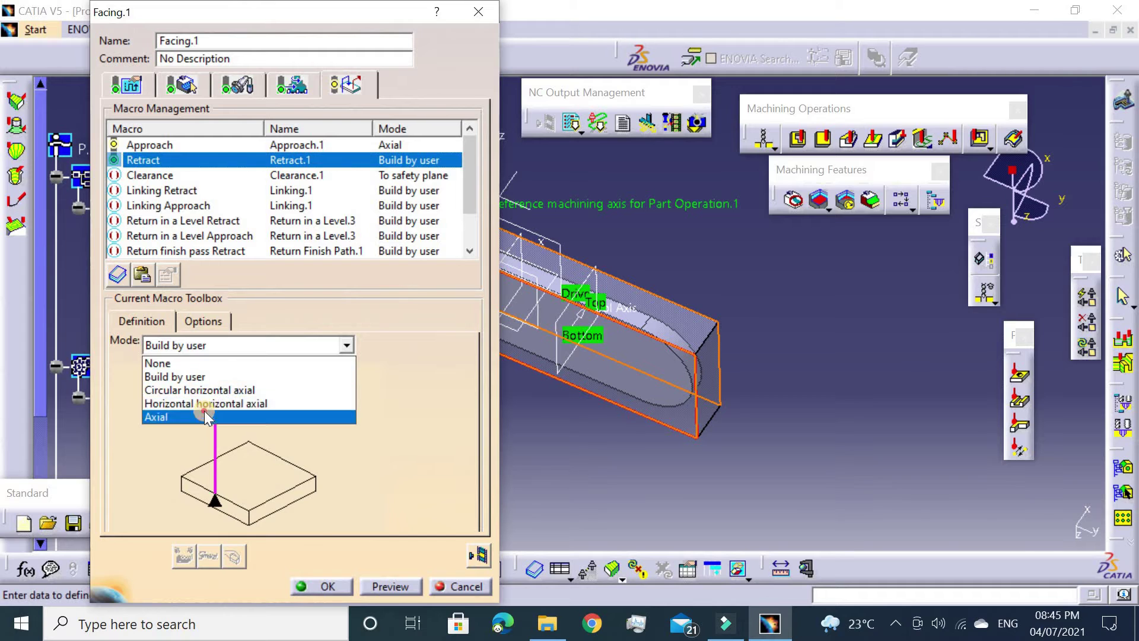
{"action": "left_click", "coordinate": [205, 417]}
{"action": "double_click", "coordinate": [215, 422]}
{"action": "type", "text": "50"}
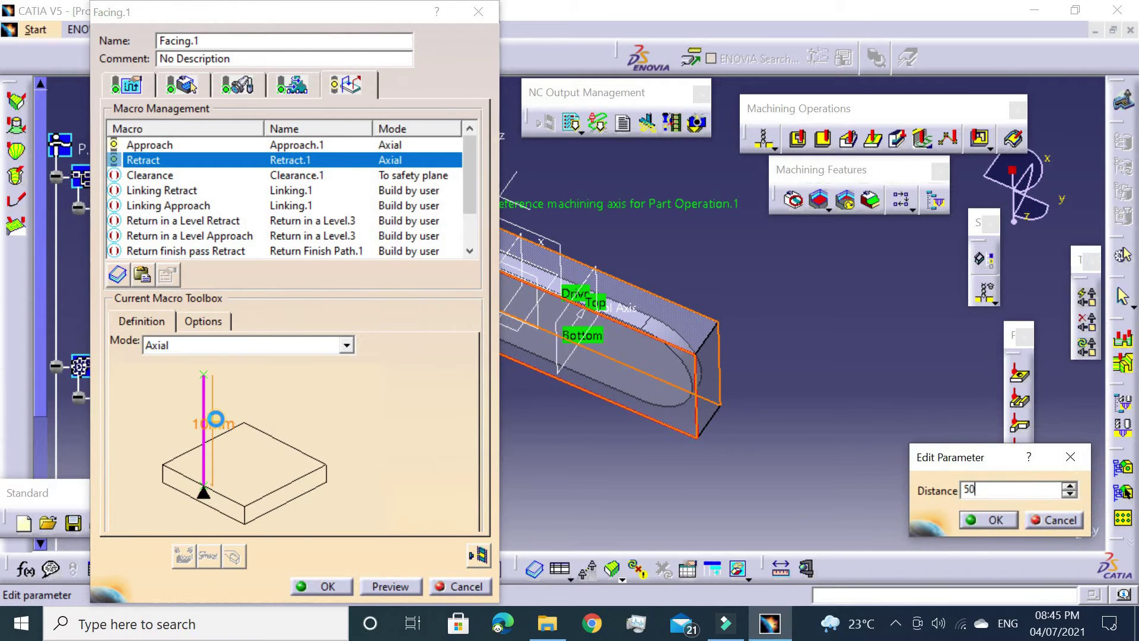
{"action": "key", "text": "Return"}
{"action": "left_click", "coordinate": [187, 178]}
{"action": "right_click", "coordinate": [198, 178]}
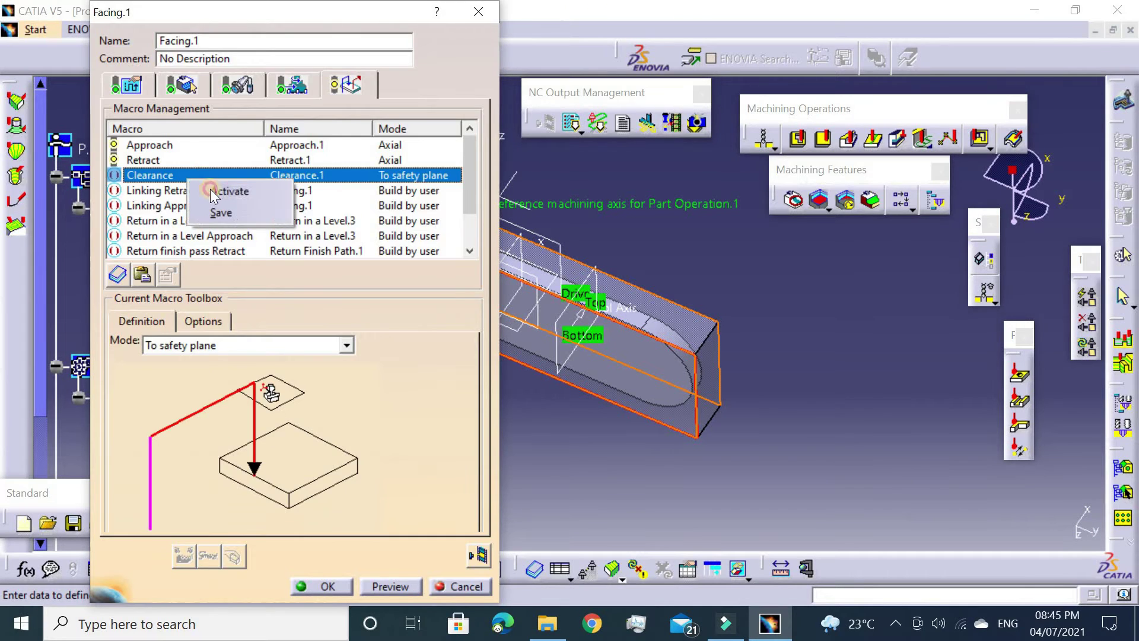
Step: Replay the facing tool path and inspect it from another angle
{"action": "left_click", "coordinate": [480, 558]}
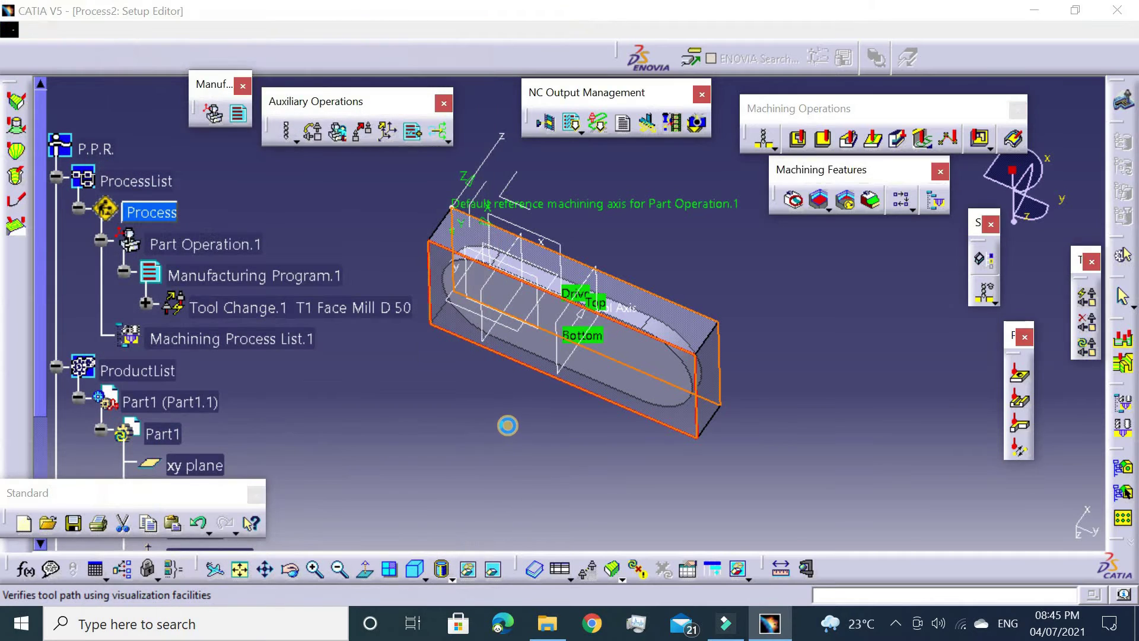
{"action": "middle_click_drag", "start_coordinate": [467, 263], "coordinate": [433, 383]}
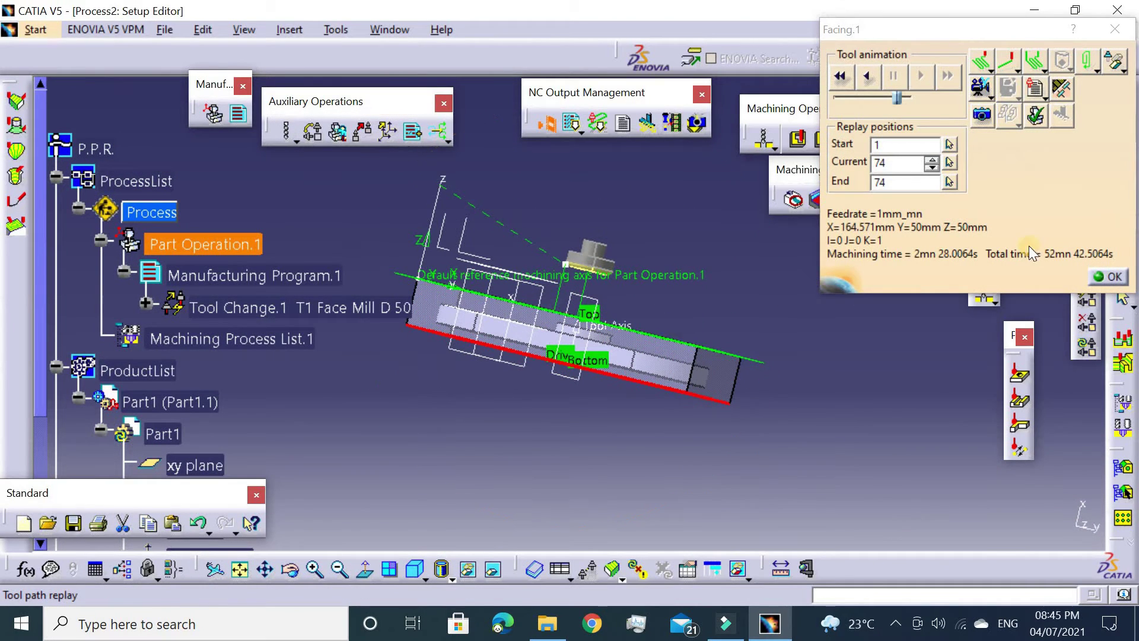
{"action": "left_click", "coordinate": [1123, 276]}
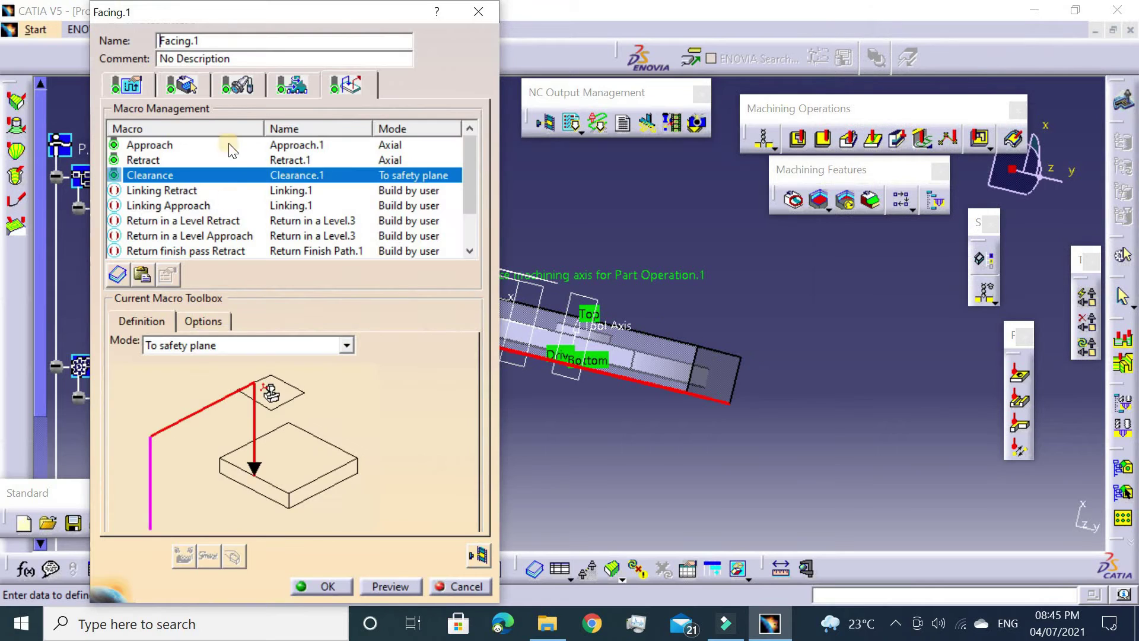
Step: Change Offset on Bottom to 40mm, replay the 24 min 13 s path, and accept Facing.1
{"action": "left_click", "coordinate": [184, 87]}
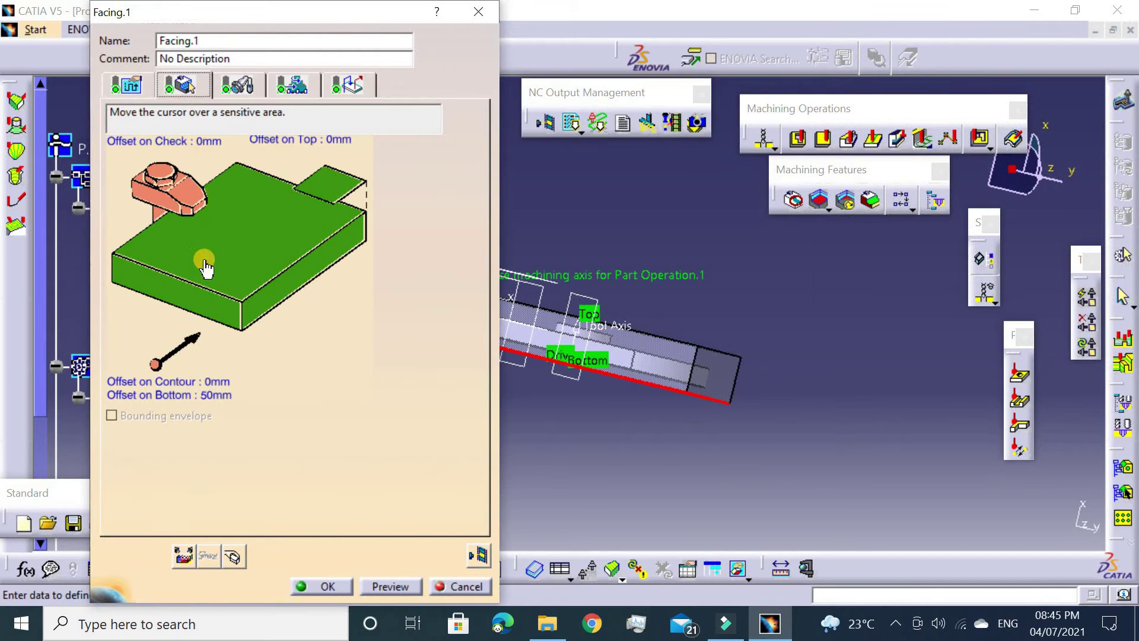
{"action": "double_click", "coordinate": [216, 395]}
{"action": "type", "text": "40"}
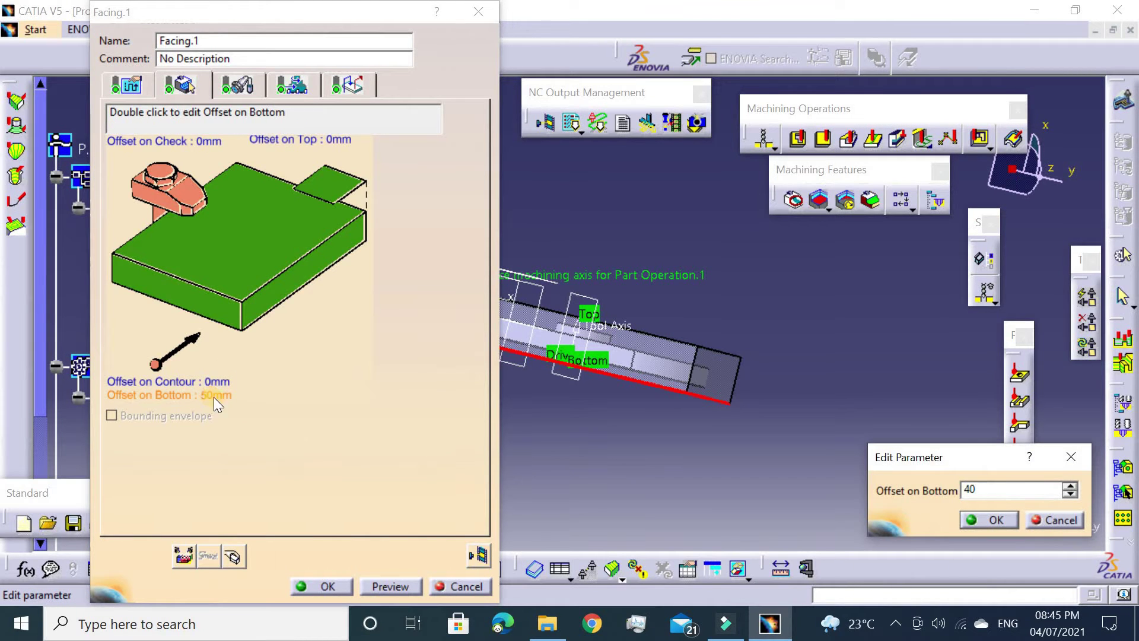
{"action": "key", "text": "Return"}
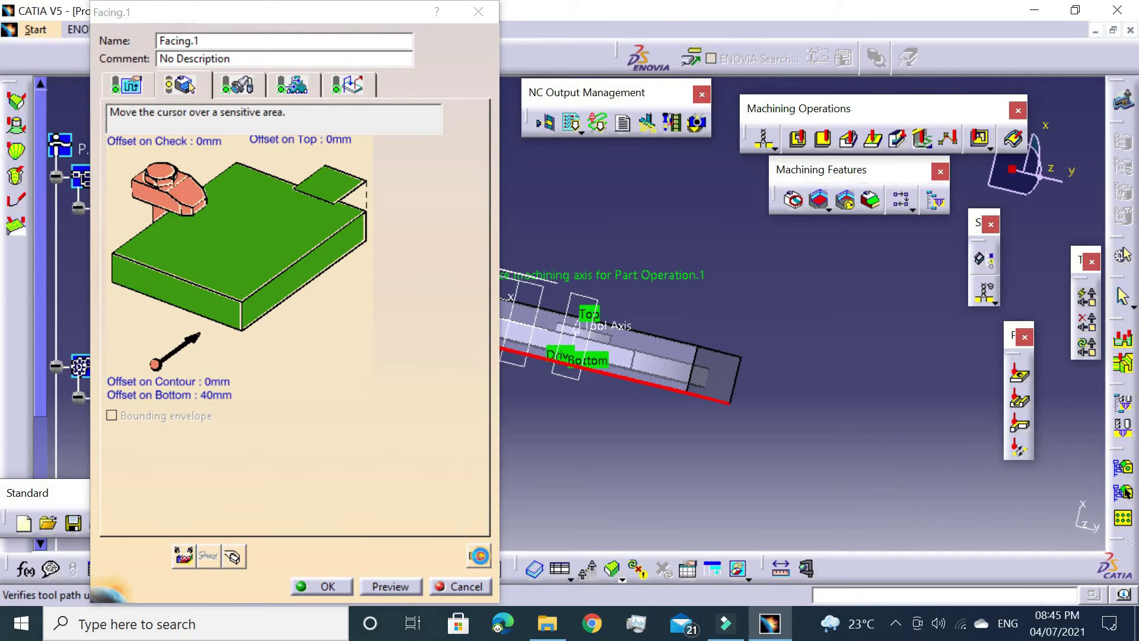
{"action": "left_click", "coordinate": [479, 556]}
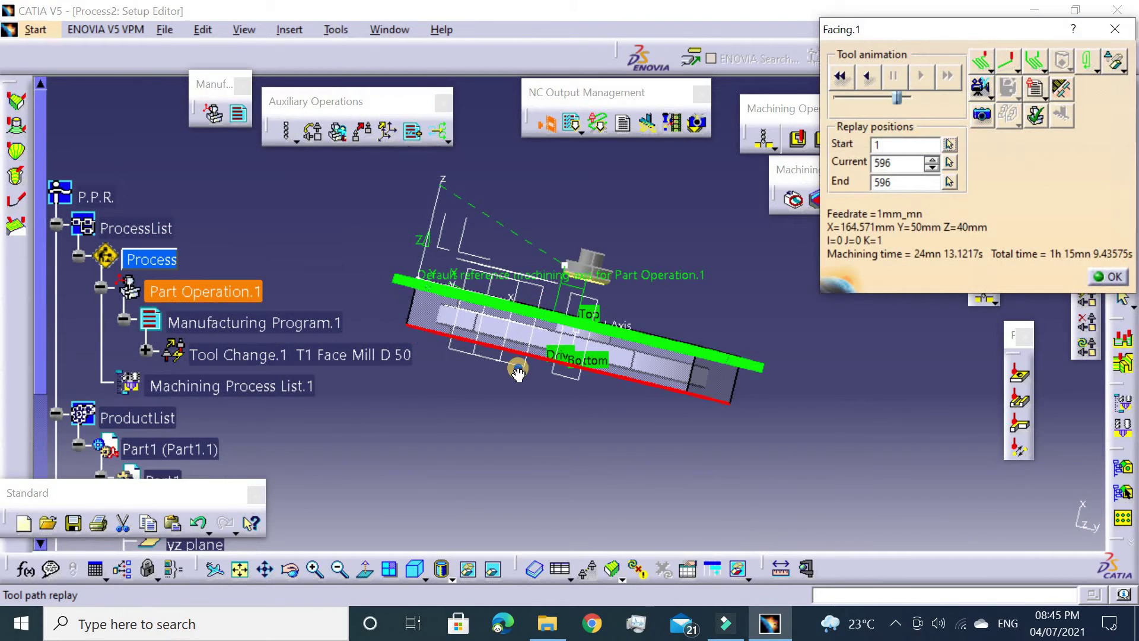
{"action": "middle_click_drag", "start_coordinate": [518, 372], "coordinate": [493, 474]}
{"action": "left_click", "coordinate": [1115, 277]}
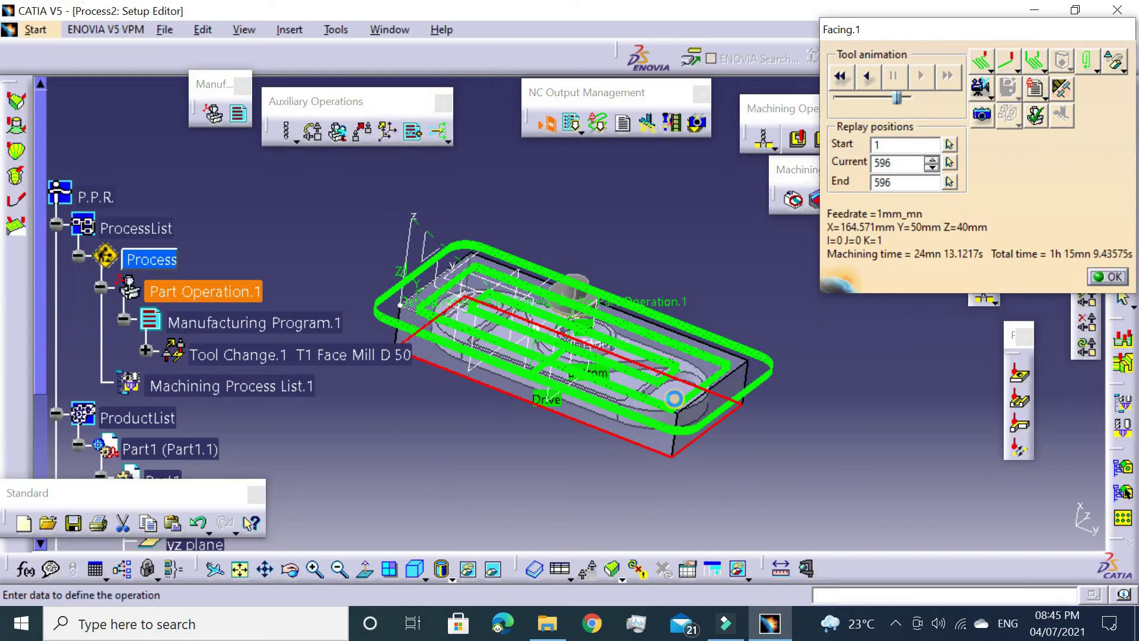
{"action": "left_click", "coordinate": [313, 585]}
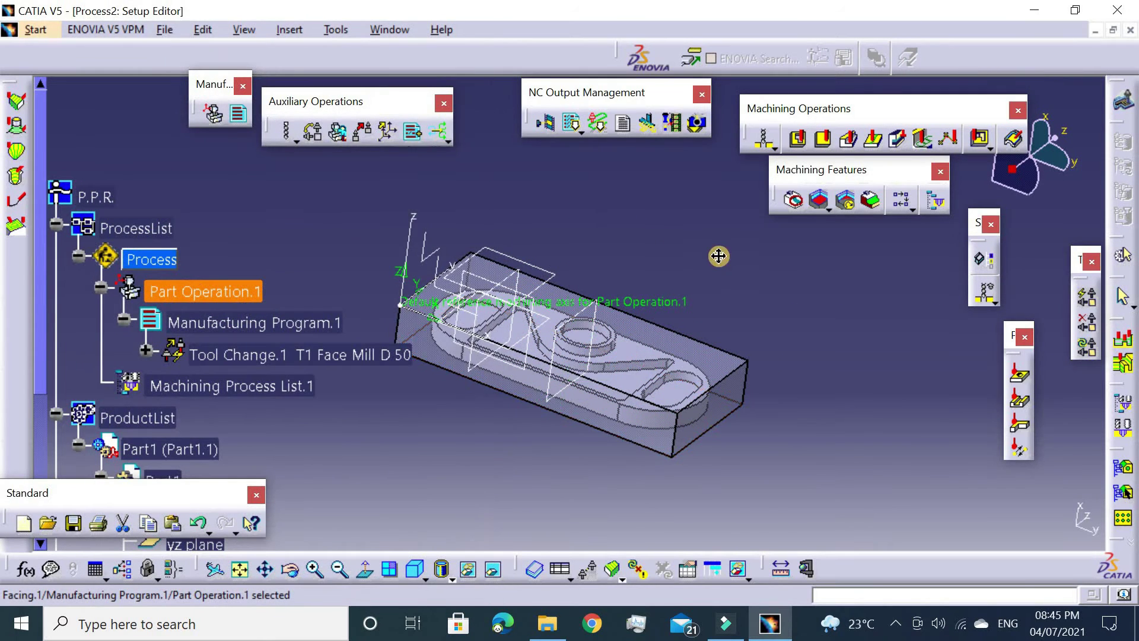
{"action": "middle_click_drag", "start_coordinate": [720, 254], "coordinate": [758, 254]}
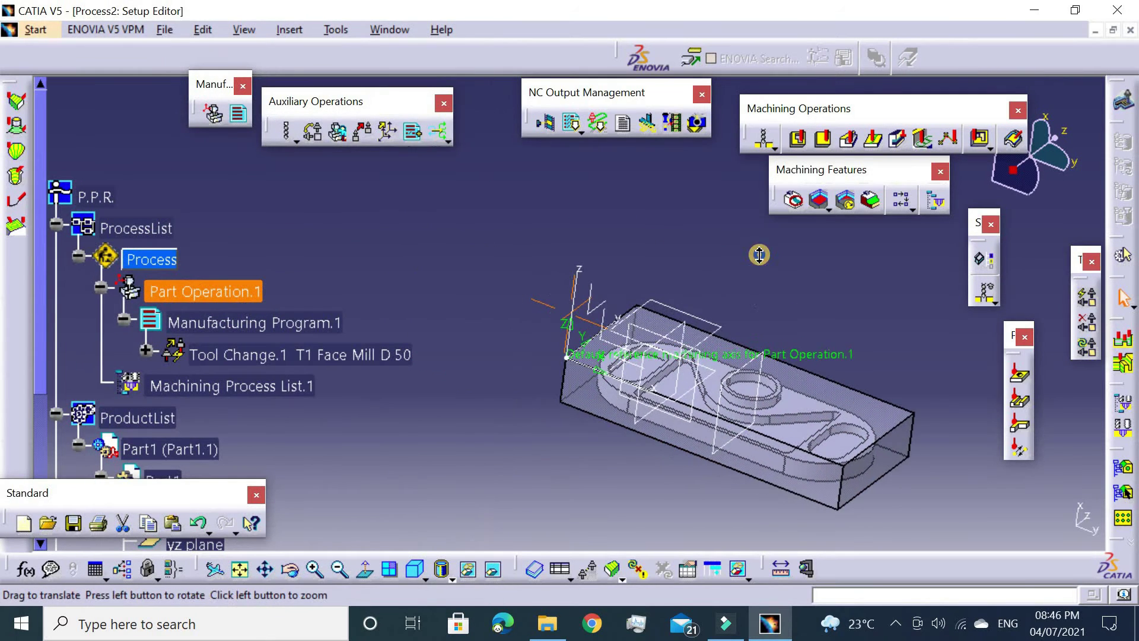
{"action": "left_click", "coordinate": [803, 141]}
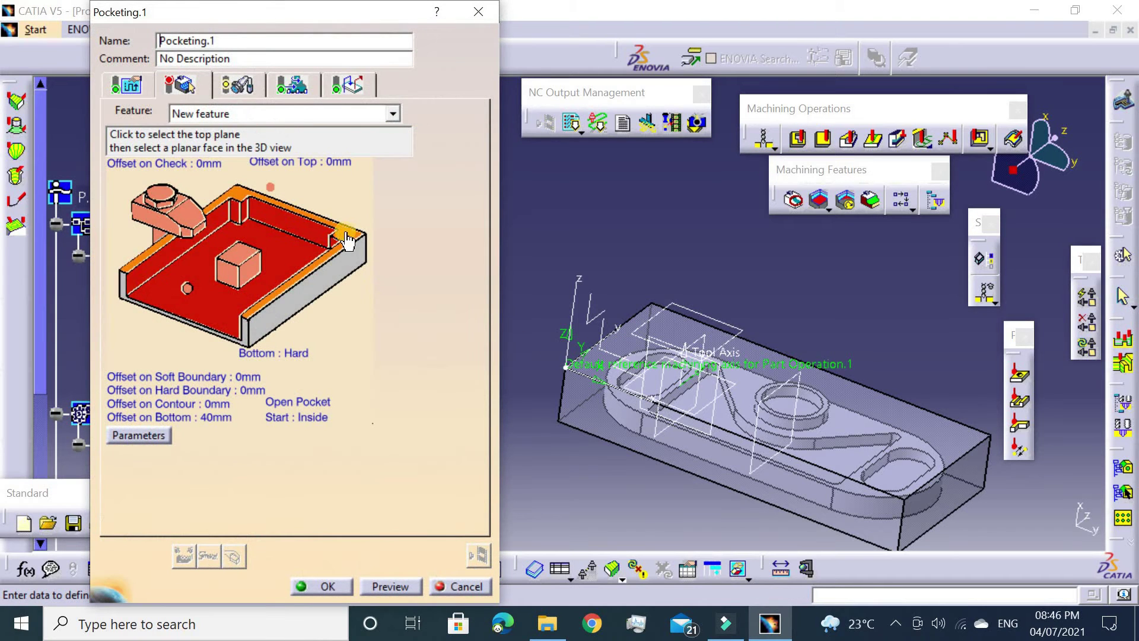
Step: Add Pocketing.1 to the program, hide Body.2, and pick the pocket's top and bottom faces
{"action": "left_click", "coordinate": [330, 241]}
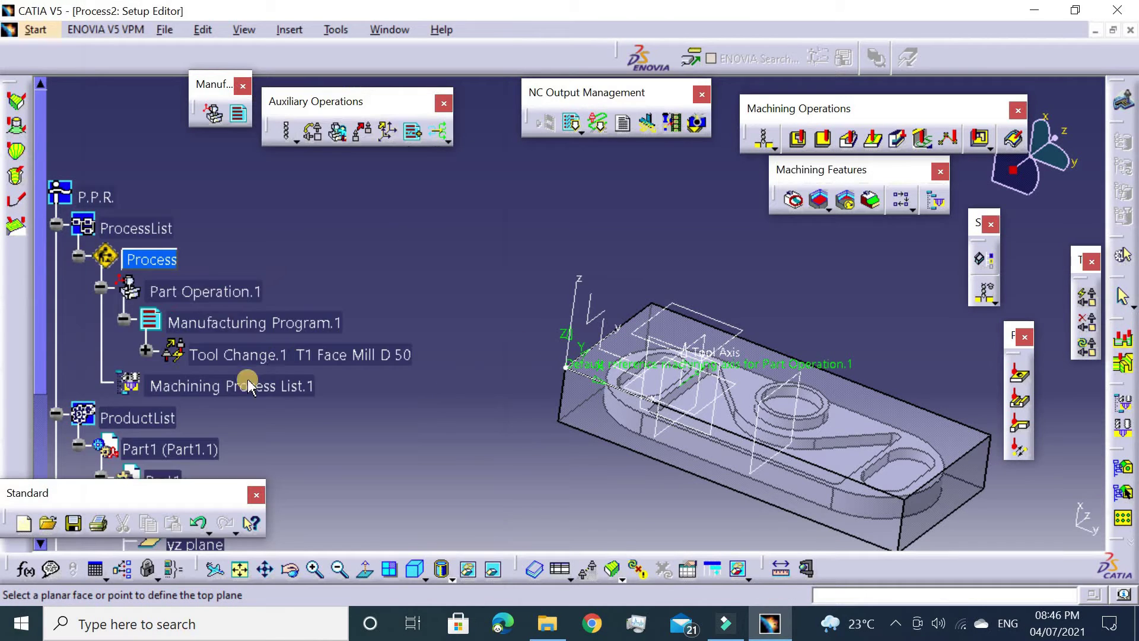
{"action": "scroll", "coordinate": [280, 351], "scroll_direction": "down", "scroll_amount": 3}
{"action": "right_click", "coordinate": [193, 391]}
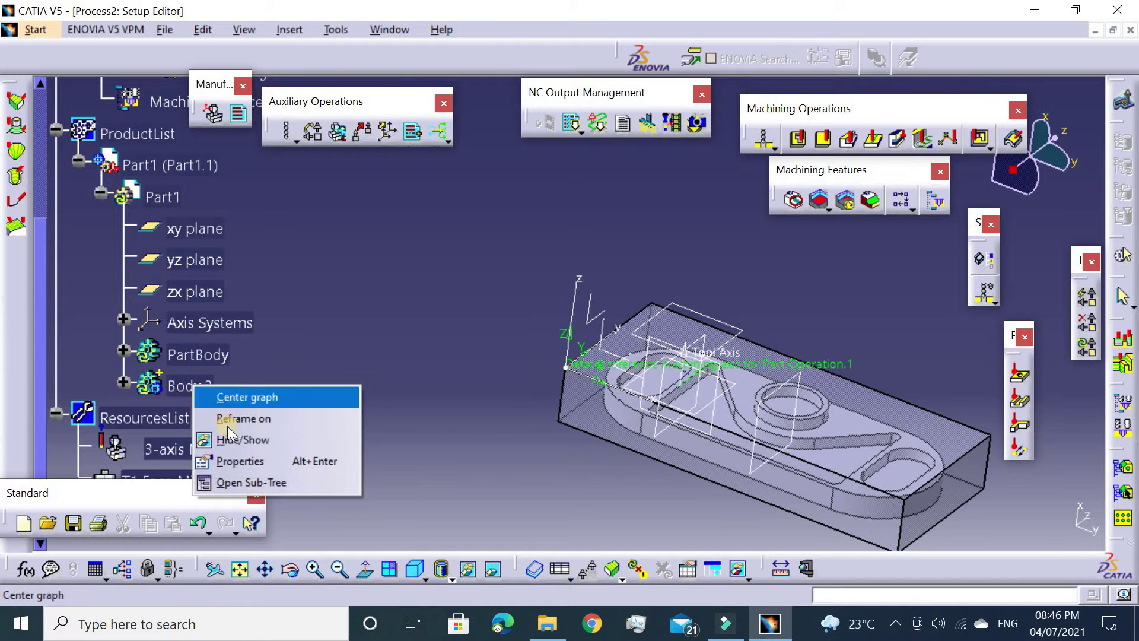
{"action": "left_click", "coordinate": [249, 436]}
{"action": "mouse_move", "coordinate": [461, 272]}
{"action": "middle_mouse_down"}
{"action": "mouse_move", "coordinate": [393, 244]}
{"action": "mouse_move", "coordinate": [707, 301]}
{"action": "mouse_move", "coordinate": [634, 225]}
{"action": "middle_mouse_up"}
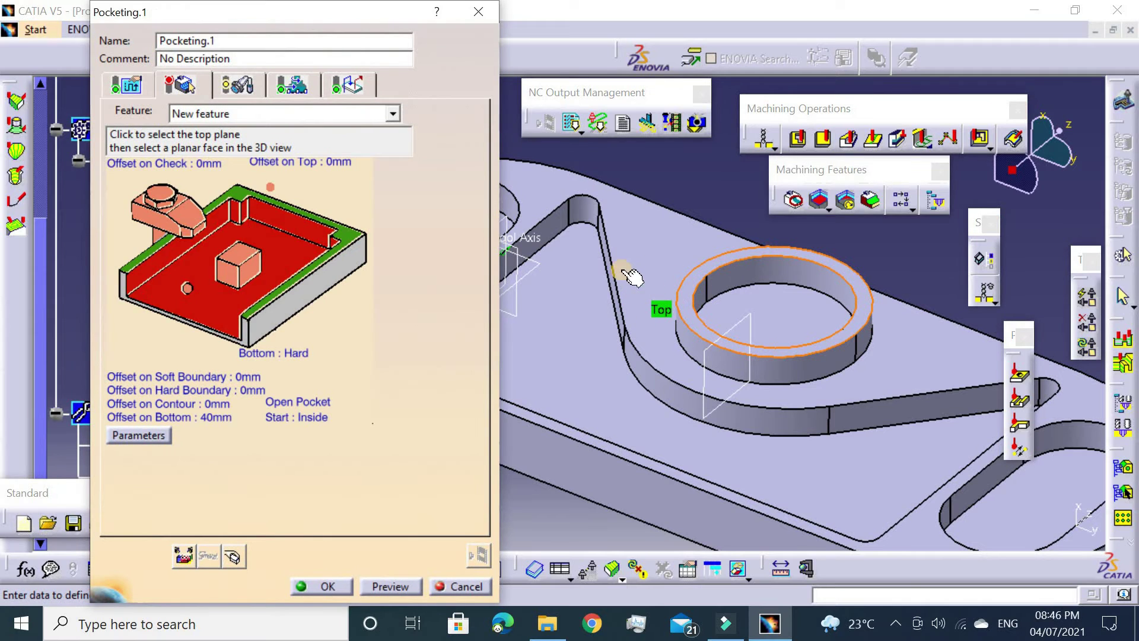
{"action": "left_click", "coordinate": [623, 272]}
{"action": "left_click", "coordinate": [336, 320]}
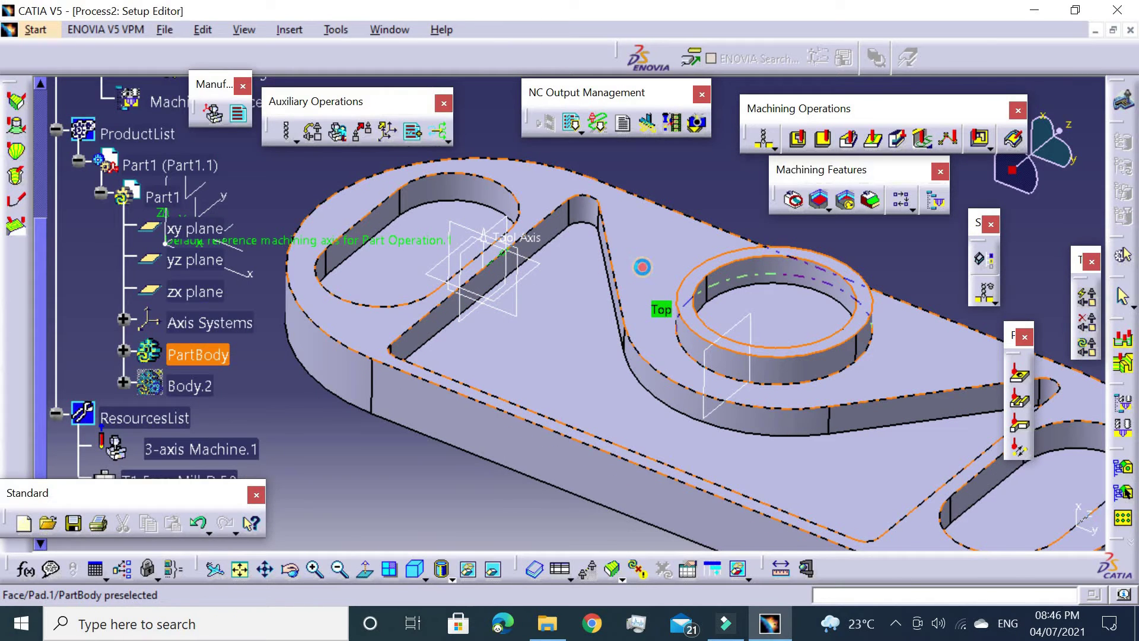
{"action": "left_click", "coordinate": [642, 267]}
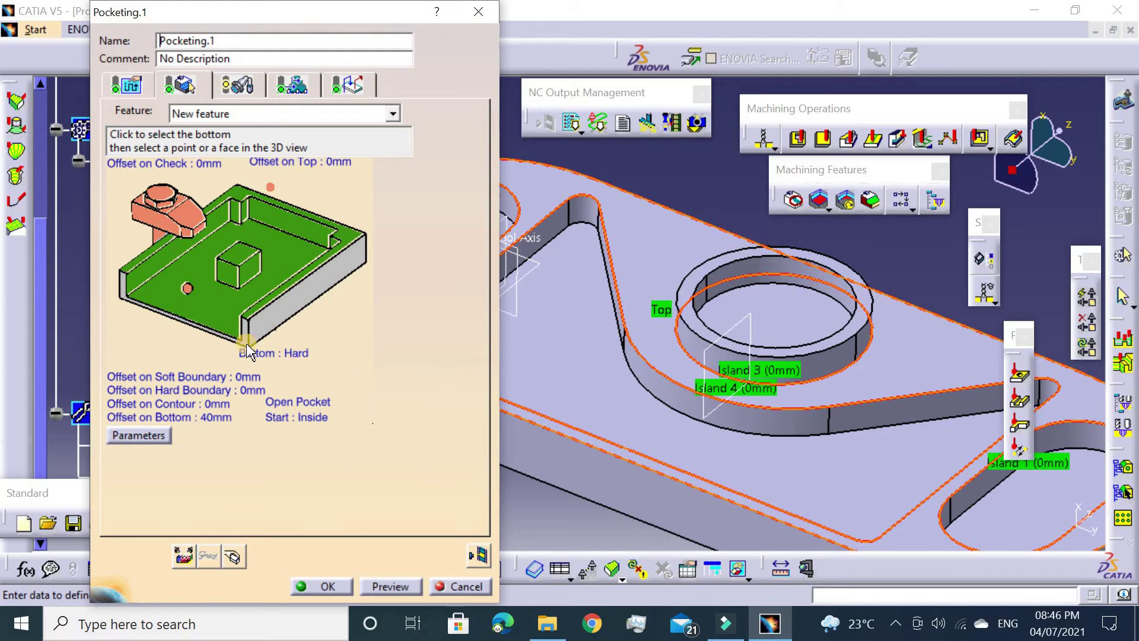
Step: Replace the auto islands with the boss's circular edge and set a 0mm bottom offset
{"action": "right_click", "coordinate": [241, 264]}
{"action": "left_click", "coordinate": [267, 316]}
{"action": "left_click", "coordinate": [237, 264]}
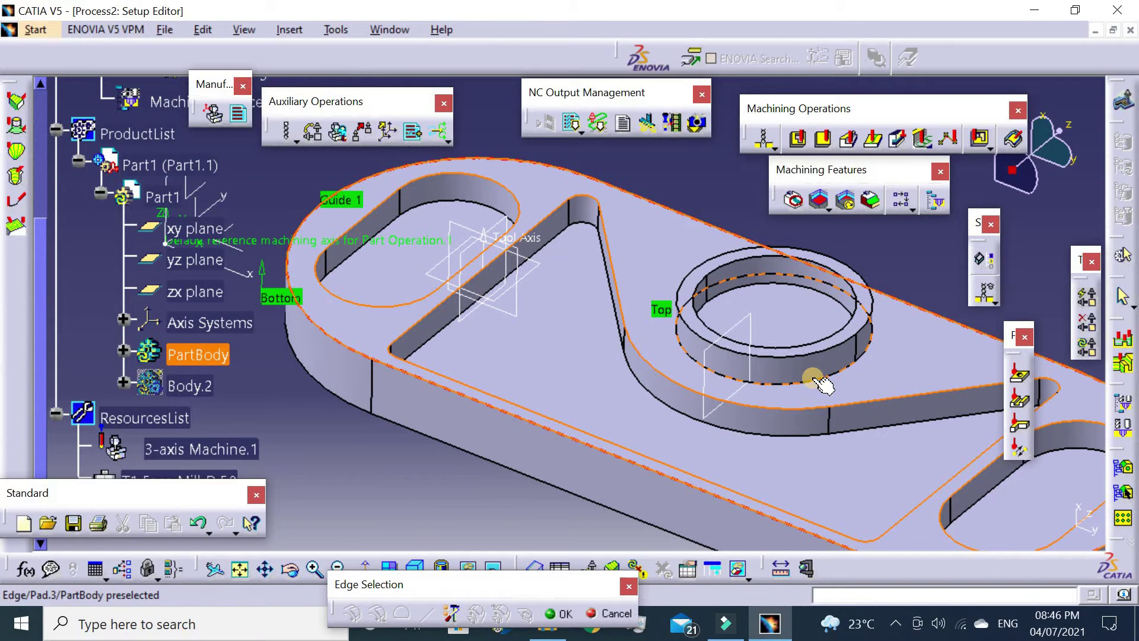
{"action": "left_click", "coordinate": [761, 387]}
{"action": "left_click", "coordinate": [677, 180]}
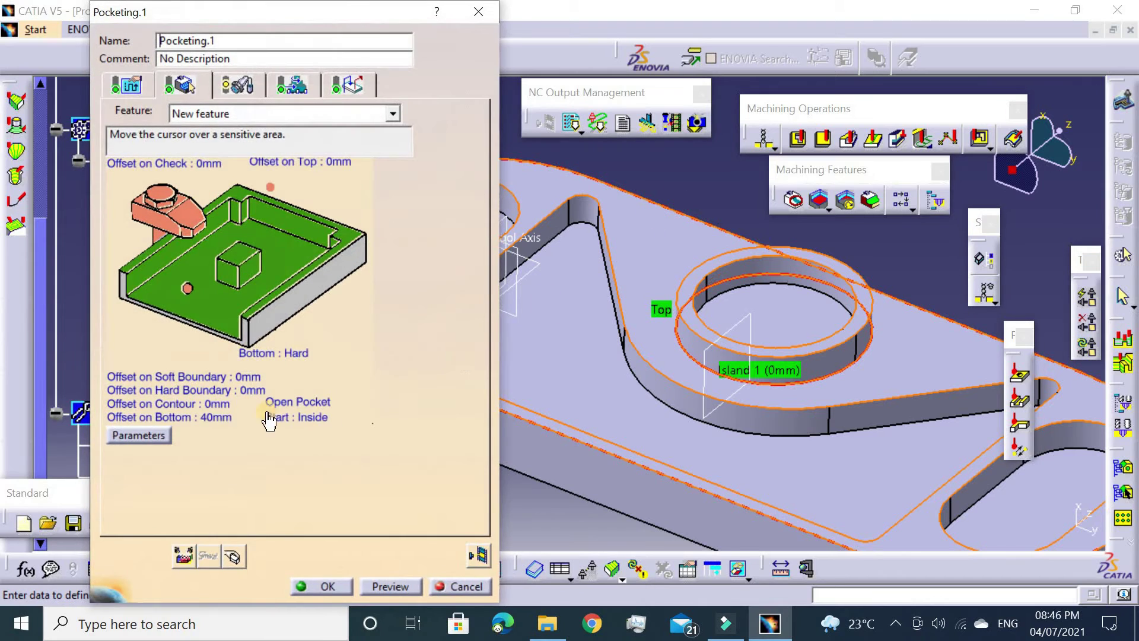
{"action": "double_click", "coordinate": [237, 410]}
{"action": "type", "text": "0mm"}
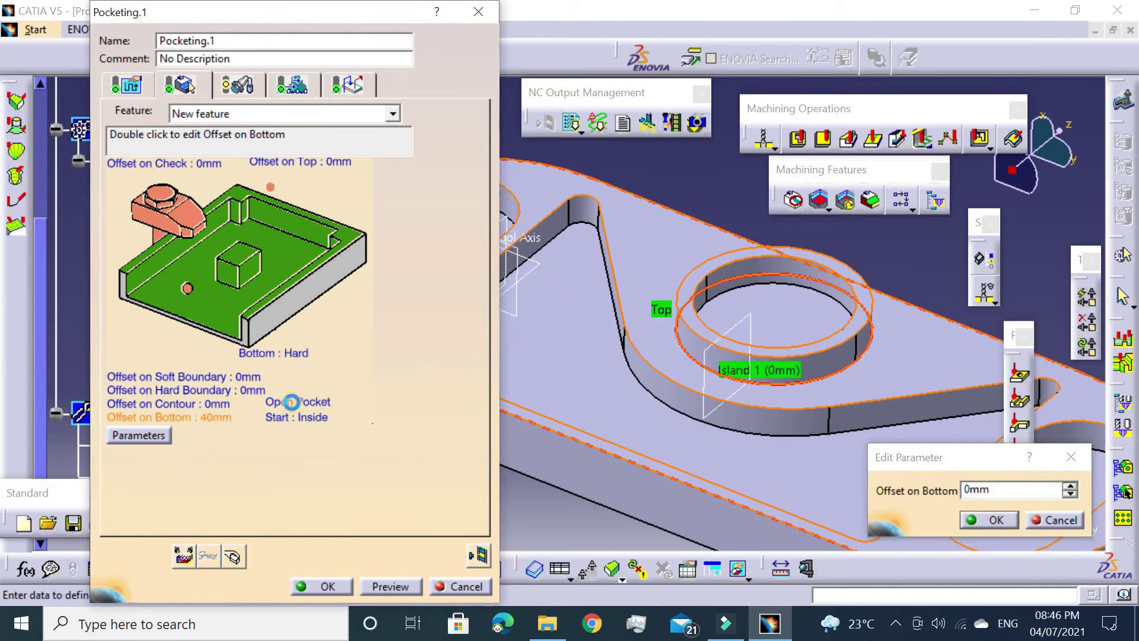
{"action": "key", "text": "Return"}
Step: Review Pocketing.1's radial, axial and high speed milling strategy settings
{"action": "left_click", "coordinate": [126, 85]}
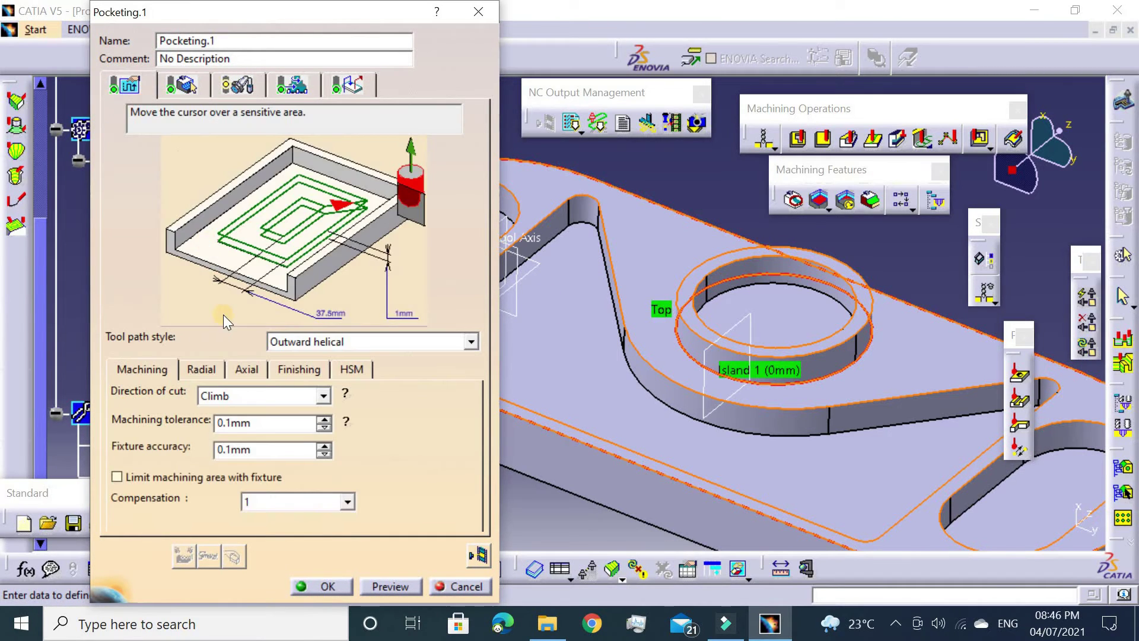
{"action": "left_click", "coordinate": [247, 376]}
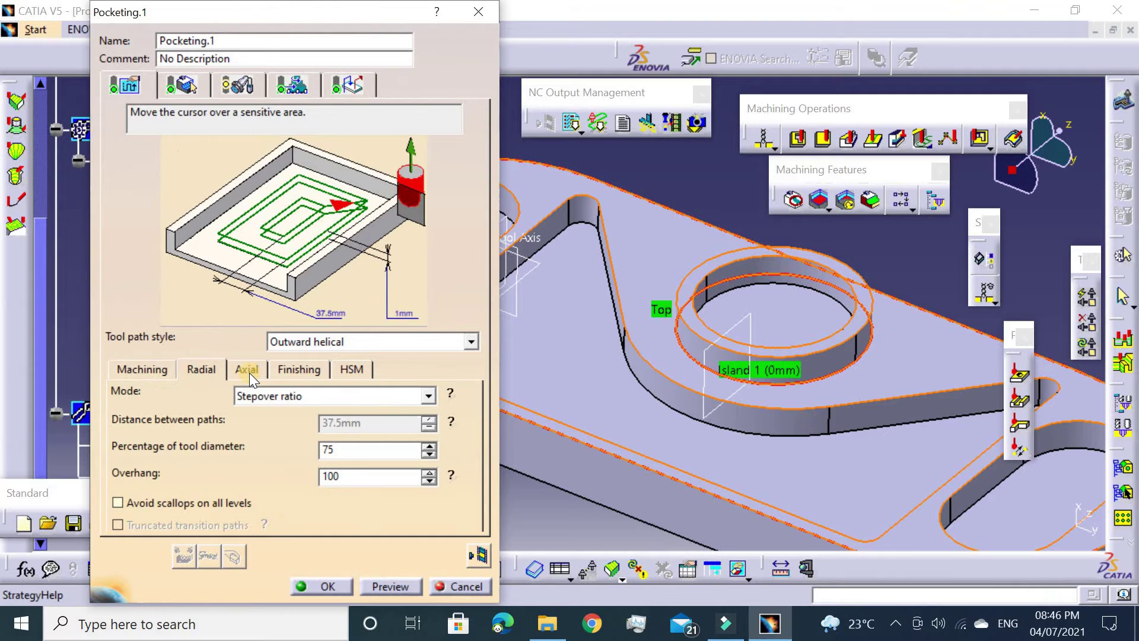
{"action": "left_click", "coordinate": [303, 372]}
{"action": "left_click", "coordinate": [352, 370]}
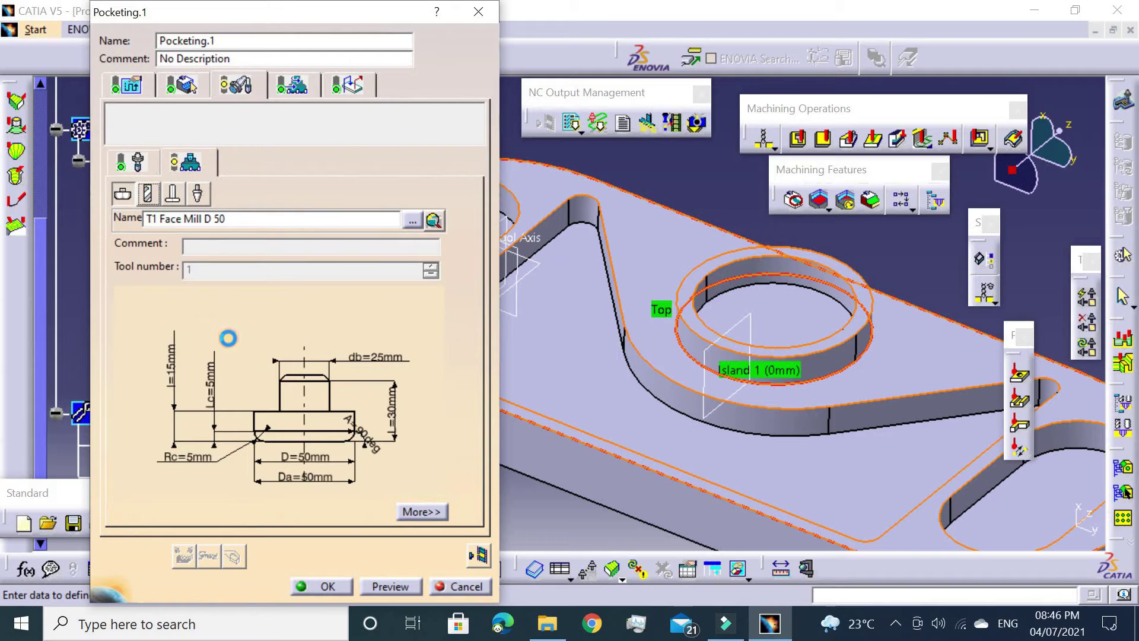
Step: Set the T2 End Mill's corner radius to 0mm and diameter to 6mm
{"action": "double_click", "coordinate": [233, 469]}
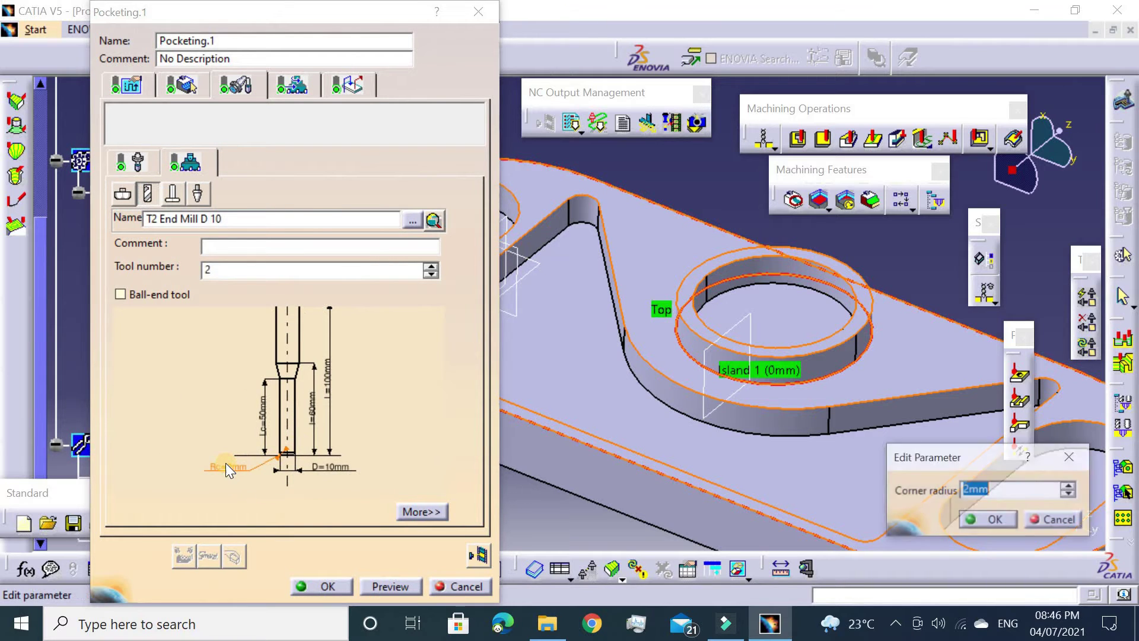
{"action": "type", "text": "0"}
{"action": "key", "text": "Return"}
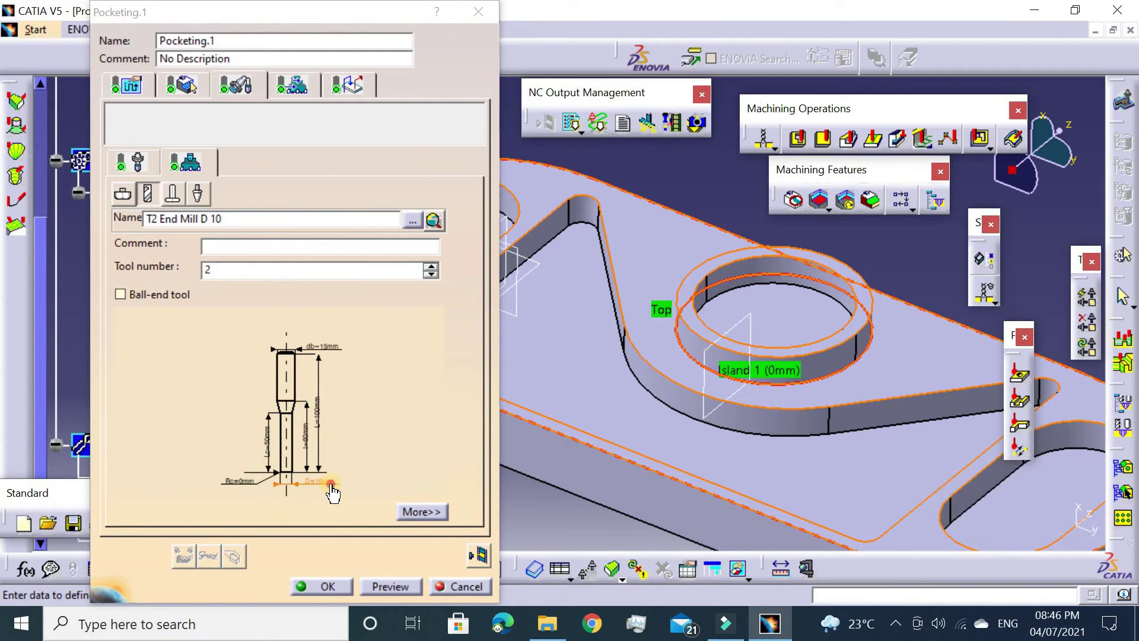
{"action": "double_click", "coordinate": [332, 488]}
{"action": "type", "text": "6"}
{"action": "key", "text": "Return"}
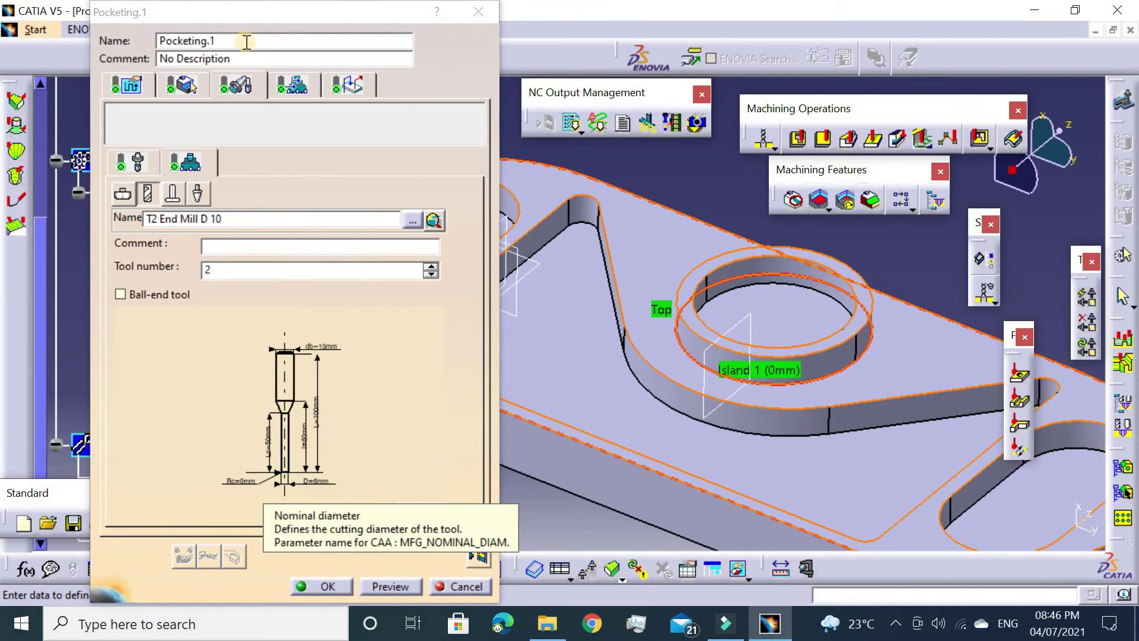
{"action": "left_click", "coordinate": [348, 84]}
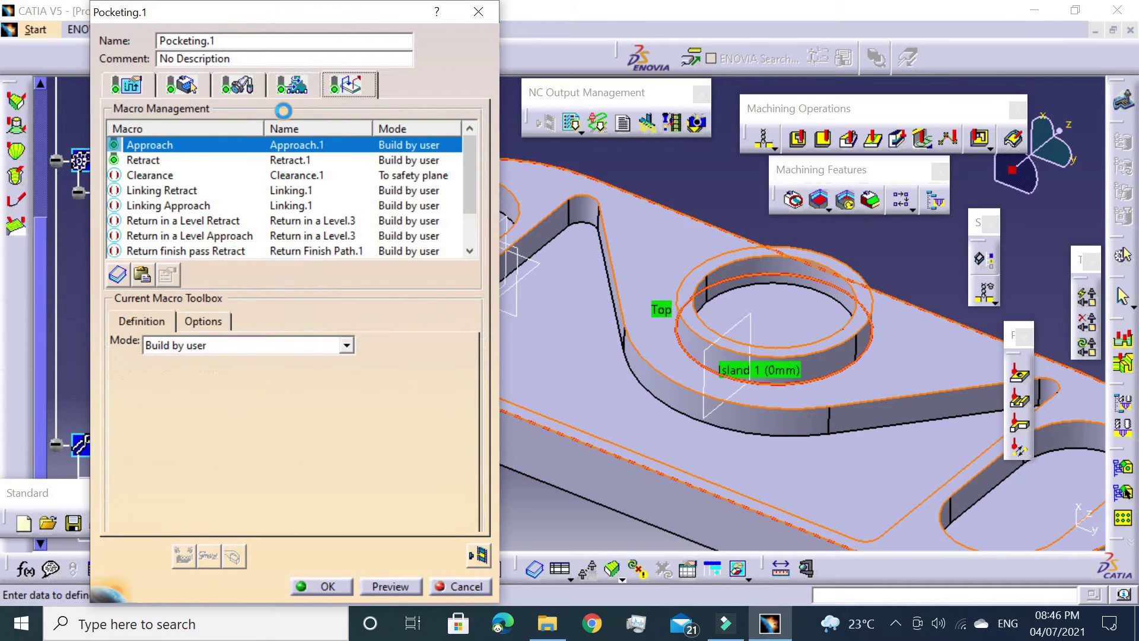
Step: Make Pocketing.1's Approach and Retract macros axial with 50mm distances
{"action": "left_click", "coordinate": [200, 354]}
{"action": "left_click", "coordinate": [172, 399]}
{"action": "double_click", "coordinate": [240, 433]}
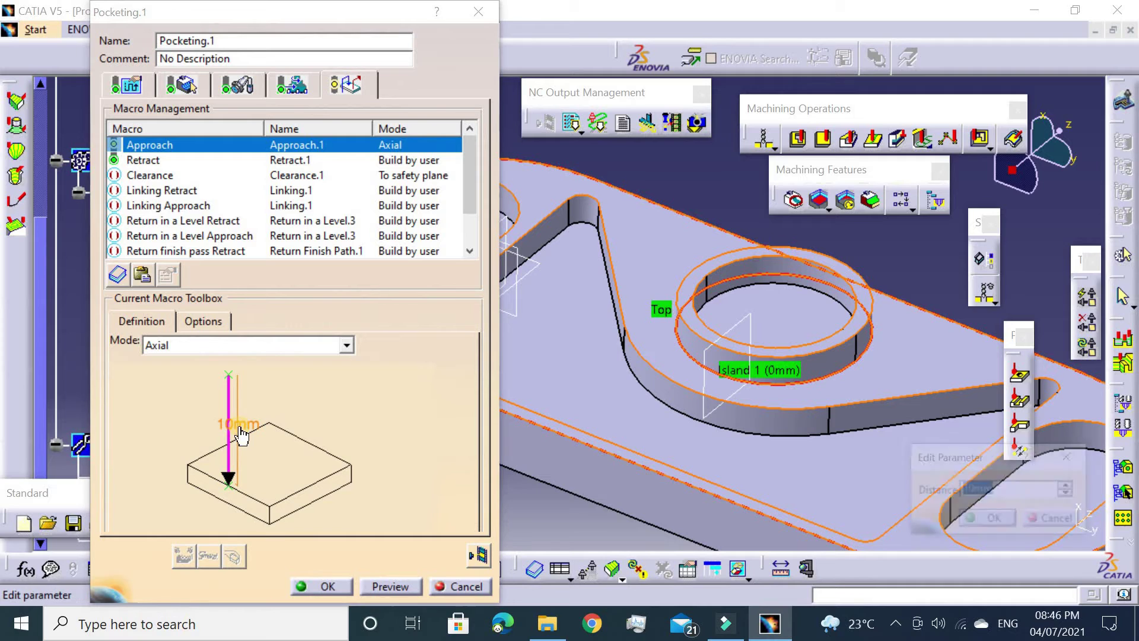
{"action": "type", "text": "50"}
{"action": "key", "text": "Return"}
{"action": "left_click", "coordinate": [178, 160]}
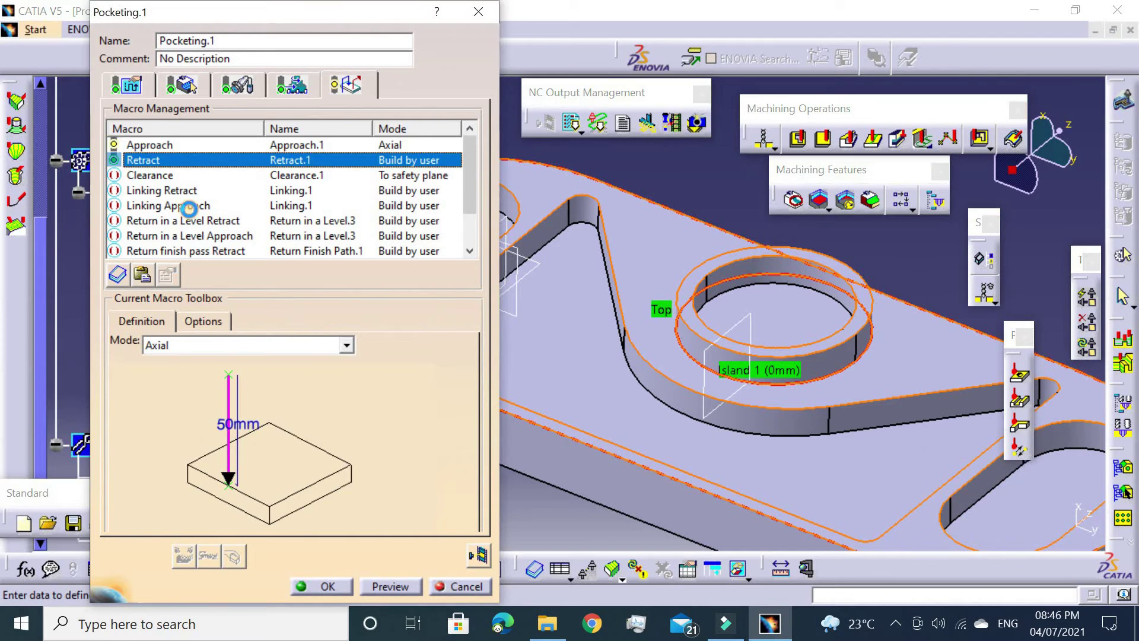
{"action": "left_click", "coordinate": [196, 344]}
{"action": "left_click", "coordinate": [188, 358]}
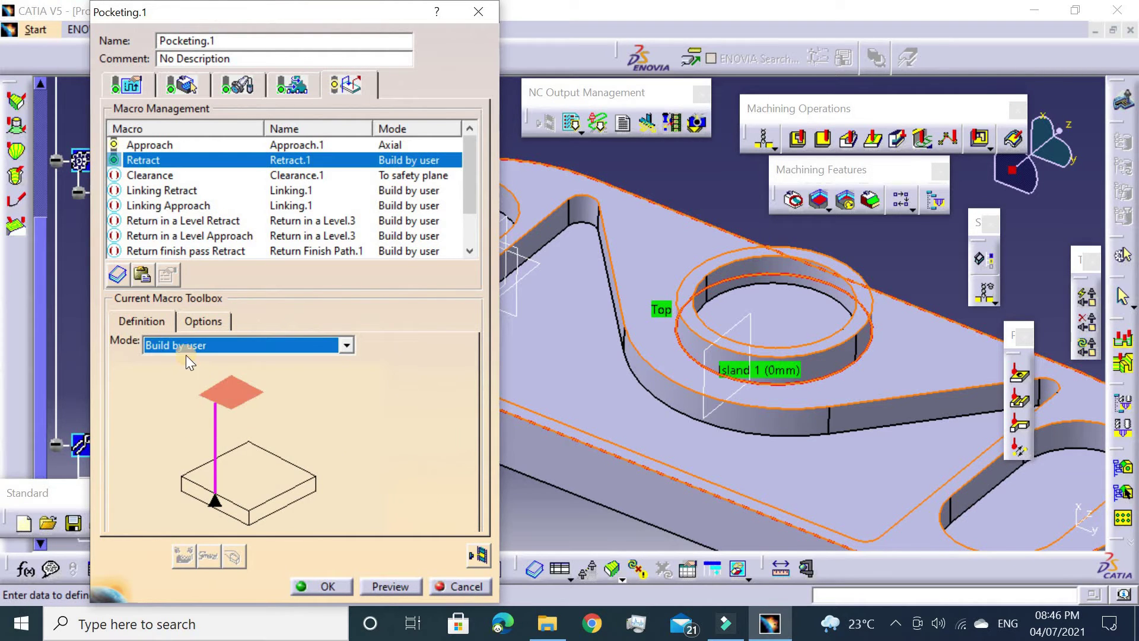
{"action": "left_click", "coordinate": [172, 414]}
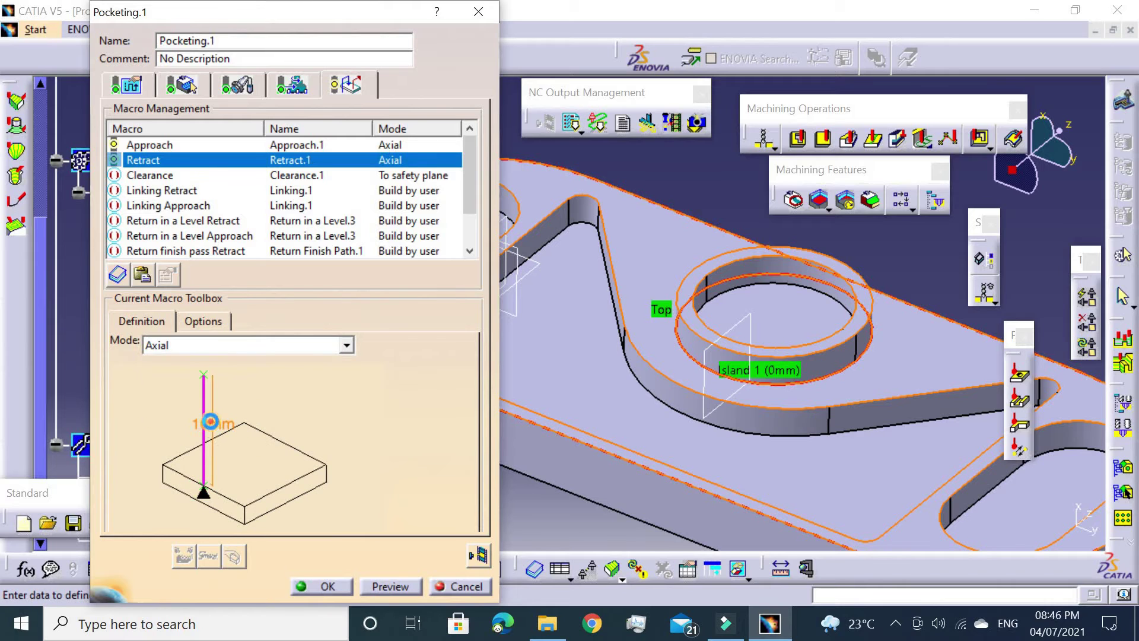
{"action": "double_click", "coordinate": [210, 421]}
{"action": "type", "text": "50mm"}
{"action": "key", "text": "Return"}
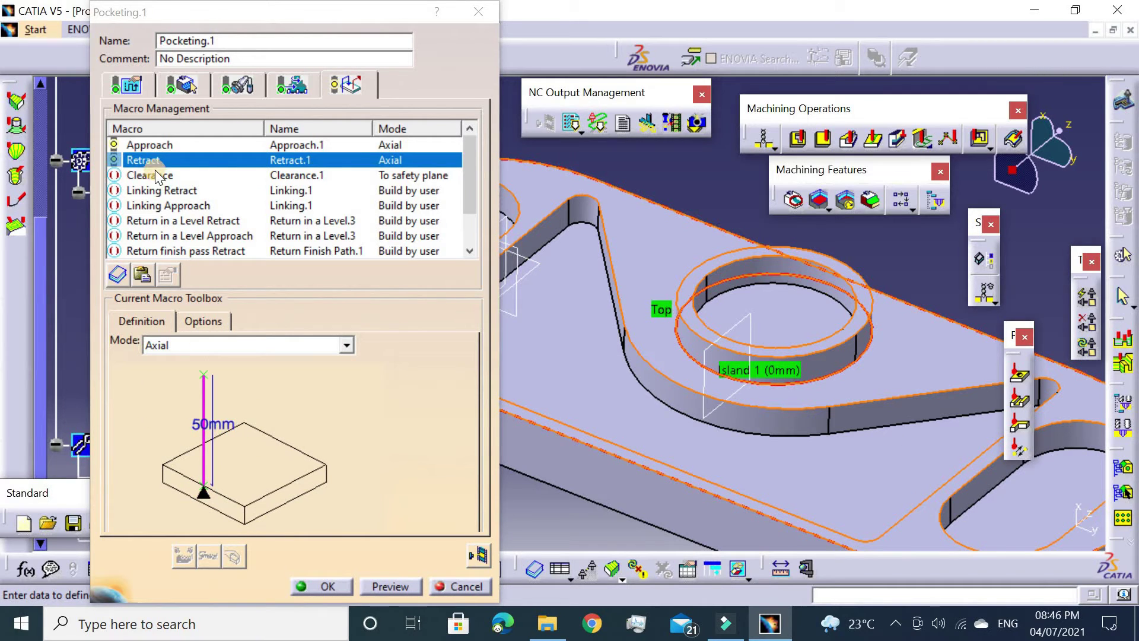
Step: Activate the Linking Retract macro and make it axial at 50mm
{"action": "left_click", "coordinate": [157, 176]}
{"action": "right_click", "coordinate": [155, 172]}
{"action": "left_click", "coordinate": [148, 190]}
{"action": "right_click", "coordinate": [170, 190]}
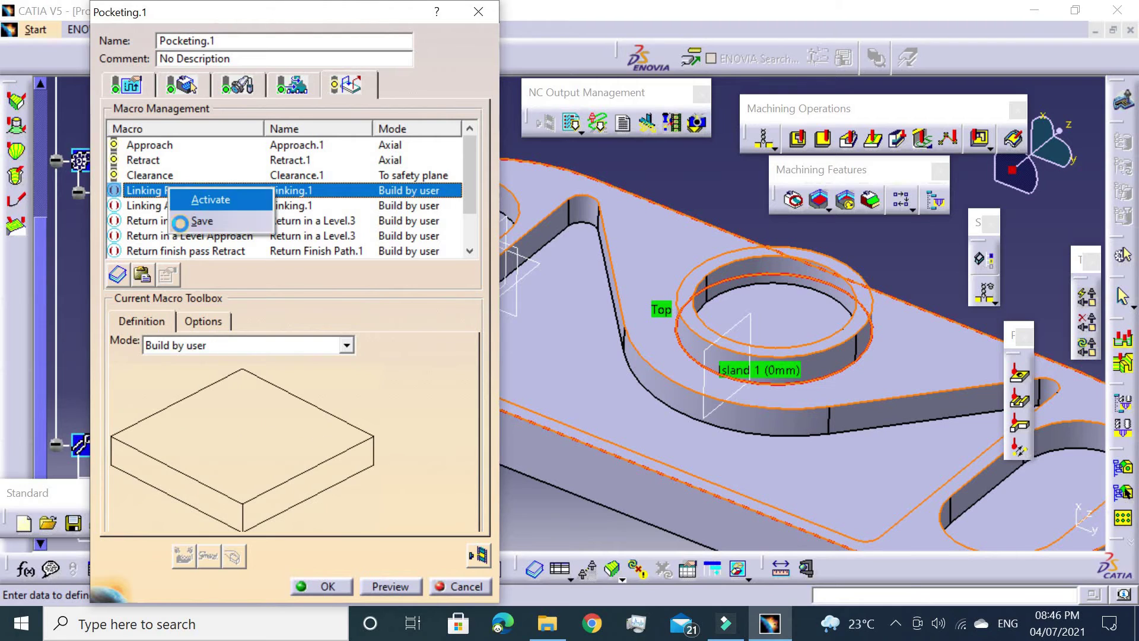
{"action": "left_click", "coordinate": [202, 200]}
{"action": "left_click", "coordinate": [178, 345]}
{"action": "left_click", "coordinate": [175, 420]}
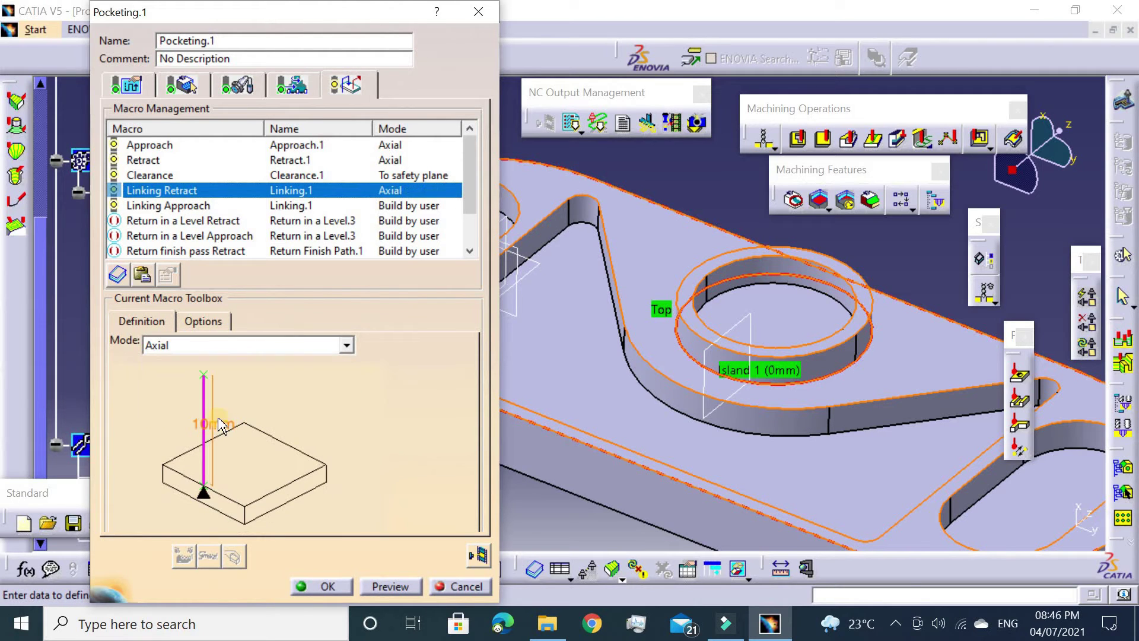
{"action": "double_click", "coordinate": [219, 424]}
{"action": "type", "text": "50mm"}
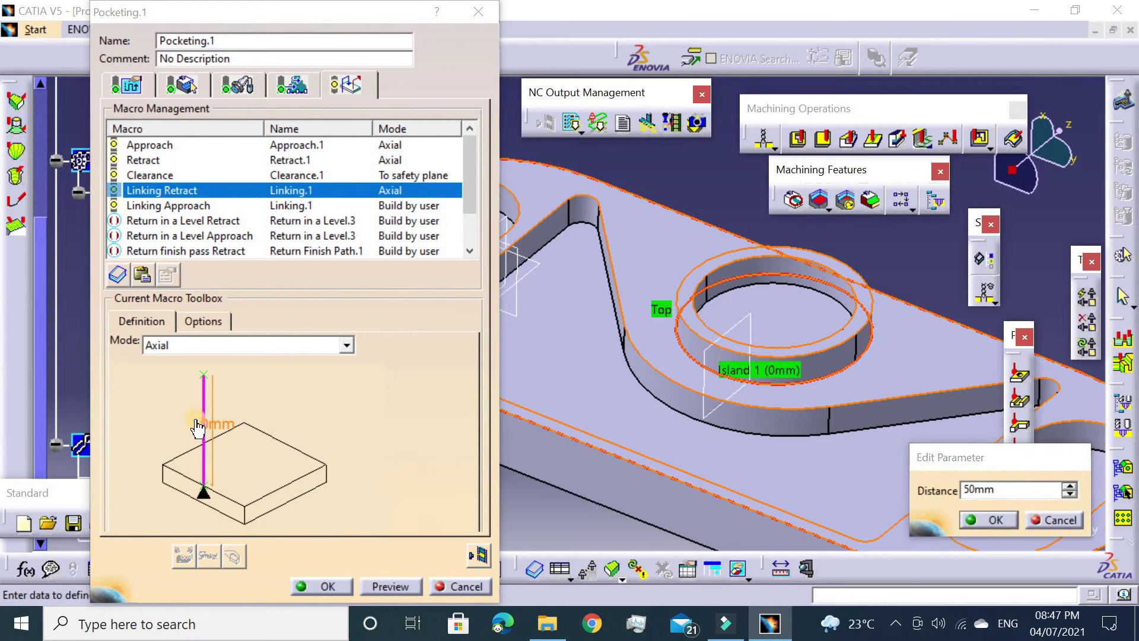
{"action": "key", "text": "Return"}
Step: Make the Linking Approach macro axial at 50mm
{"action": "left_click", "coordinate": [162, 204]}
{"action": "left_click", "coordinate": [178, 345]}
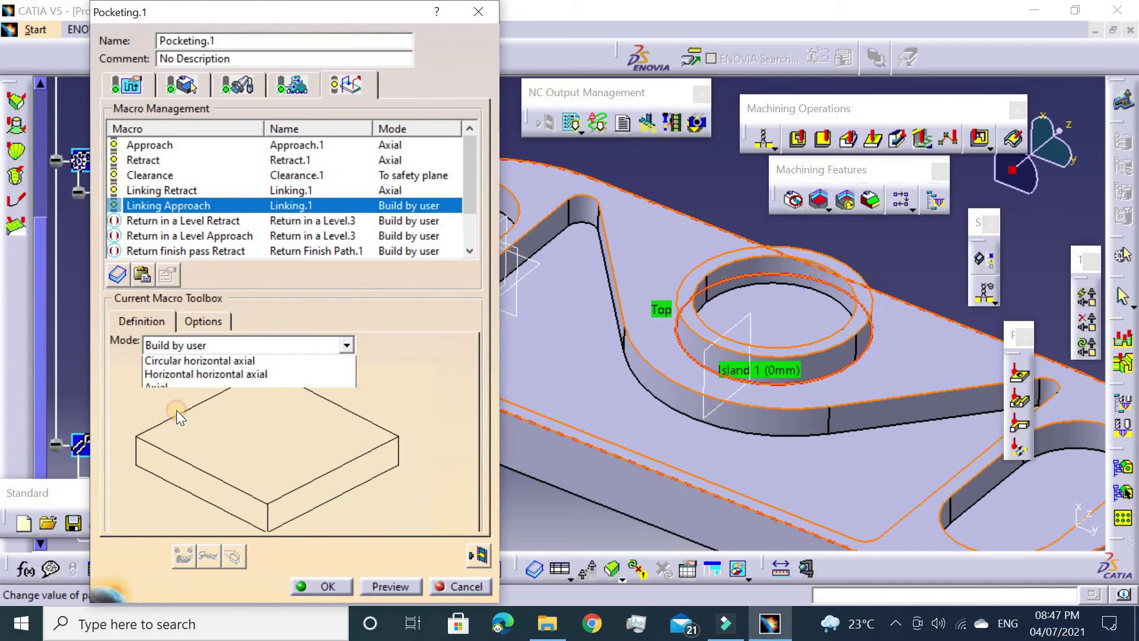
{"action": "left_click", "coordinate": [220, 415]}
{"action": "double_click", "coordinate": [240, 423]}
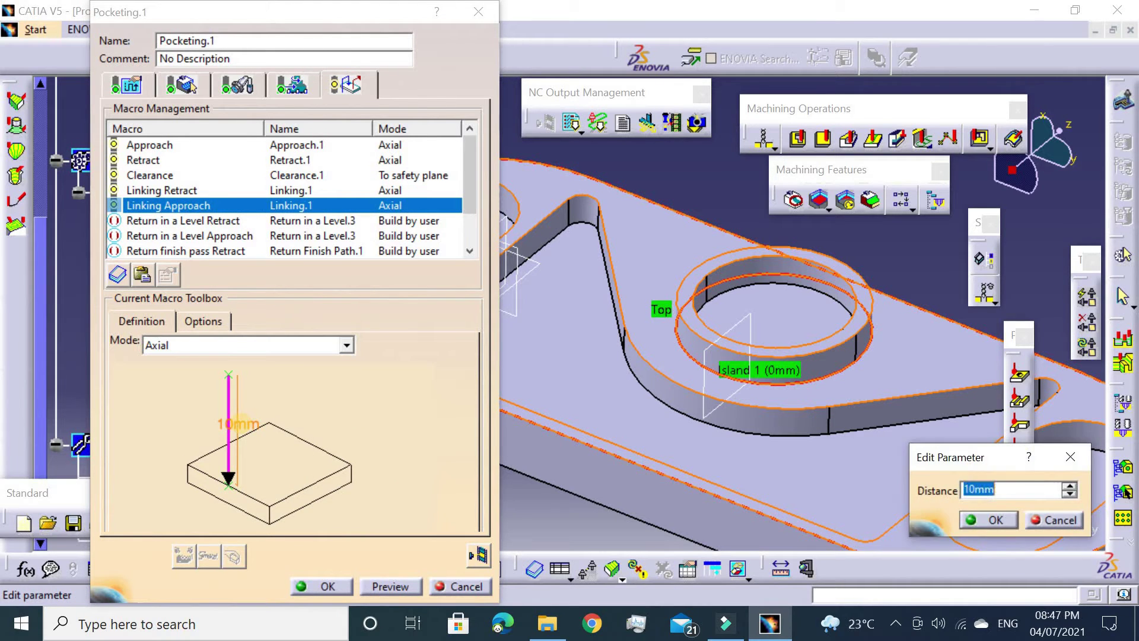
{"action": "type", "text": "50"}
{"action": "key", "text": "Return"}
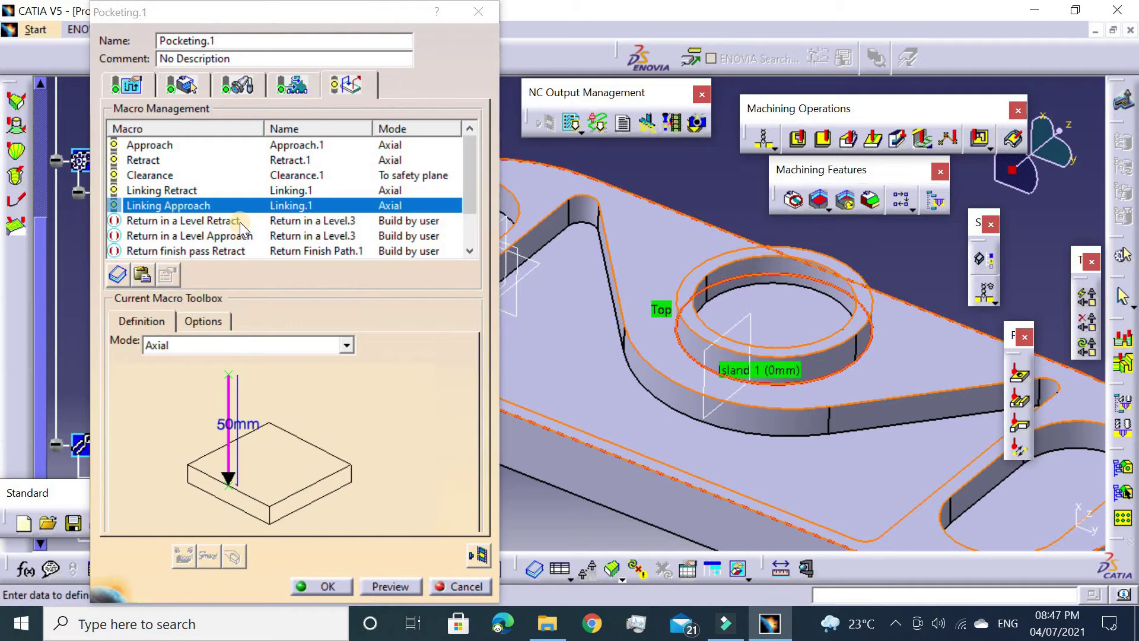
Step: Make the Return in a Level Retract macro axial at 50mm
{"action": "right_click", "coordinate": [241, 224]}
{"action": "left_click", "coordinate": [200, 344]}
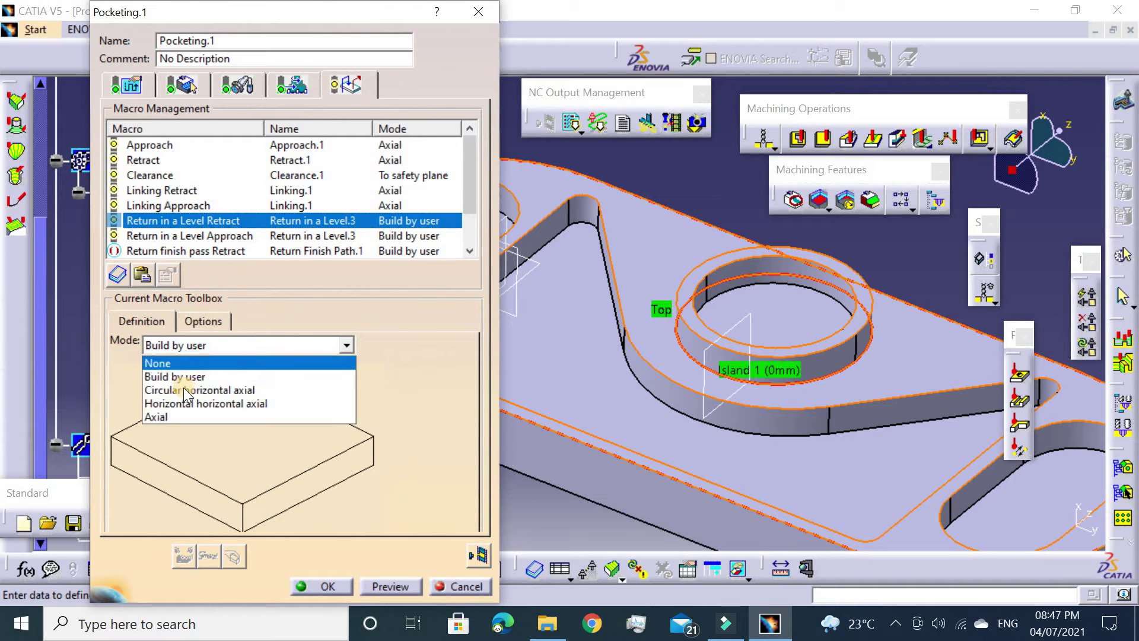
{"action": "left_click", "coordinate": [178, 415]}
{"action": "double_click", "coordinate": [230, 422]}
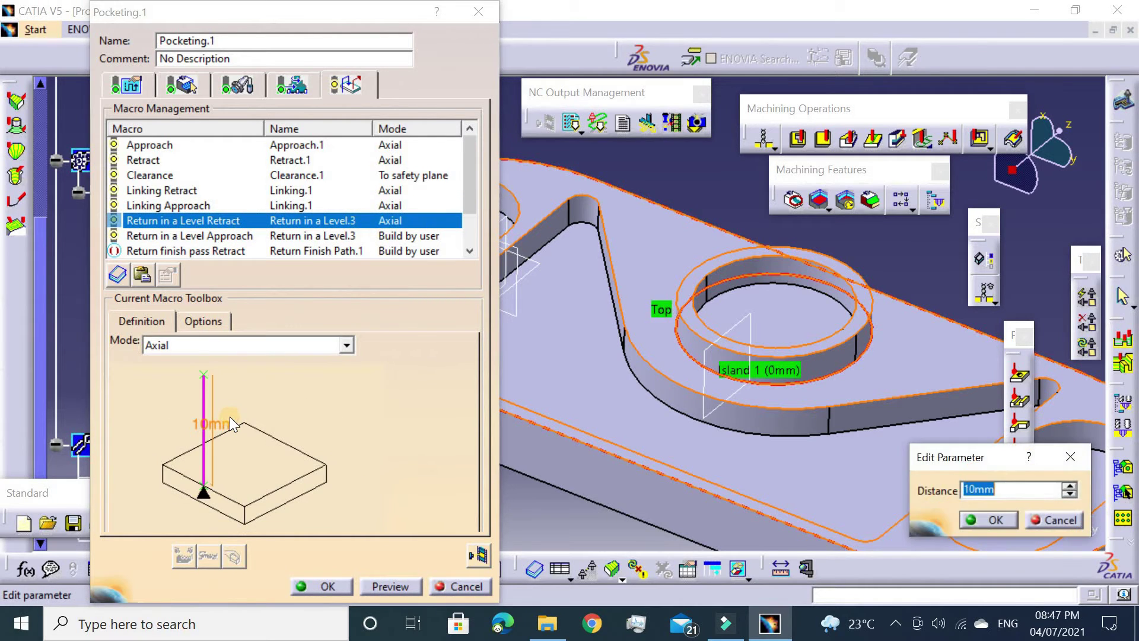
{"action": "type", "text": "0"}
{"action": "key", "text": "Return"}
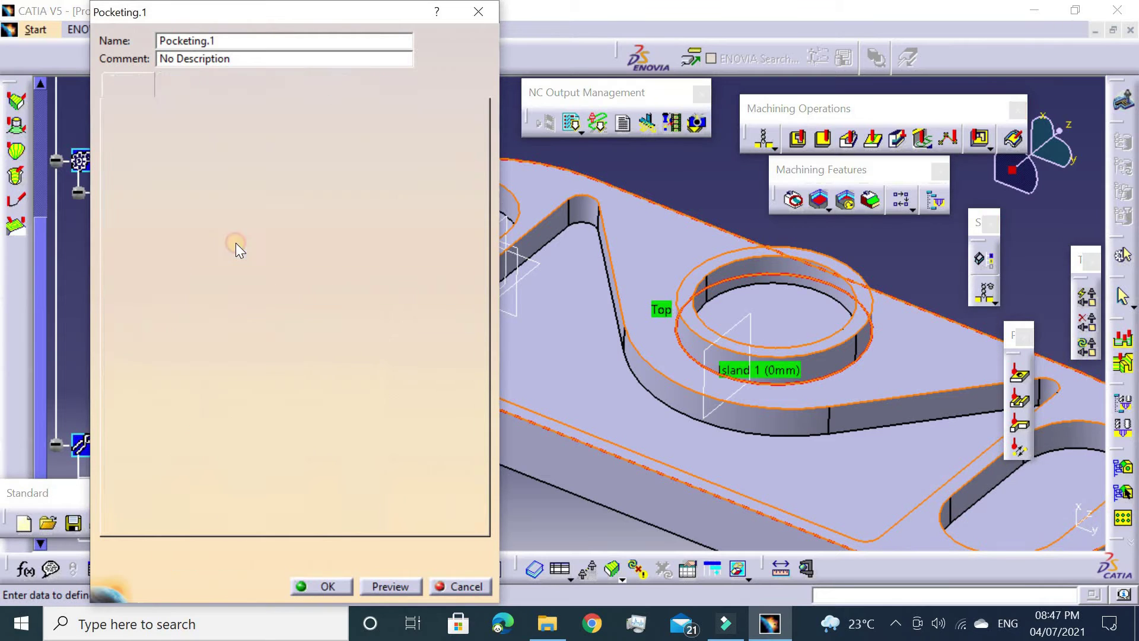
Step: Make the Return in a Level Approach macro axial with a 50mm distance
{"action": "left_click", "coordinate": [225, 236]}
{"action": "left_click", "coordinate": [232, 344]}
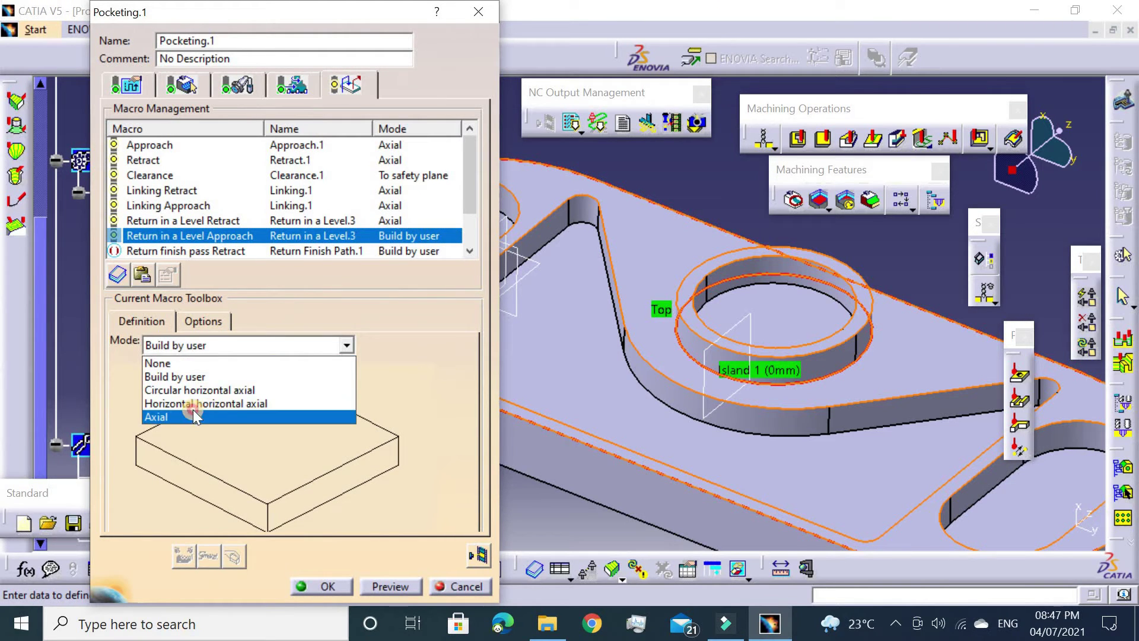
{"action": "left_click", "coordinate": [175, 415]}
{"action": "double_click", "coordinate": [239, 425]}
{"action": "type", "text": "5"}
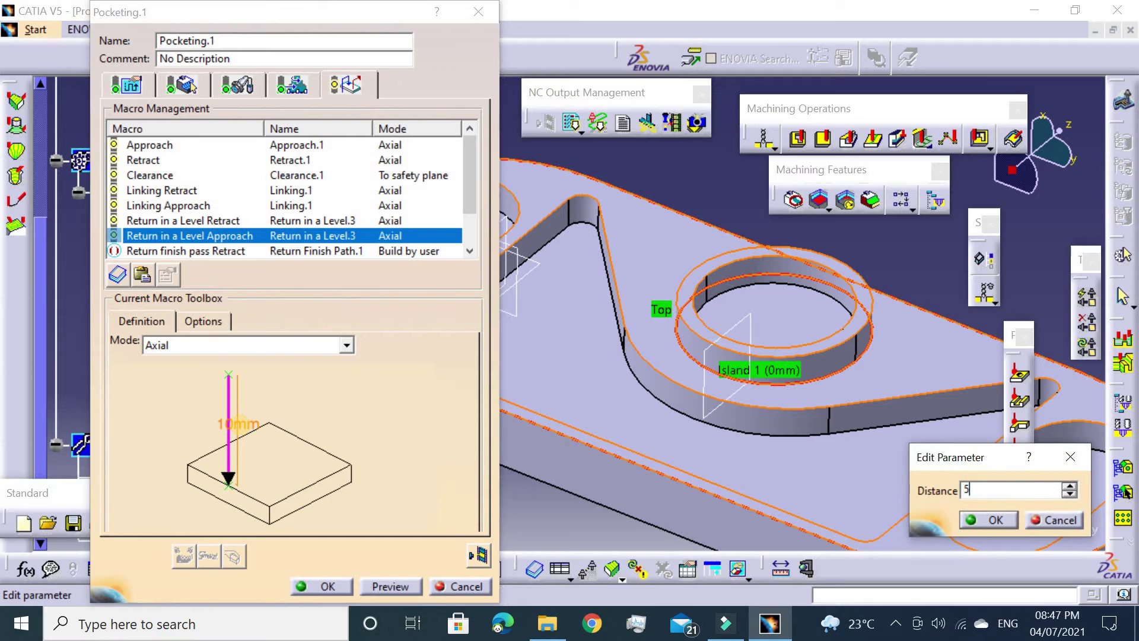
{"action": "type", "text": "0mm"}
{"action": "key", "text": "Return"}
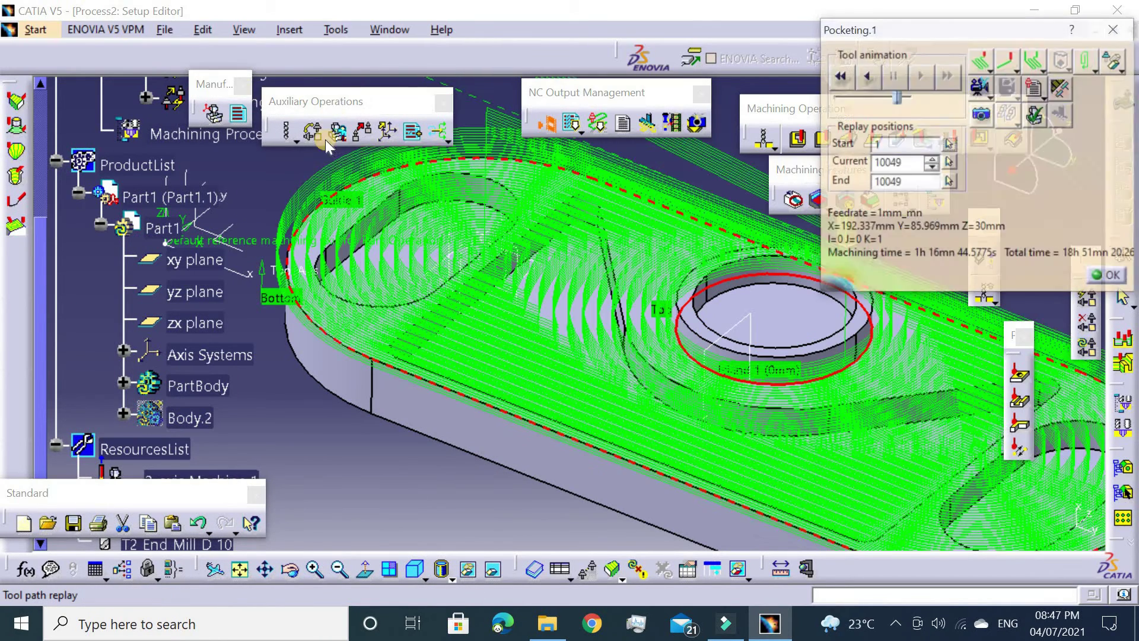
Step: Inspect Pocketing.1's tool path replay from several angles, then close it
{"action": "mouse_move", "coordinate": [451, 166]}
{"action": "middle_mouse_down"}
{"action": "mouse_move", "coordinate": [424, 330]}
{"action": "mouse_move", "coordinate": [442, 303]}
{"action": "middle_mouse_up"}
{"action": "middle_click_drag", "start_coordinate": [710, 405], "coordinate": [682, 356]}
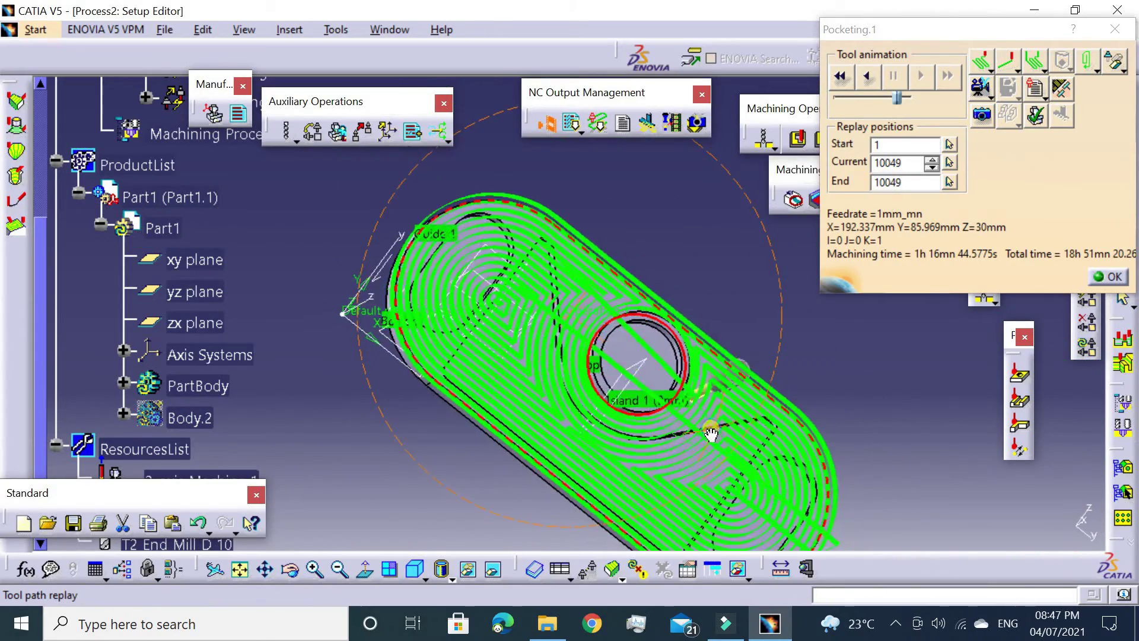
{"action": "left_click", "coordinate": [1117, 276]}
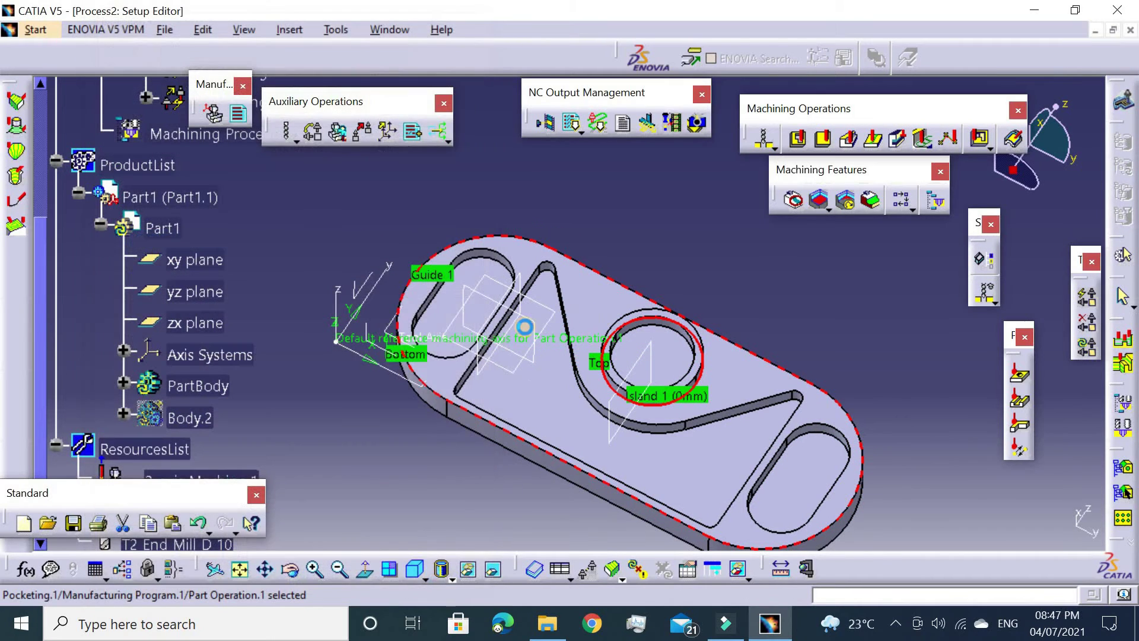
{"action": "middle_click_drag", "start_coordinate": [585, 304], "coordinate": [736, 166]}
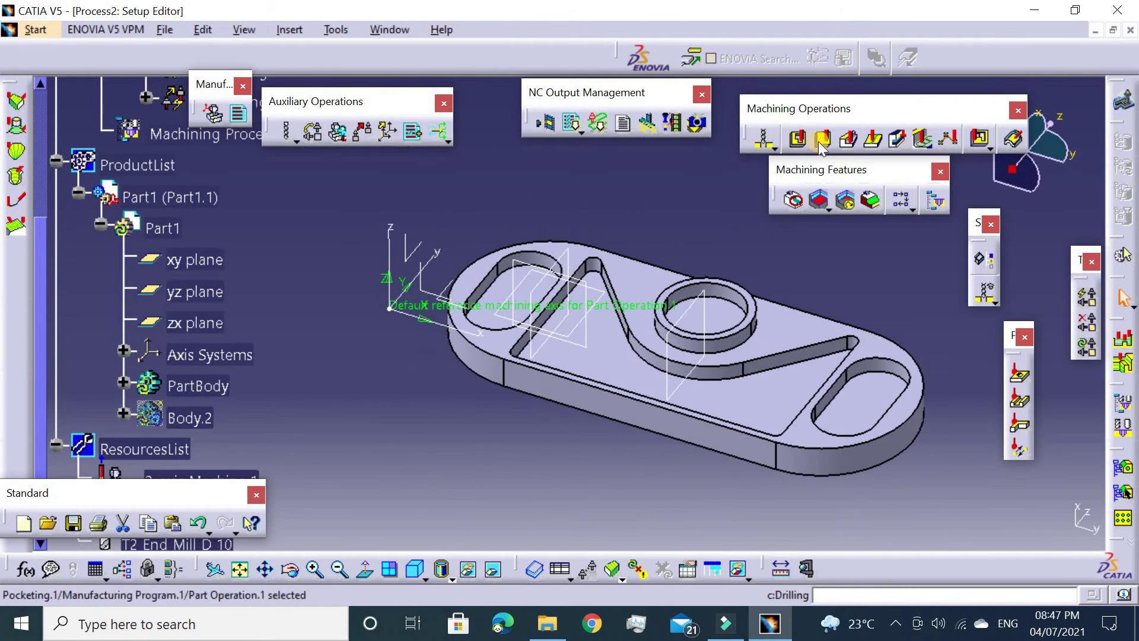
Step: Cancel the unwanted Facing operation and select Tool Change.2 as the insertion point
{"action": "left_click", "coordinate": [804, 139]}
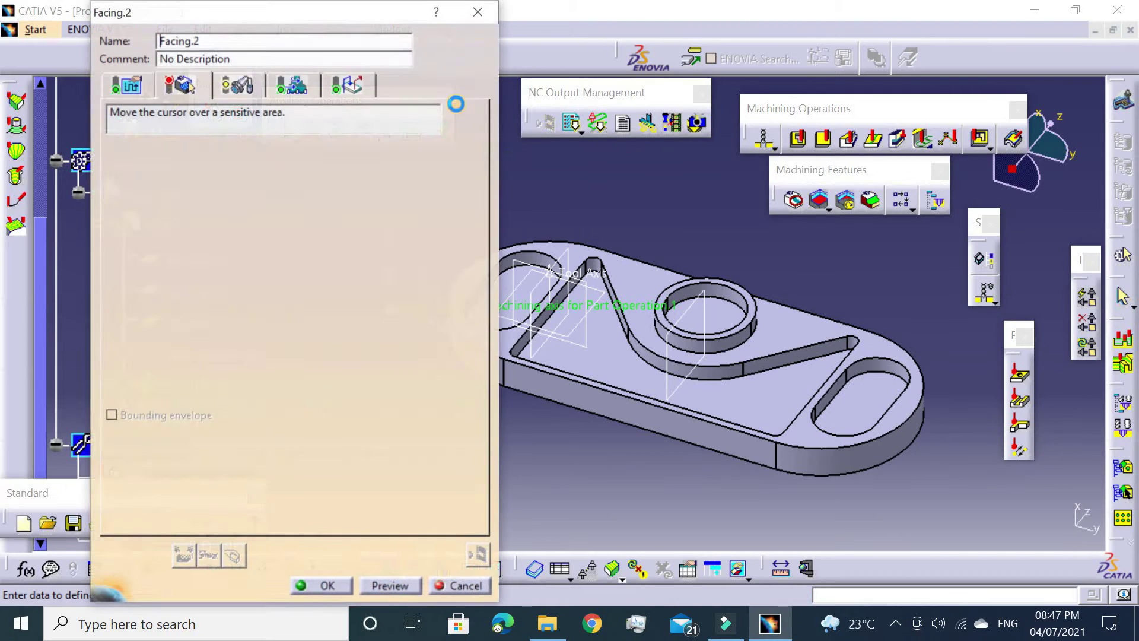
{"action": "left_click", "coordinate": [483, 19]}
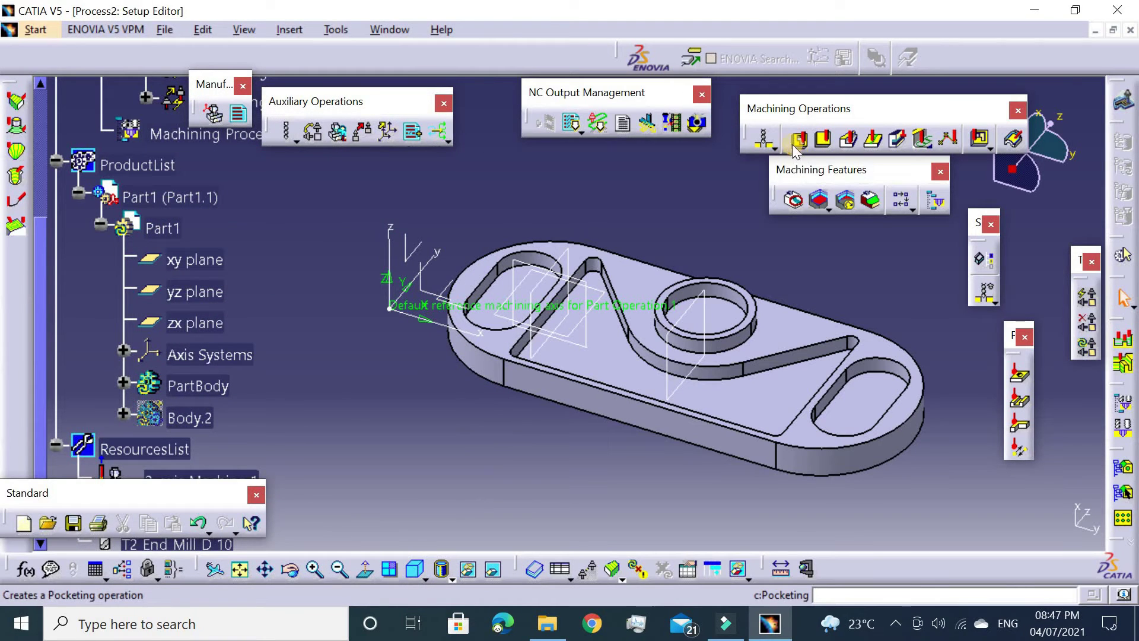
{"action": "left_click", "coordinate": [159, 134]}
{"action": "scroll", "coordinate": [158, 178], "scroll_direction": "up", "scroll_amount": 3}
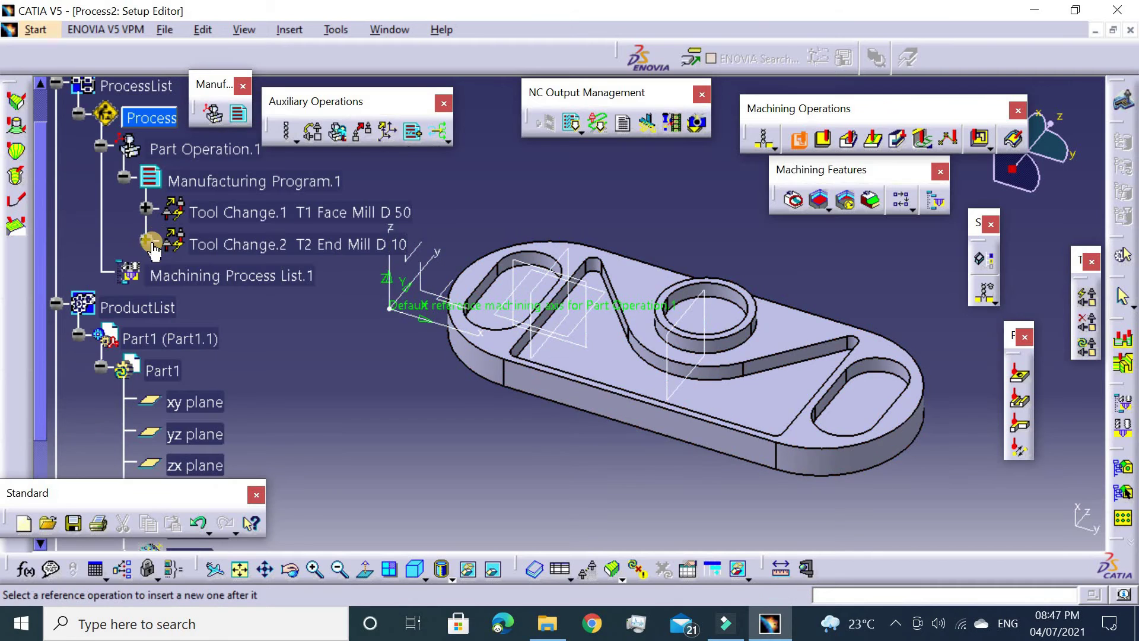
{"action": "left_click", "coordinate": [149, 244]}
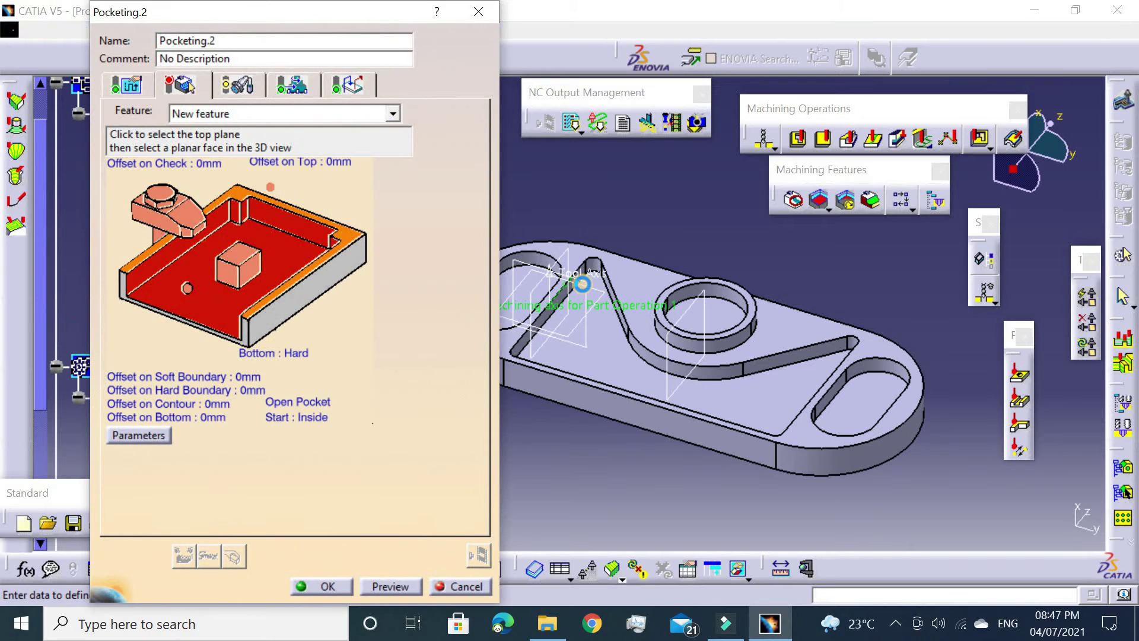
Step: Define Pocketing.2 from the ring's top face to its inner floor and replay the toolpath
{"action": "left_click", "coordinate": [202, 202]}
{"action": "middle_click_drag", "start_coordinate": [670, 297], "coordinate": [795, 292], "text": "ctrl"}
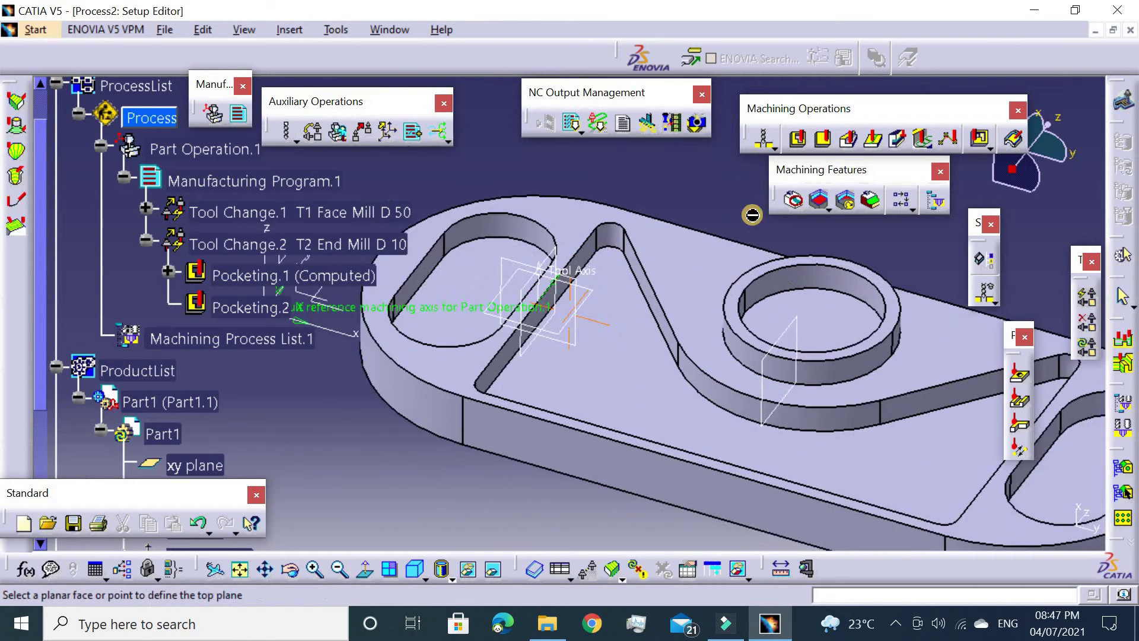
{"action": "left_click", "coordinate": [782, 290]}
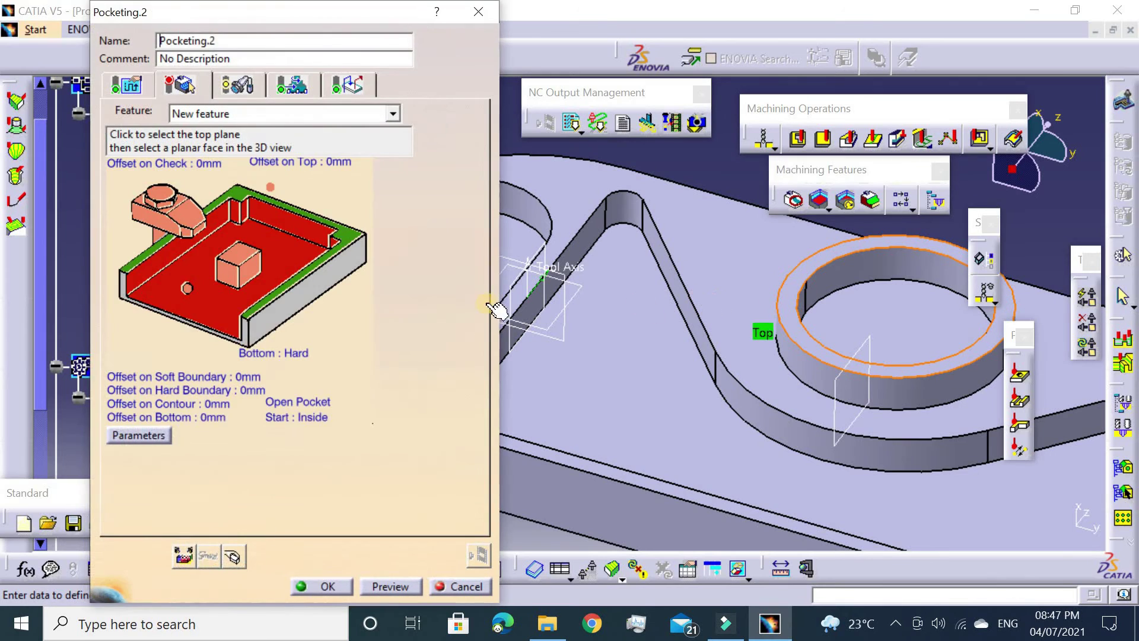
{"action": "left_click", "coordinate": [222, 312]}
{"action": "left_click", "coordinate": [860, 315]}
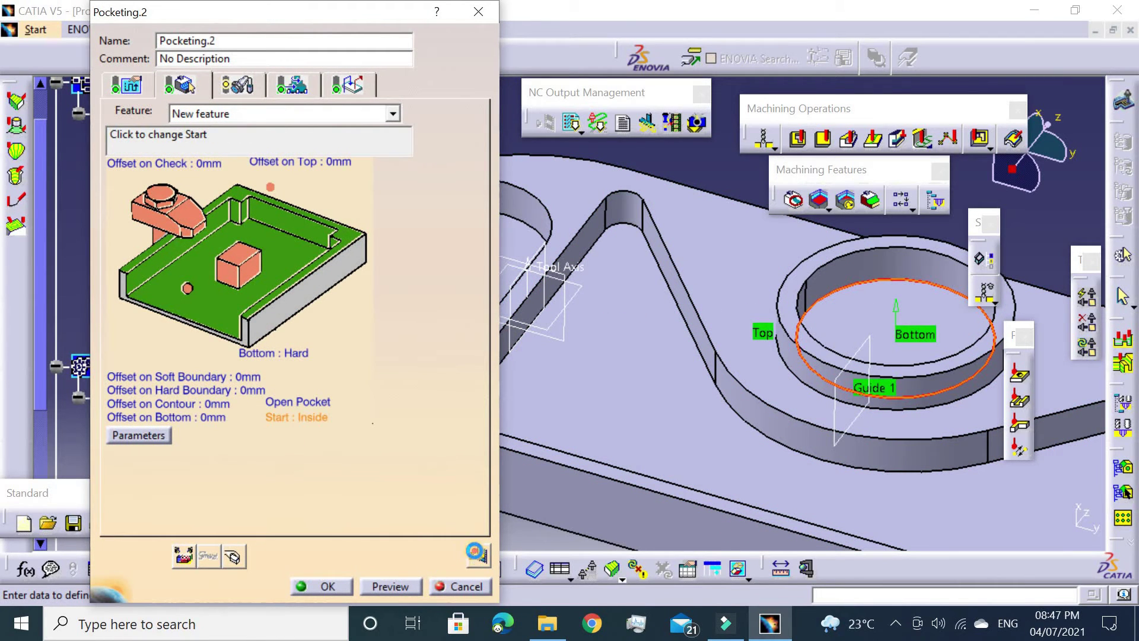
{"action": "left_click", "coordinate": [476, 553]}
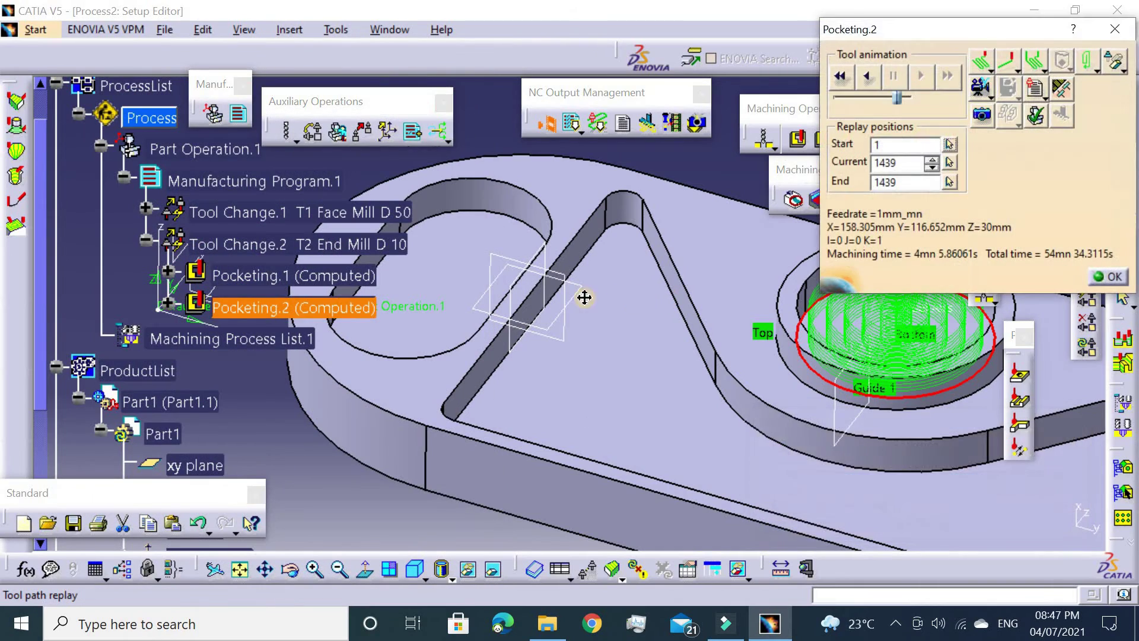
{"action": "middle_click_drag", "start_coordinate": [584, 297], "coordinate": [357, 267]}
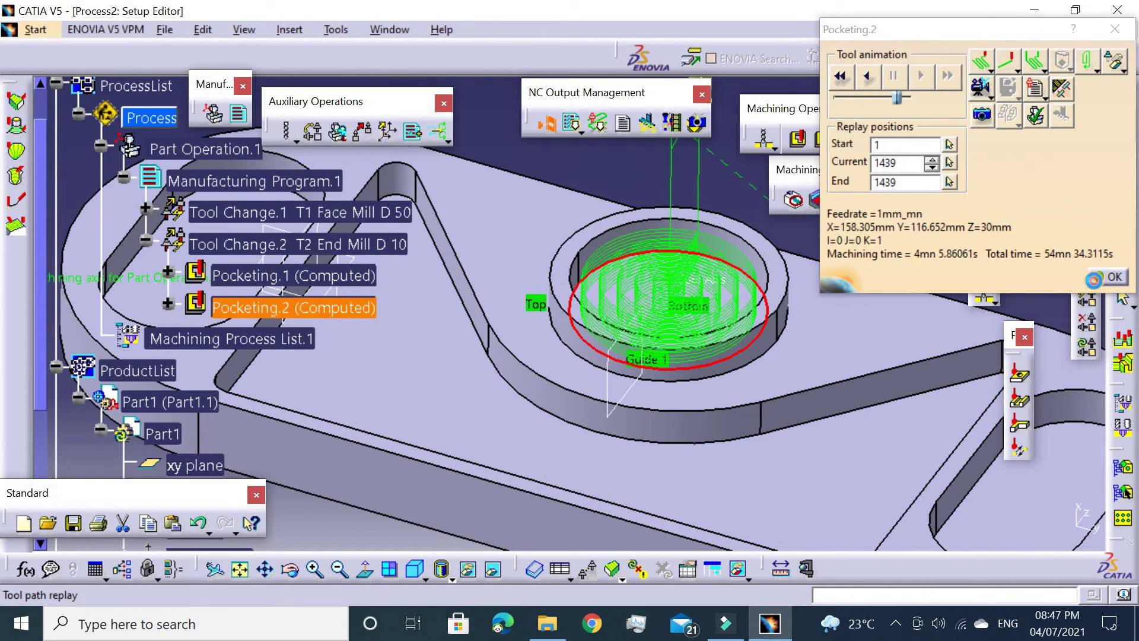
{"action": "left_click", "coordinate": [1109, 278]}
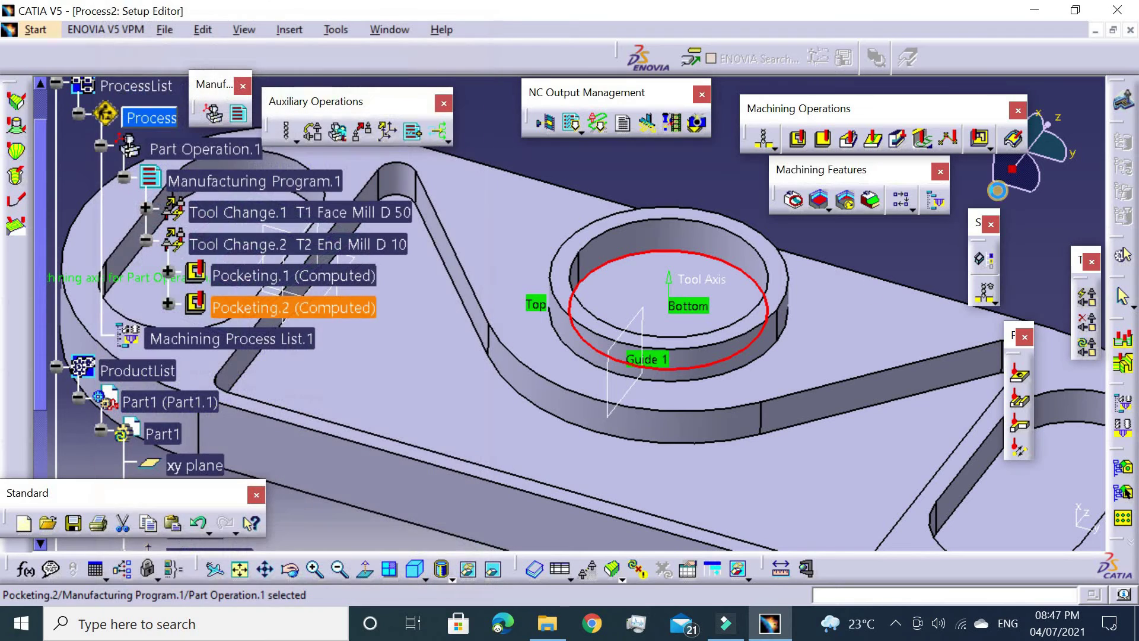
Step: Create Pocketing.3 from the part top face to the rounded slot floor, replay and accept it
{"action": "left_click", "coordinate": [795, 138]}
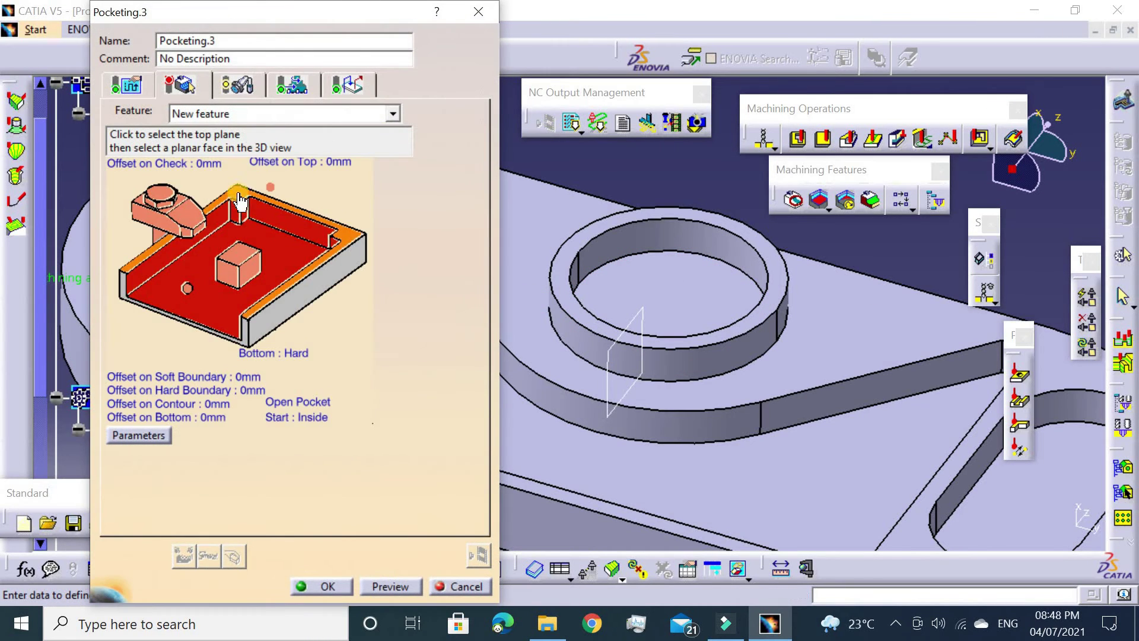
{"action": "left_click", "coordinate": [237, 202]}
{"action": "left_click", "coordinate": [466, 243]}
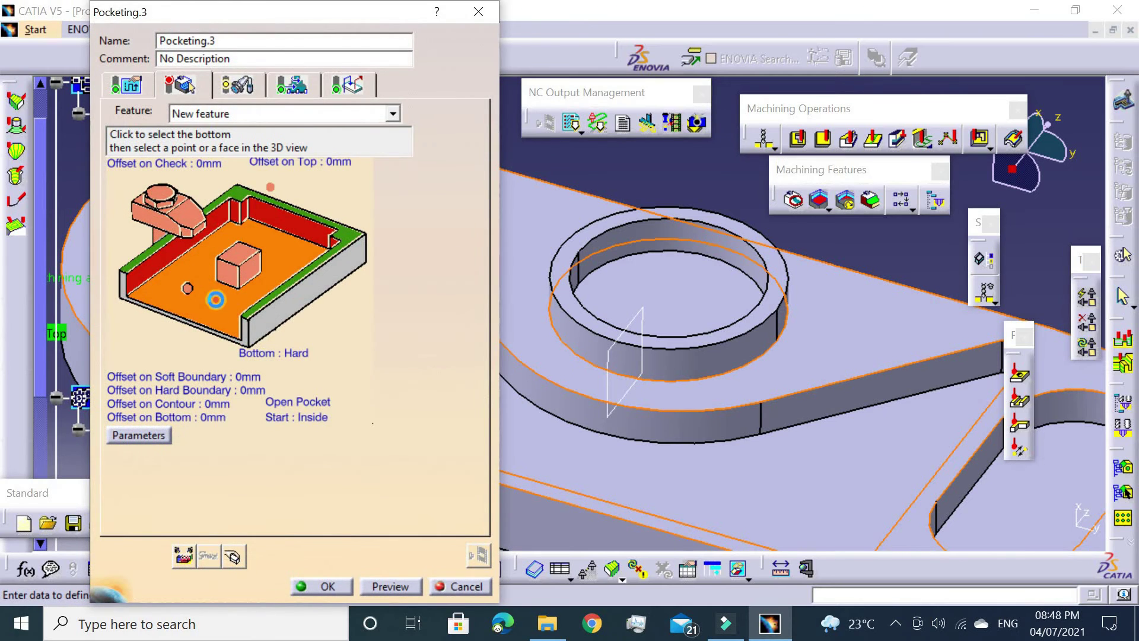
{"action": "left_click", "coordinate": [215, 300]}
{"action": "left_click", "coordinate": [379, 396]}
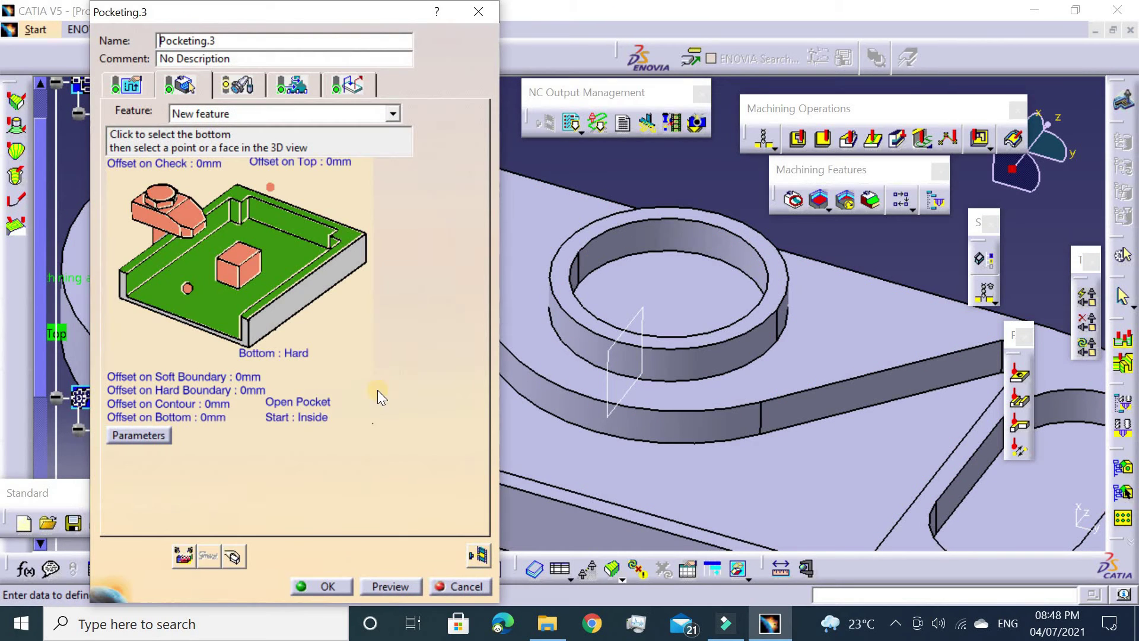
{"action": "left_click", "coordinate": [477, 556]}
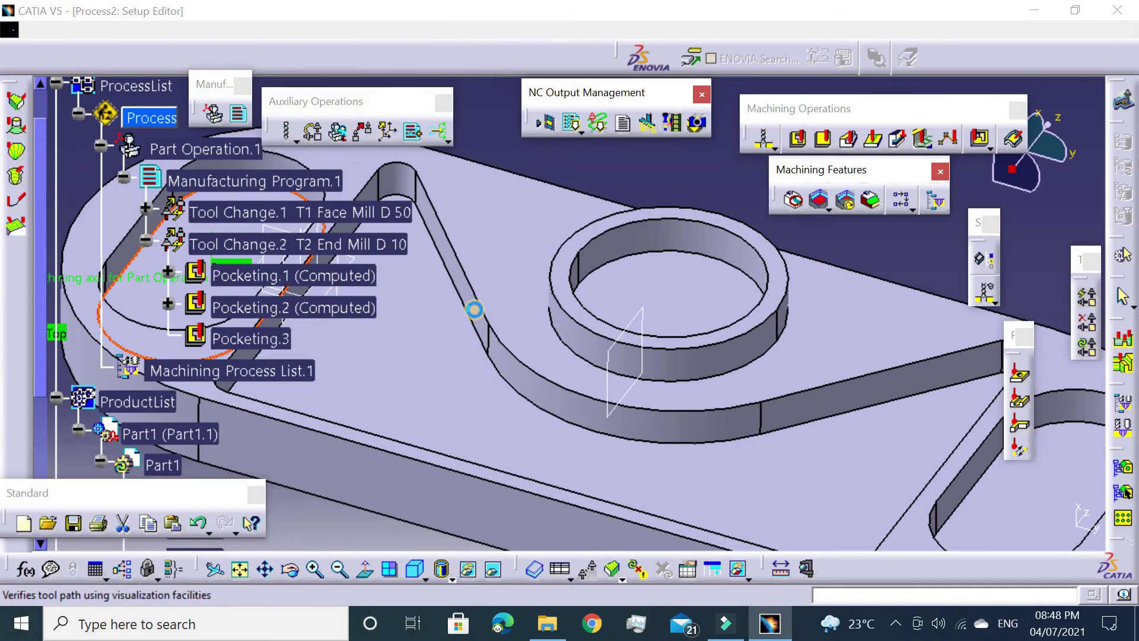
{"action": "middle_click_drag", "start_coordinate": [519, 316], "coordinate": [745, 319]}
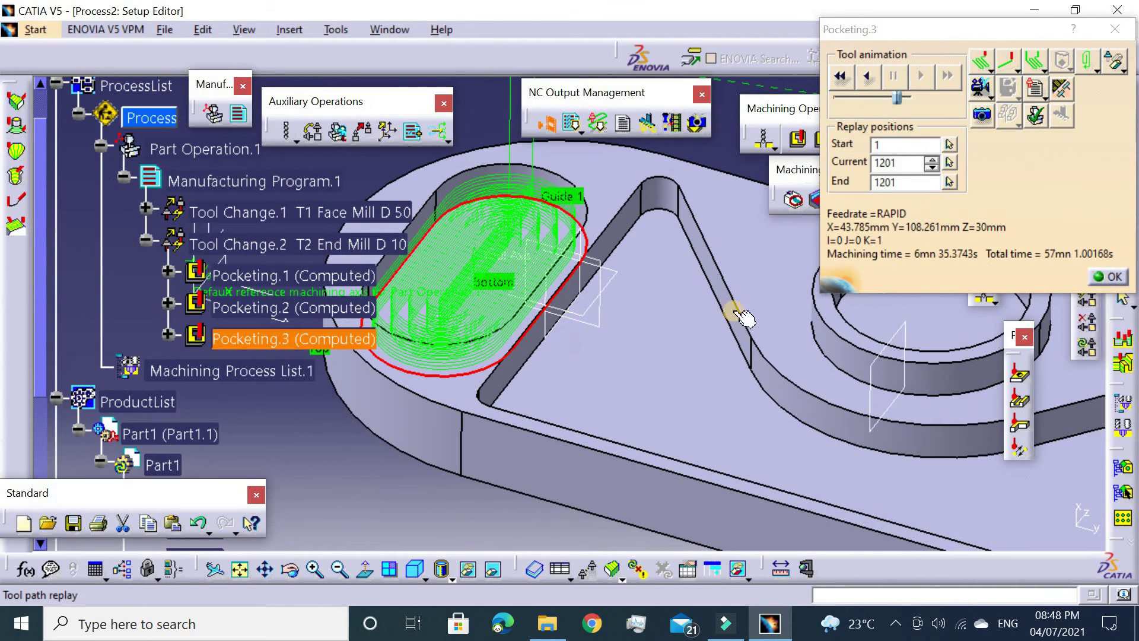
{"action": "left_click", "coordinate": [1104, 275]}
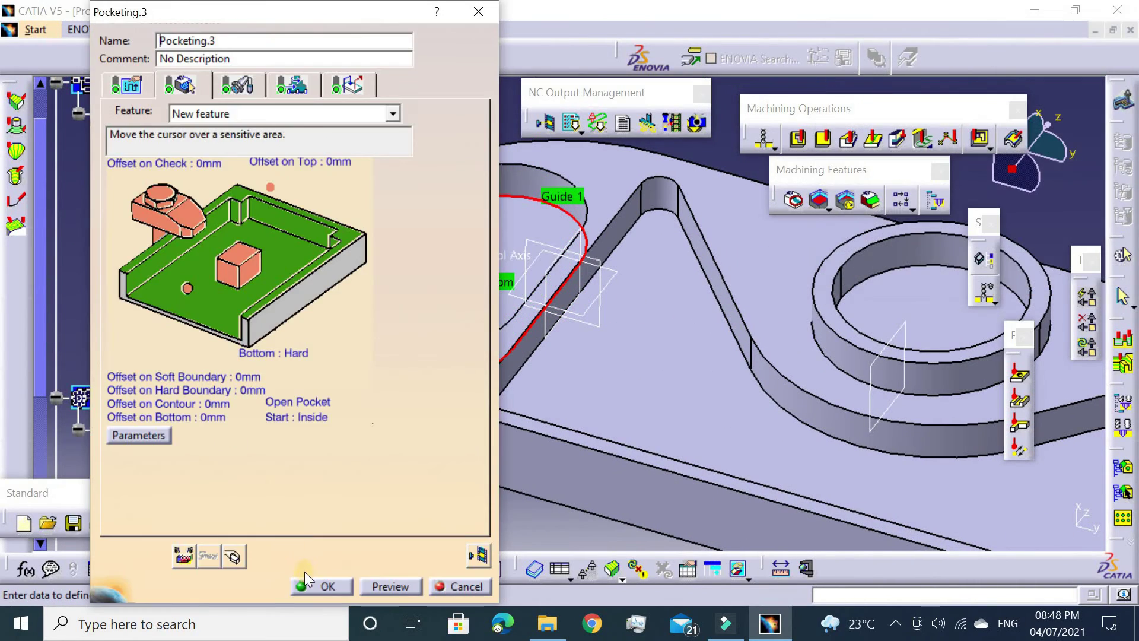
{"action": "left_click", "coordinate": [313, 583]}
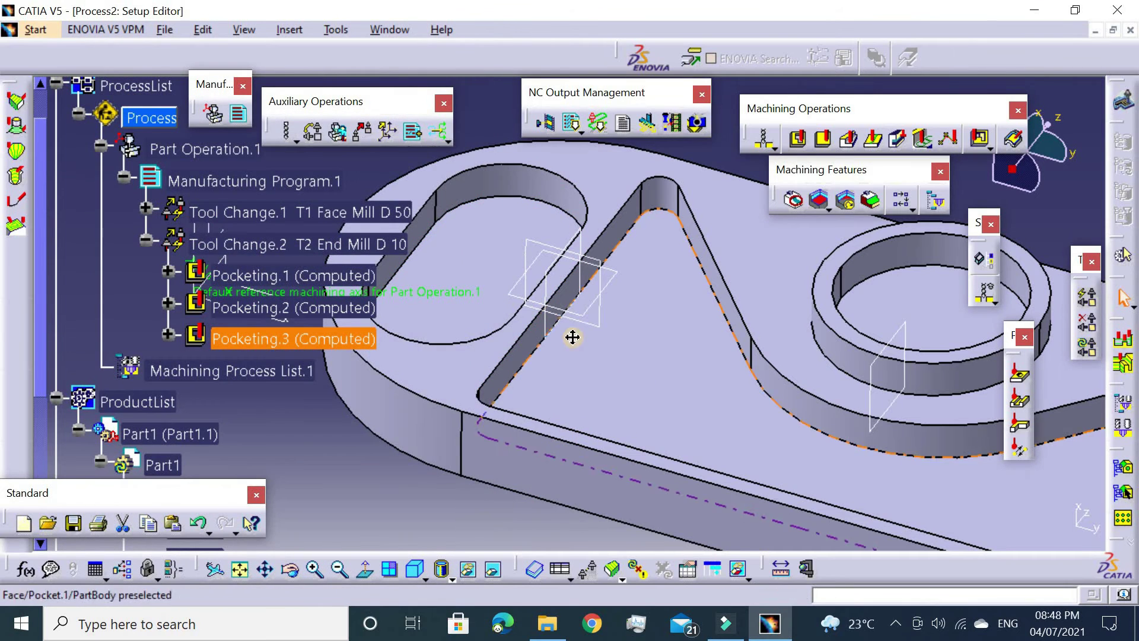
{"action": "mouse_move", "coordinate": [575, 335]}
{"action": "middle_mouse_down"}
{"action": "mouse_move", "coordinate": [706, 233]}
{"action": "mouse_move", "coordinate": [694, 217]}
{"action": "middle_mouse_up"}
Step: Create Pocketing.4 from the part top face to the large recess floor, replay and accept it
{"action": "left_click", "coordinate": [797, 133]}
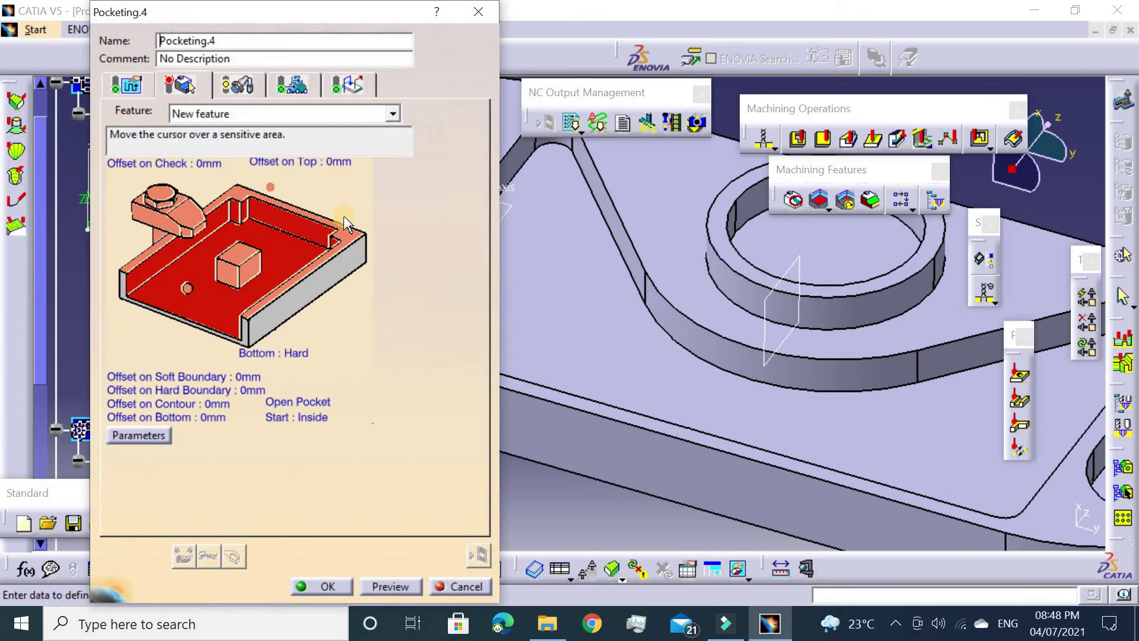
{"action": "left_click", "coordinate": [348, 238]}
{"action": "left_click", "coordinate": [661, 196]}
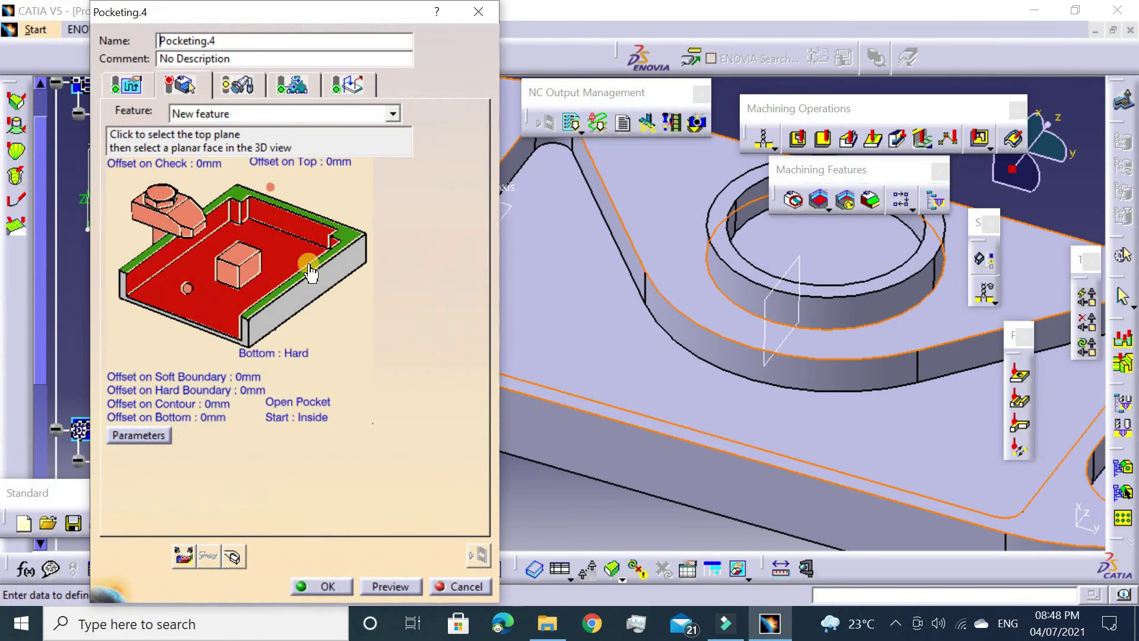
{"action": "left_click", "coordinate": [279, 246]}
{"action": "left_click", "coordinate": [465, 310]}
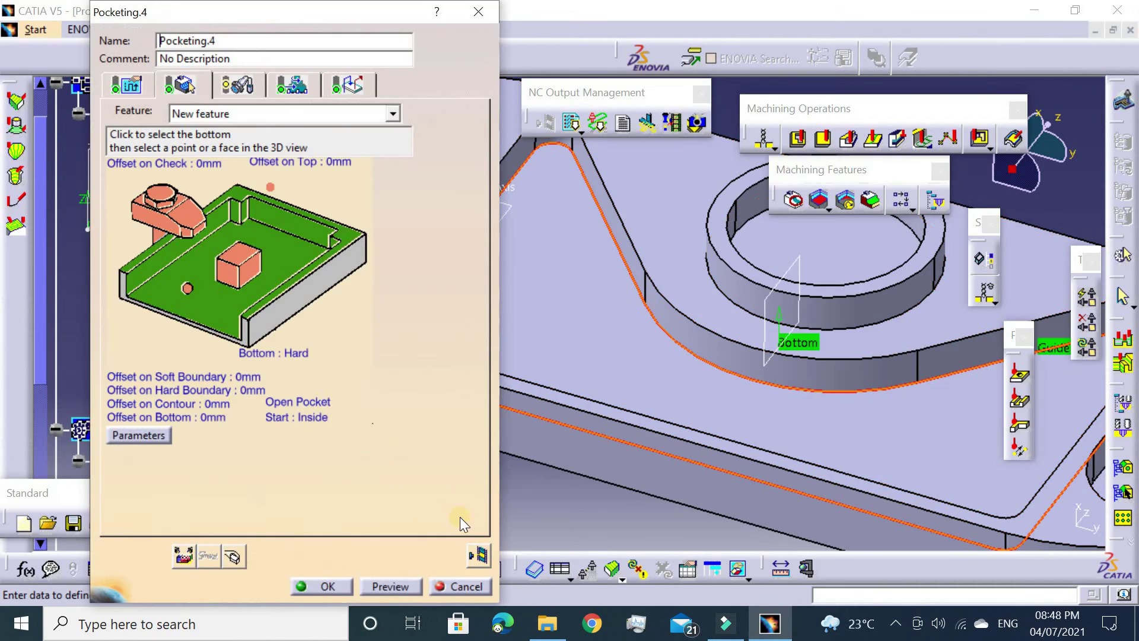
{"action": "left_click", "coordinate": [478, 556]}
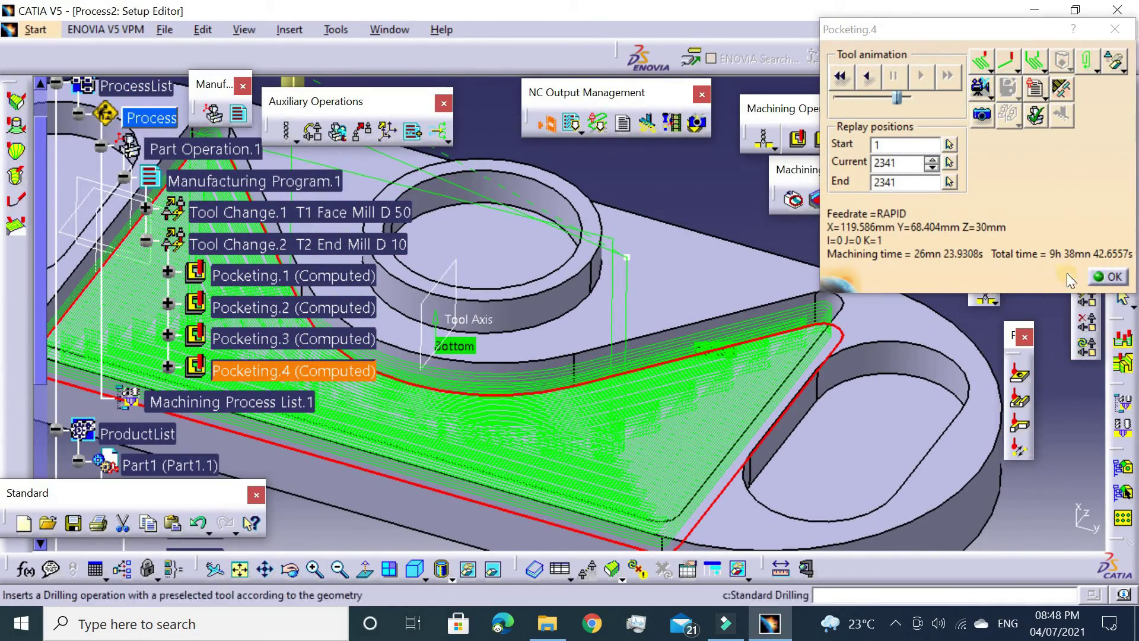
{"action": "left_click", "coordinate": [1102, 277]}
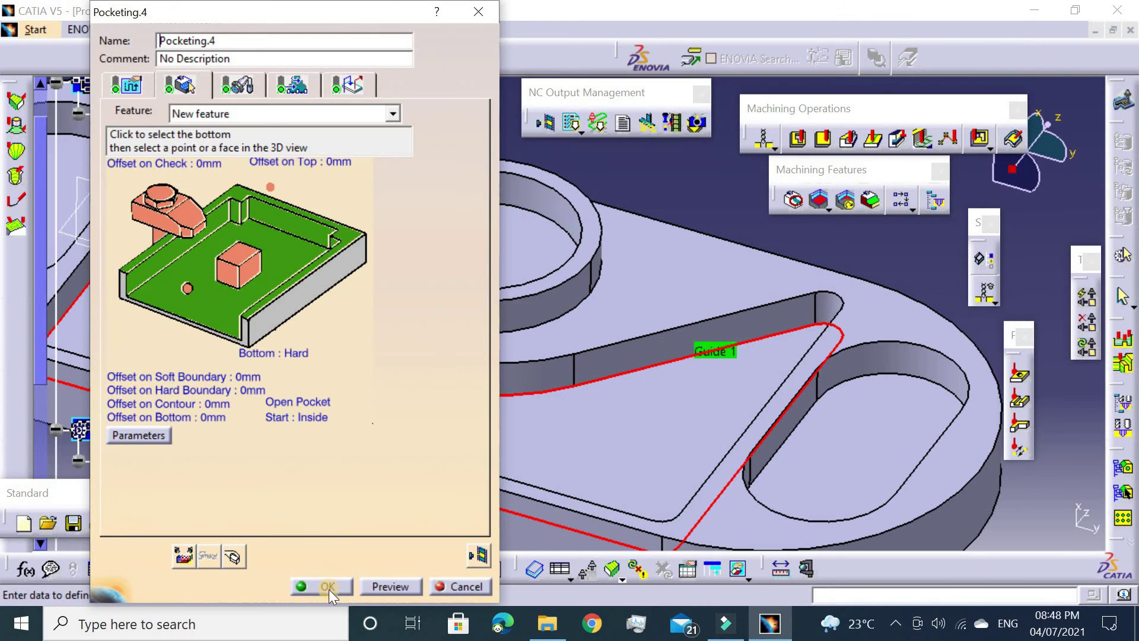
{"action": "left_click", "coordinate": [321, 587]}
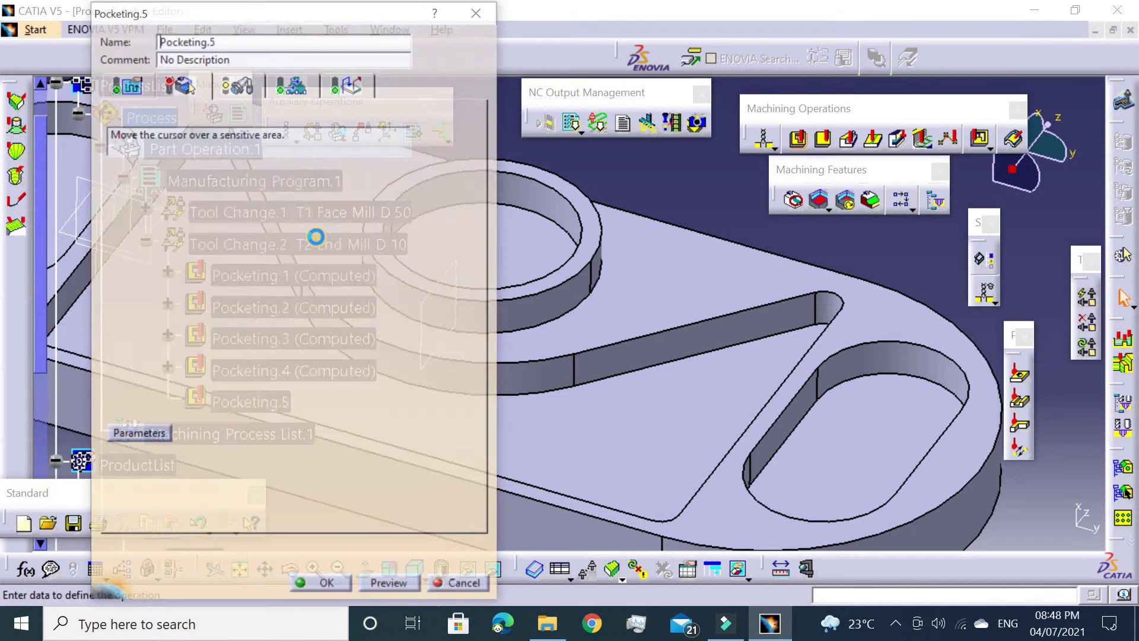
Step: Give Pocketing.5 the part top face as top and oval slot floor as bottom, replay and accept
{"action": "left_click", "coordinate": [343, 238]}
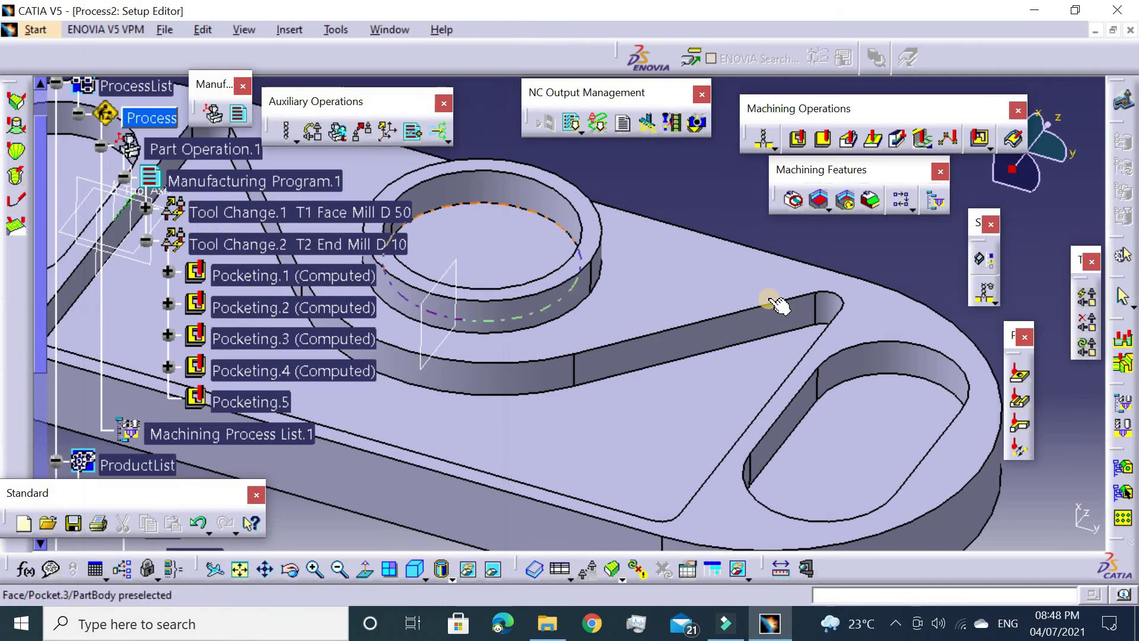
{"action": "left_click", "coordinate": [863, 315]}
{"action": "left_click", "coordinate": [213, 320]}
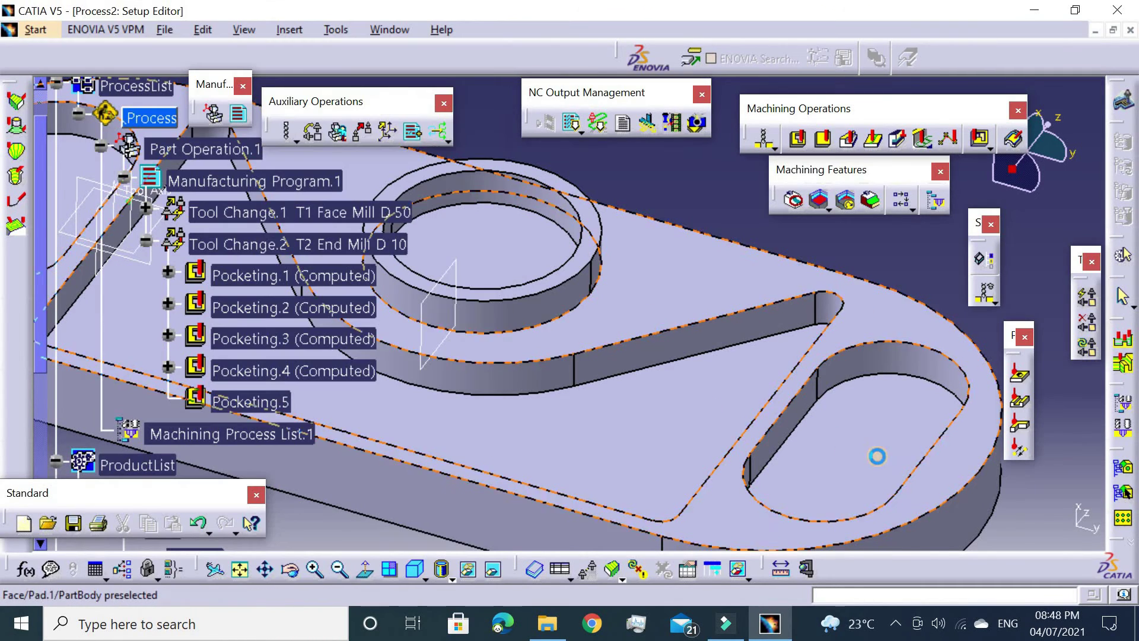
{"action": "left_click", "coordinate": [888, 455]}
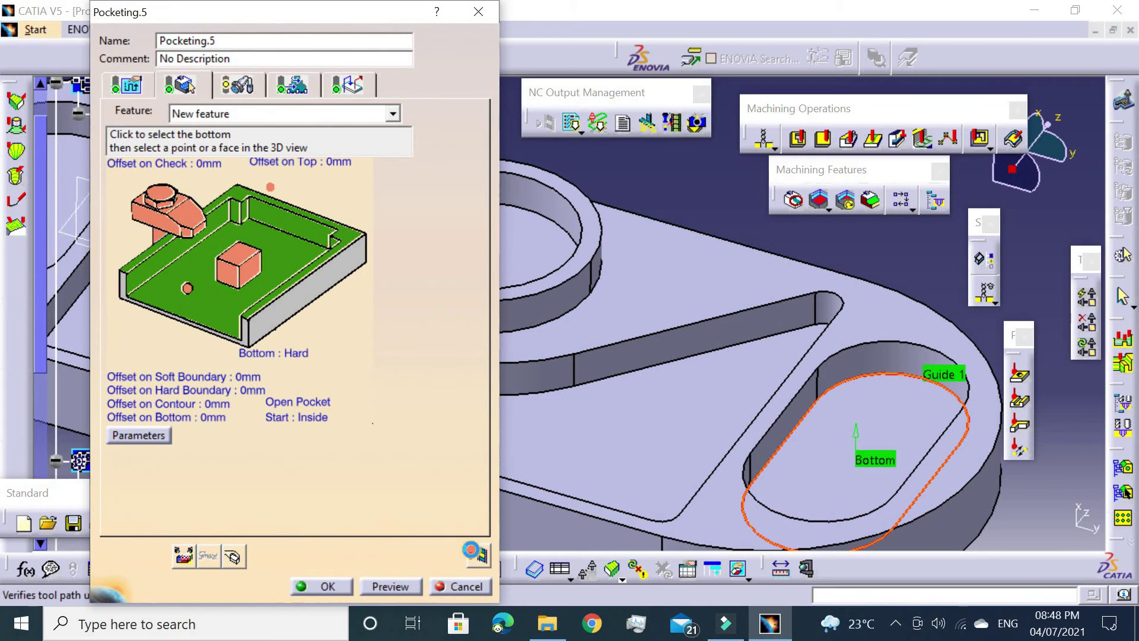
{"action": "left_click", "coordinate": [472, 551]}
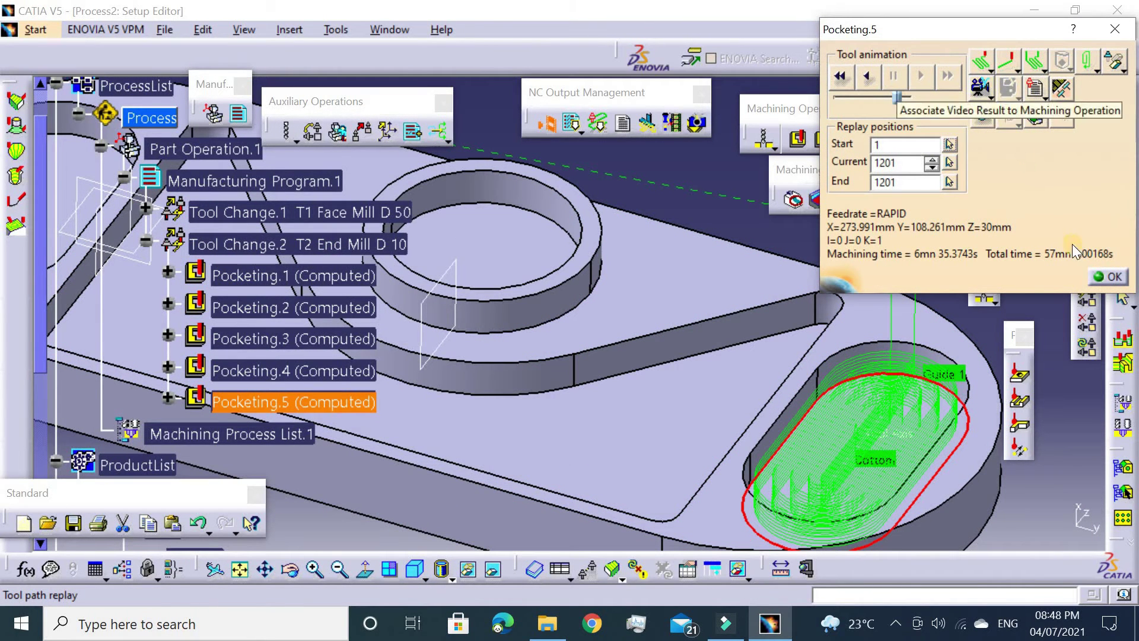
{"action": "left_click", "coordinate": [1107, 277]}
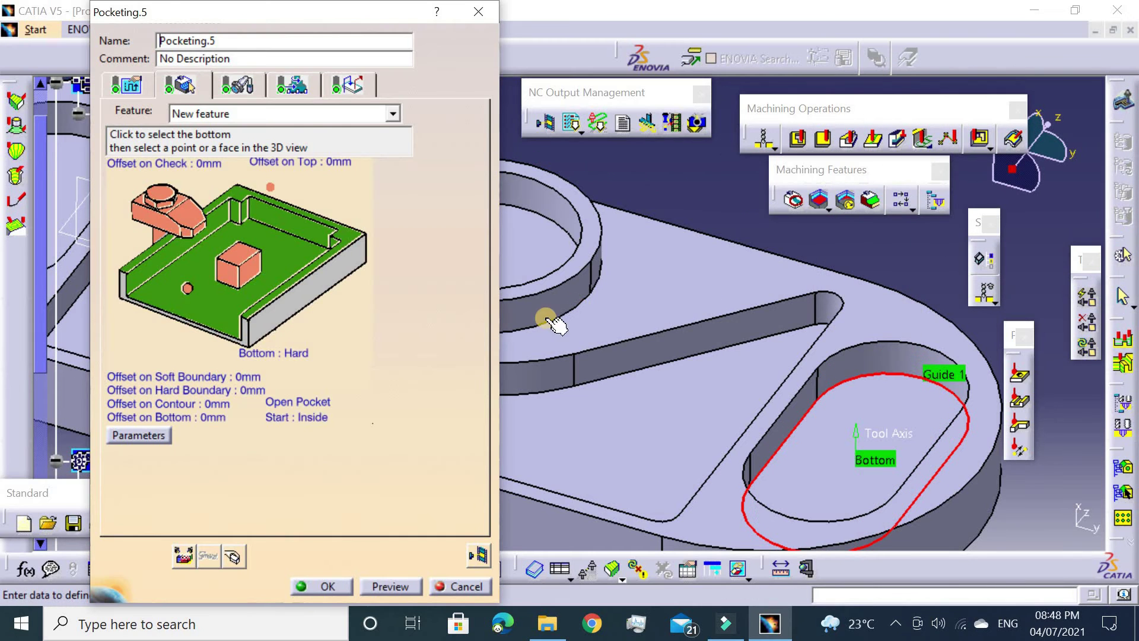
{"action": "left_click", "coordinate": [314, 584]}
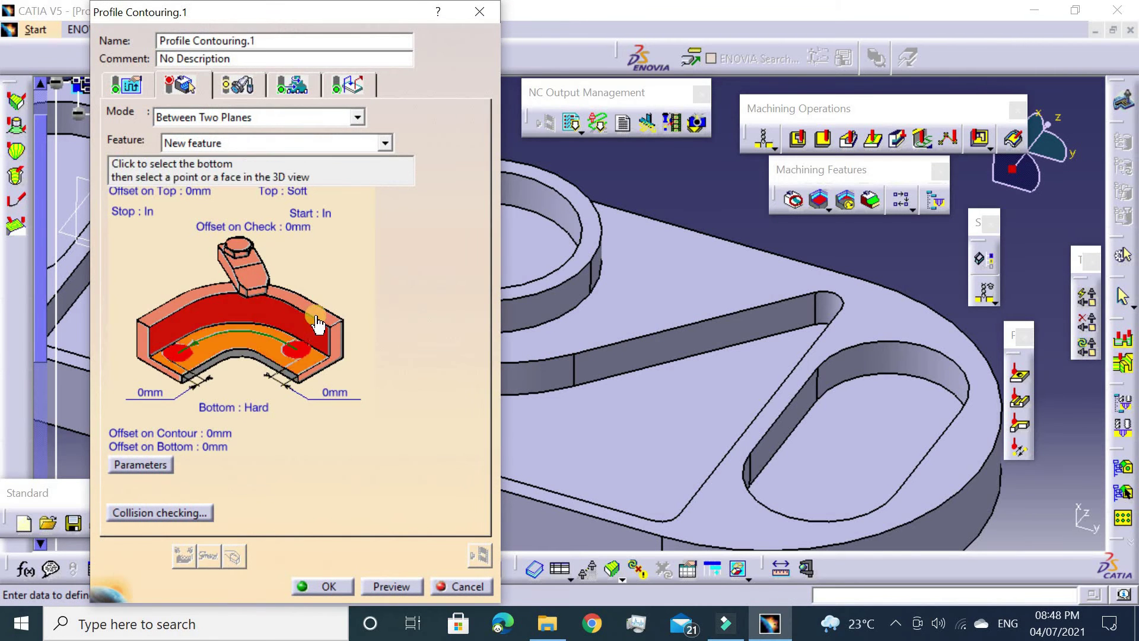
Step: Set the contouring's top plane to the boss top face and bottom plane to the part floor
{"action": "left_click", "coordinate": [237, 309]}
{"action": "left_click", "coordinate": [584, 272]}
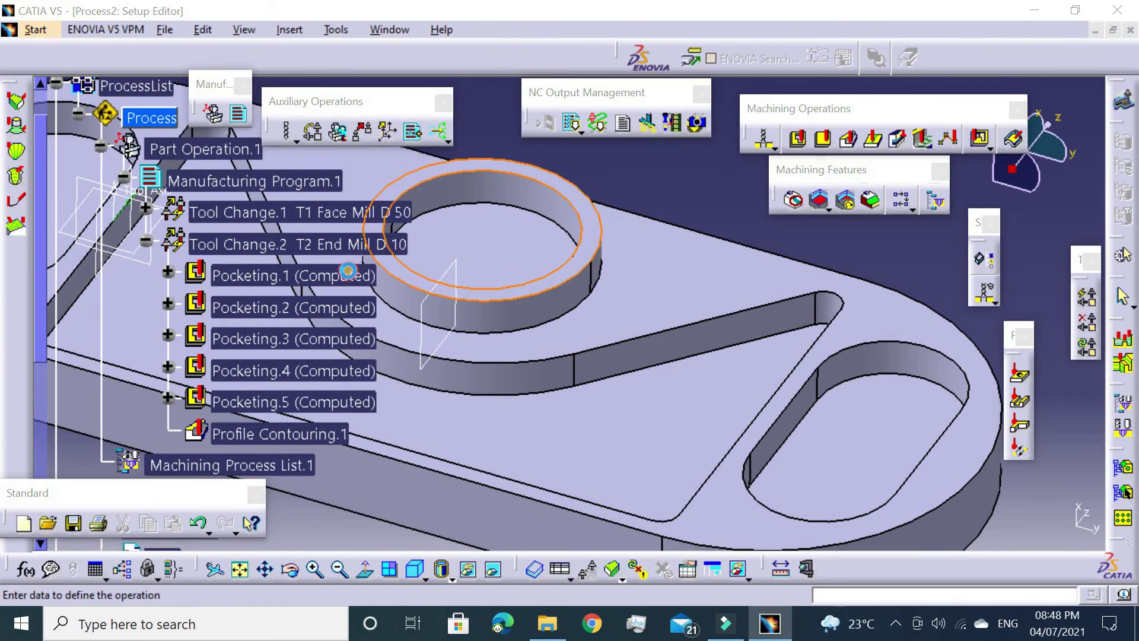
{"action": "left_click", "coordinate": [243, 367]}
{"action": "mouse_move", "coordinate": [475, 424]}
{"action": "middle_mouse_down"}
{"action": "mouse_move", "coordinate": [700, 390]}
{"action": "mouse_move", "coordinate": [661, 216]}
{"action": "mouse_move", "coordinate": [681, 275]}
{"action": "mouse_move", "coordinate": [900, 421]}
{"action": "mouse_move", "coordinate": [1103, 398]}
{"action": "middle_mouse_up"}
{"action": "left_click", "coordinate": [682, 274]}
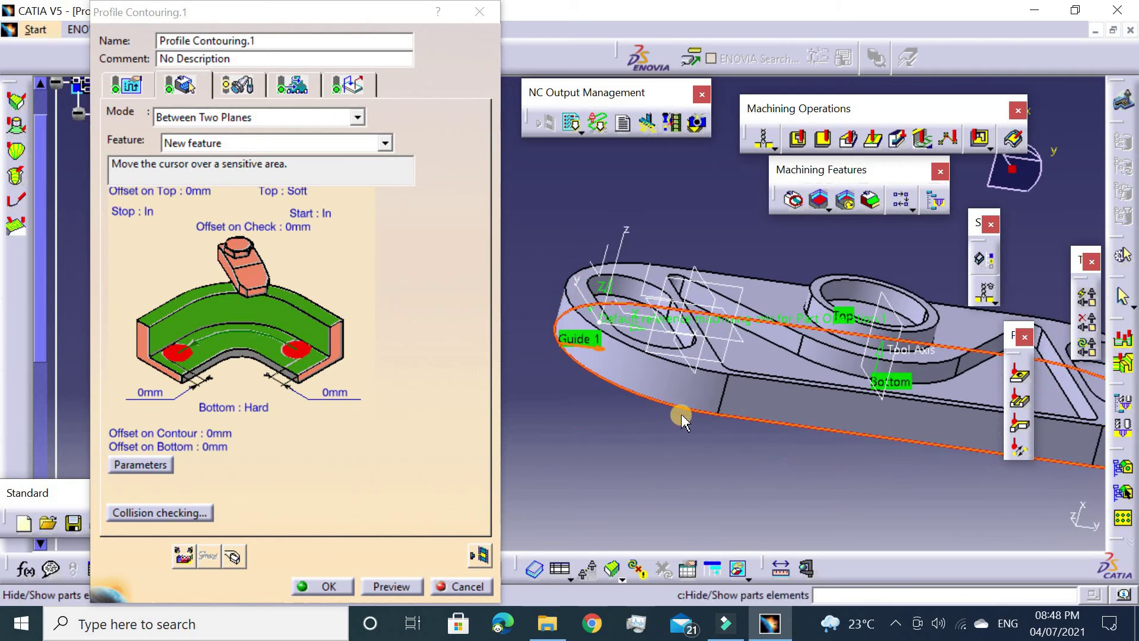
Step: Enable Close tool path and set 4.5 mm between paths with 10 radial paths
{"action": "left_click", "coordinate": [134, 88]}
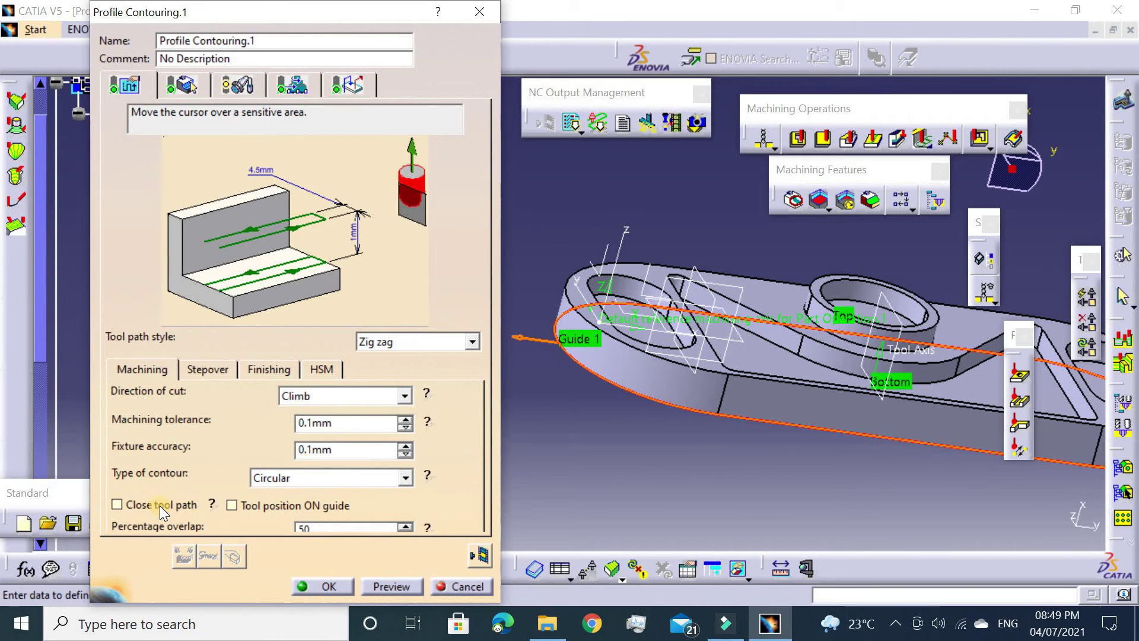
{"action": "left_click", "coordinate": [159, 506]}
{"action": "left_click", "coordinate": [197, 373]}
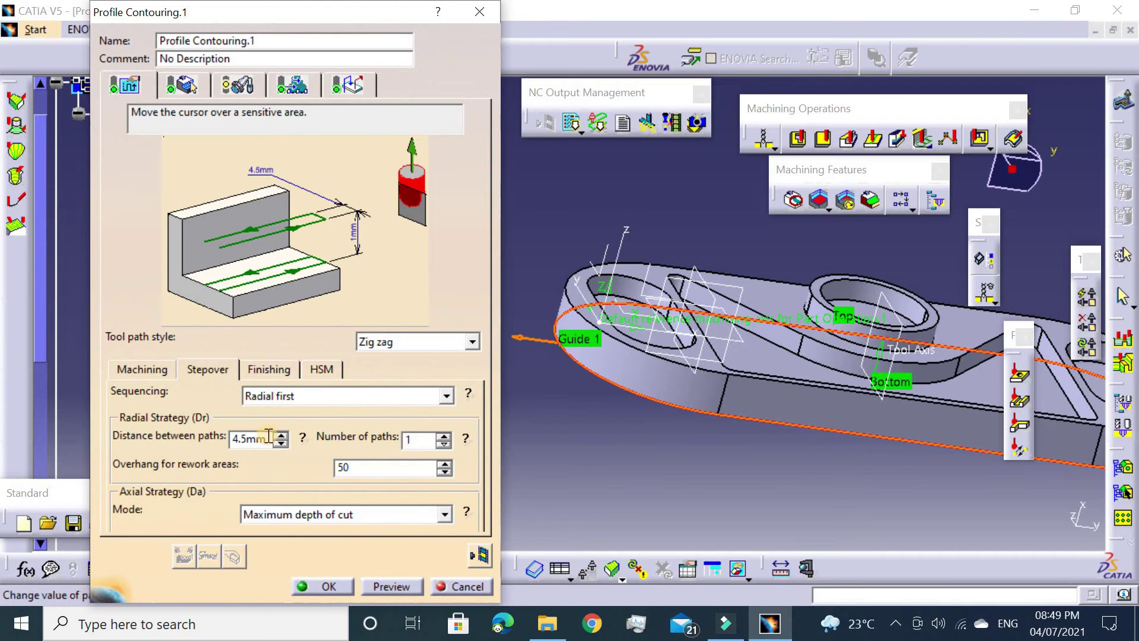
{"action": "type", "text": "4"}
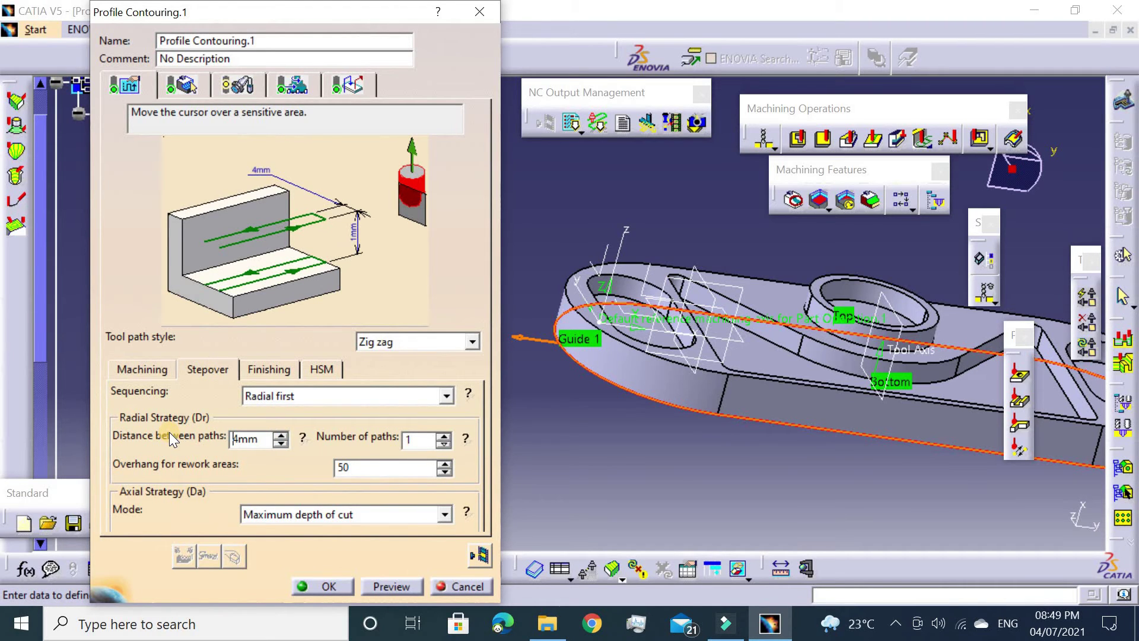
{"action": "double_click", "coordinate": [245, 439]}
{"action": "type", "text": "10"}
{"action": "left_click", "coordinate": [275, 371]}
{"action": "left_click", "coordinate": [325, 370]}
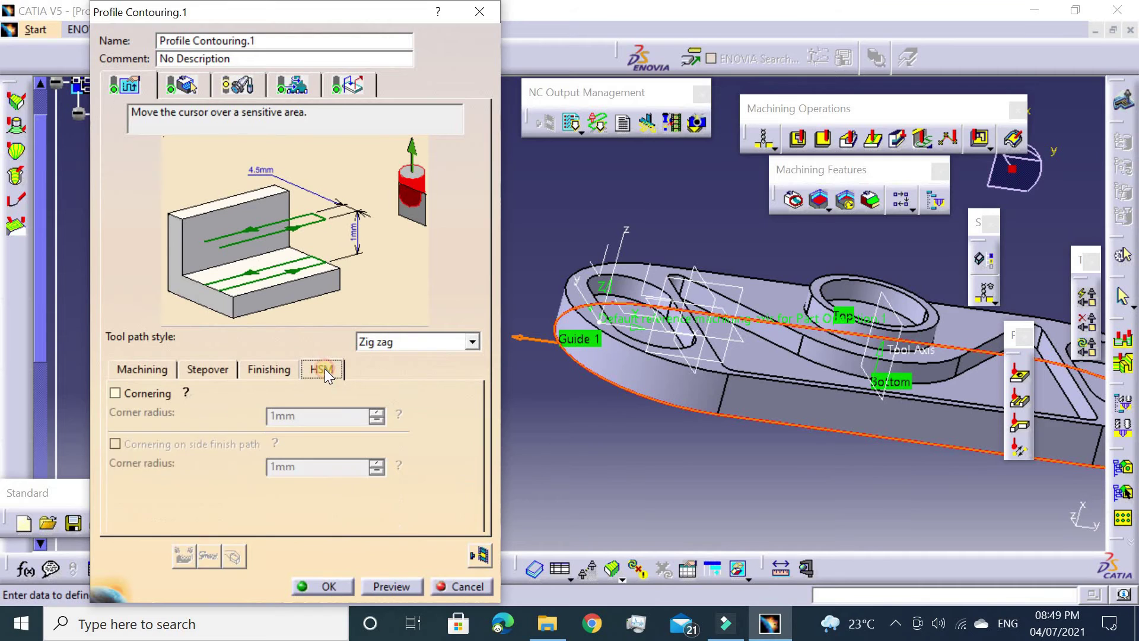
{"action": "left_click", "coordinate": [231, 88]}
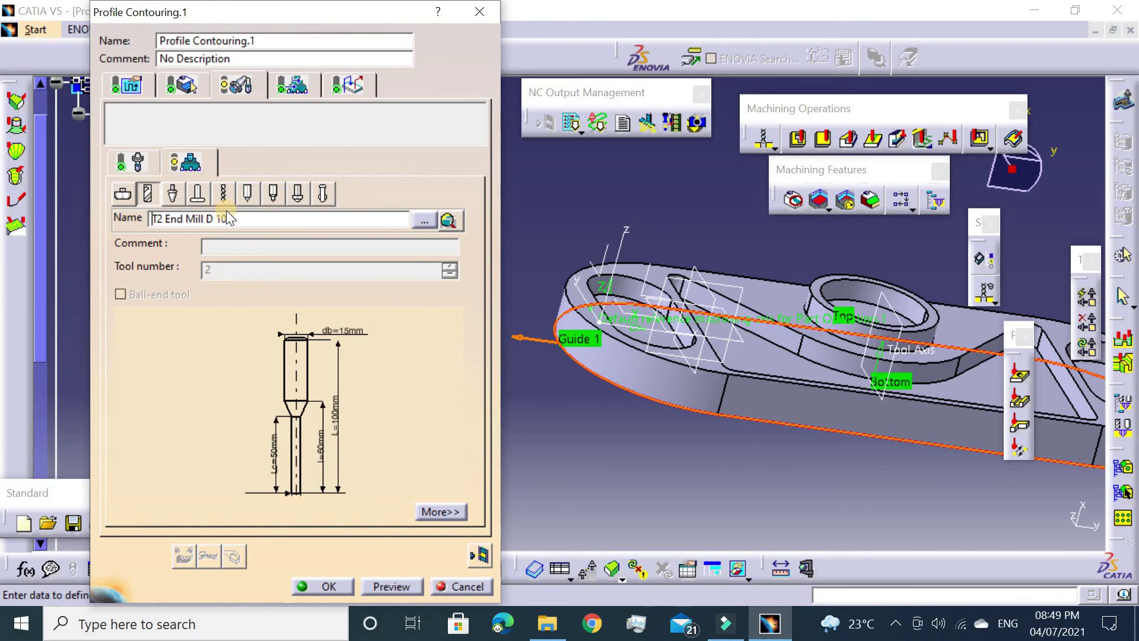
Step: Rename the tool to T2 End Mill D 12 and set its nominal diameter to 10 mm
{"action": "key", "text": "BackSpace"}
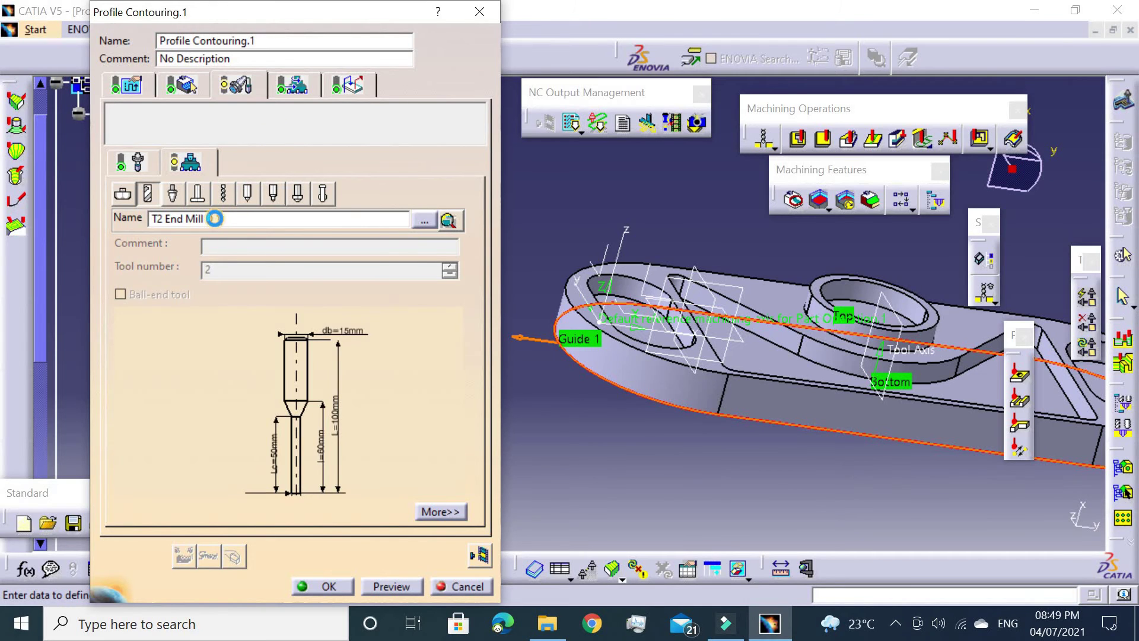
{"action": "key", "text": "Return"}
{"action": "scroll", "coordinate": [308, 490], "scroll_direction": "down", "scroll_amount": 2}
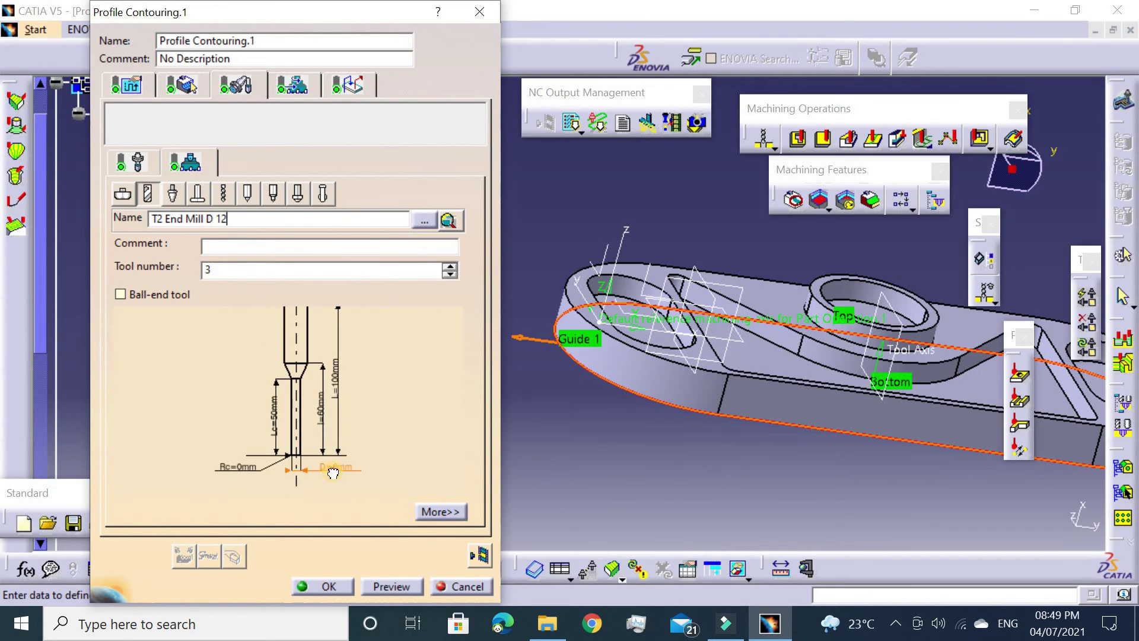
{"action": "double_click", "coordinate": [332, 471]}
{"action": "type", "text": "10"}
{"action": "key", "text": "Return"}
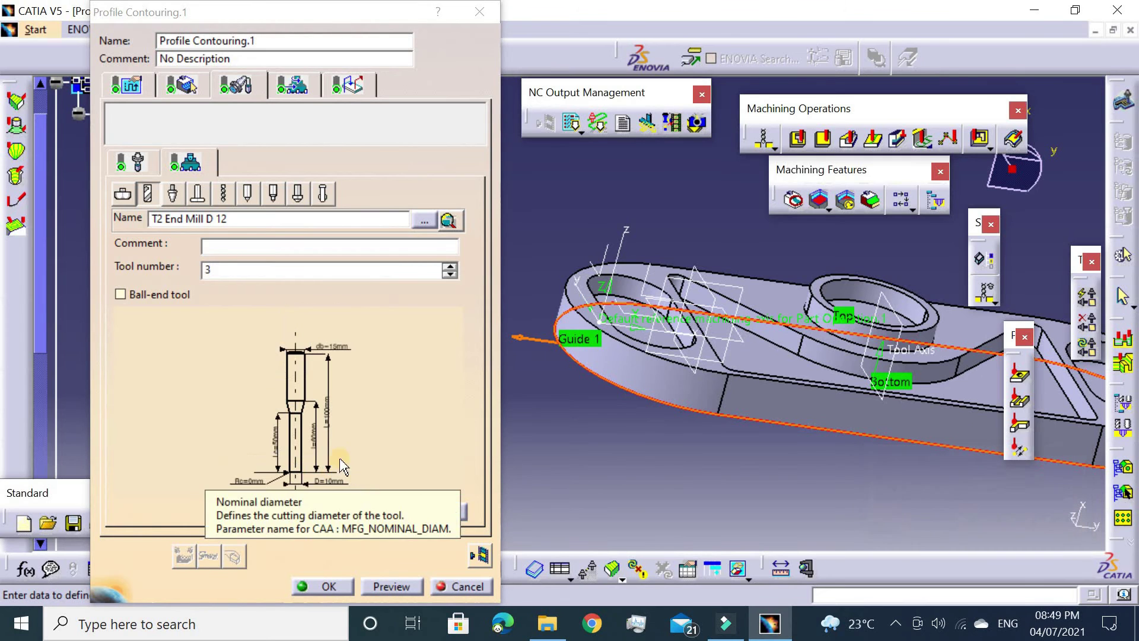
Step: Make the approach macro Axial with a 50 mm distance
{"action": "left_click", "coordinate": [292, 85]}
{"action": "left_click", "coordinate": [349, 85]}
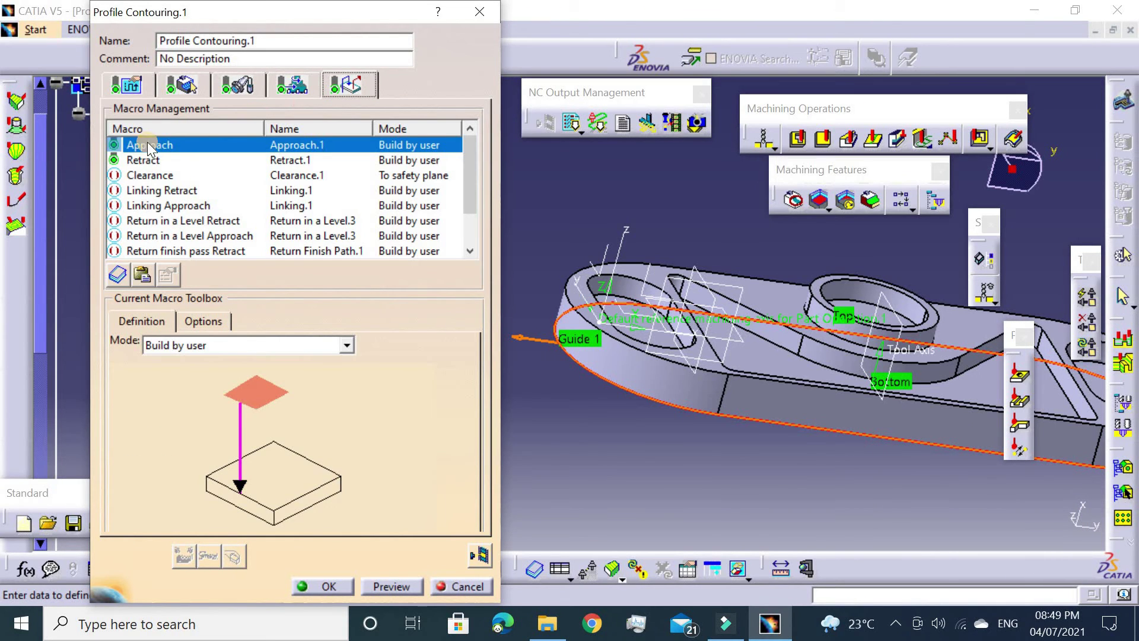
{"action": "left_click", "coordinate": [161, 344]}
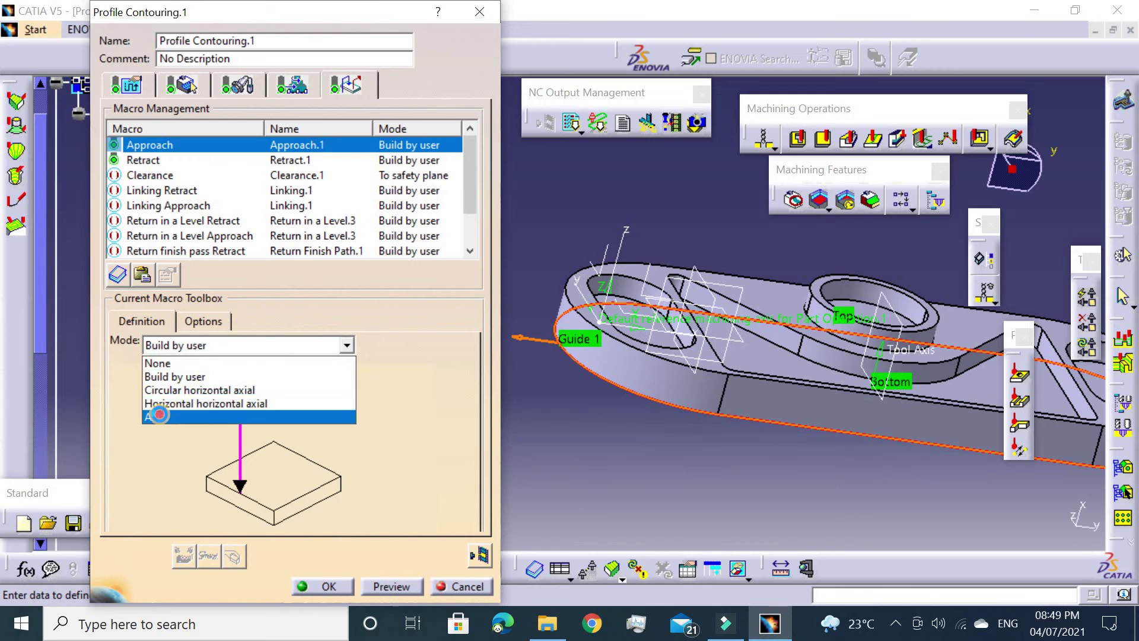
{"action": "left_click", "coordinate": [157, 414]}
{"action": "double_click", "coordinate": [242, 426]}
{"action": "type", "text": "50"}
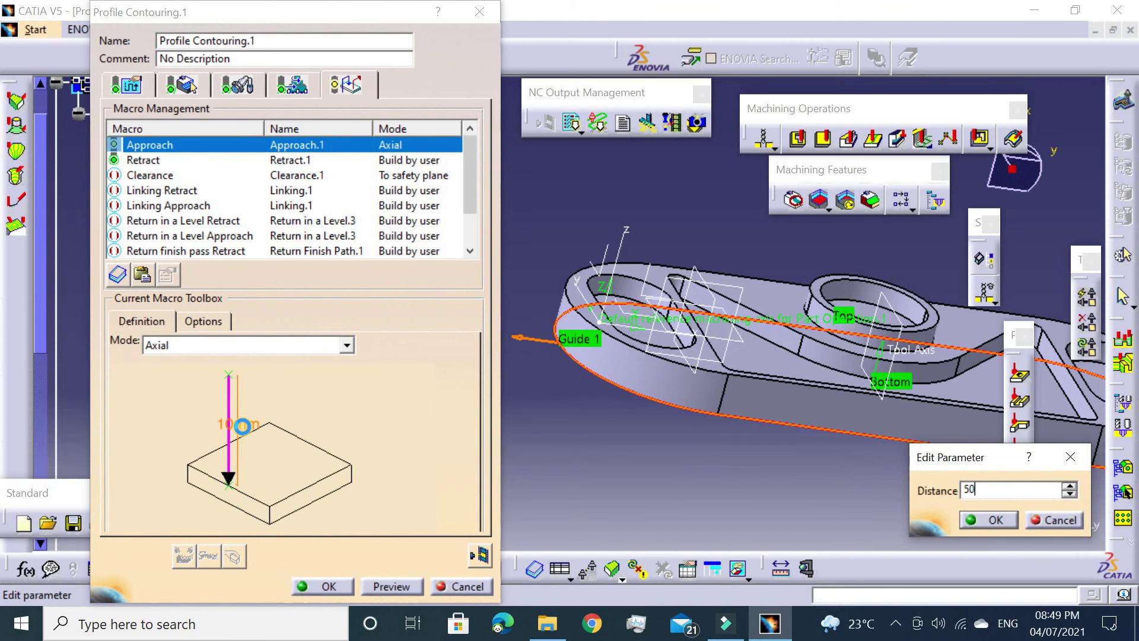
{"action": "key", "text": "Return"}
Step: Make the retract Axial at 50 mm, activate the clearance macro, and compute the tool path
{"action": "left_click", "coordinate": [142, 161]}
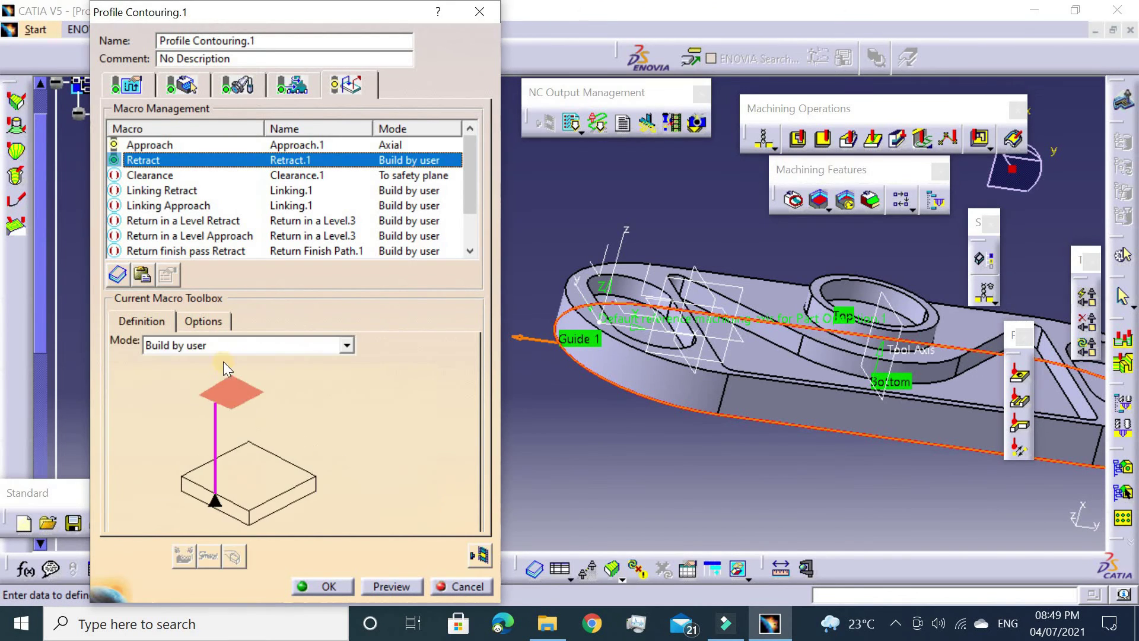
{"action": "left_click", "coordinate": [222, 351]}
{"action": "left_click", "coordinate": [201, 414]}
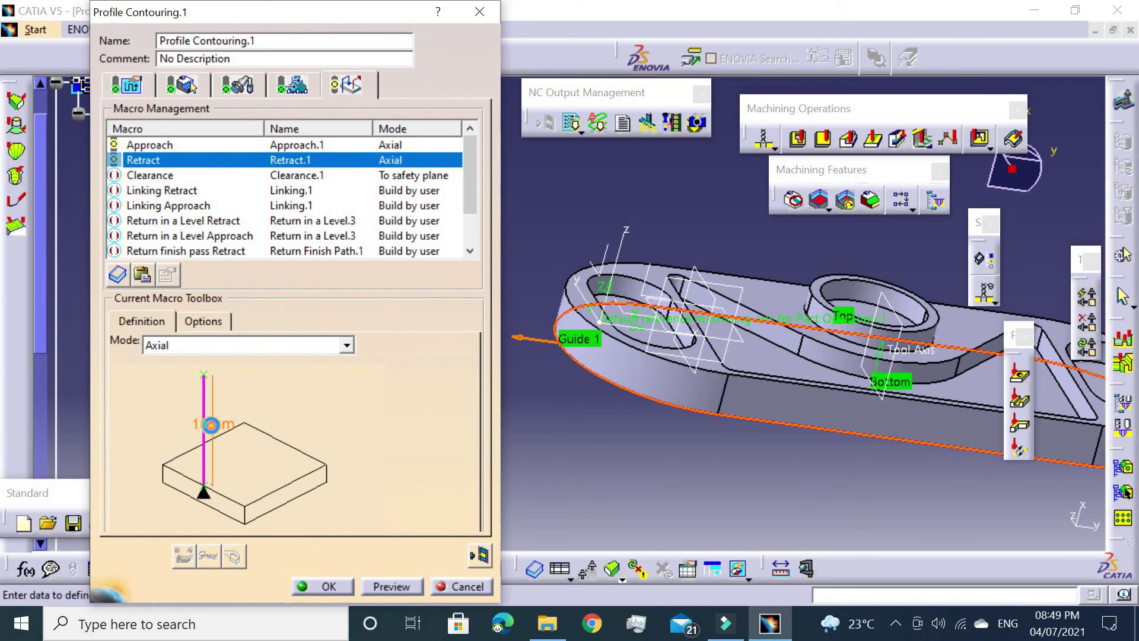
{"action": "double_click", "coordinate": [210, 425]}
{"action": "key", "text": "Return"}
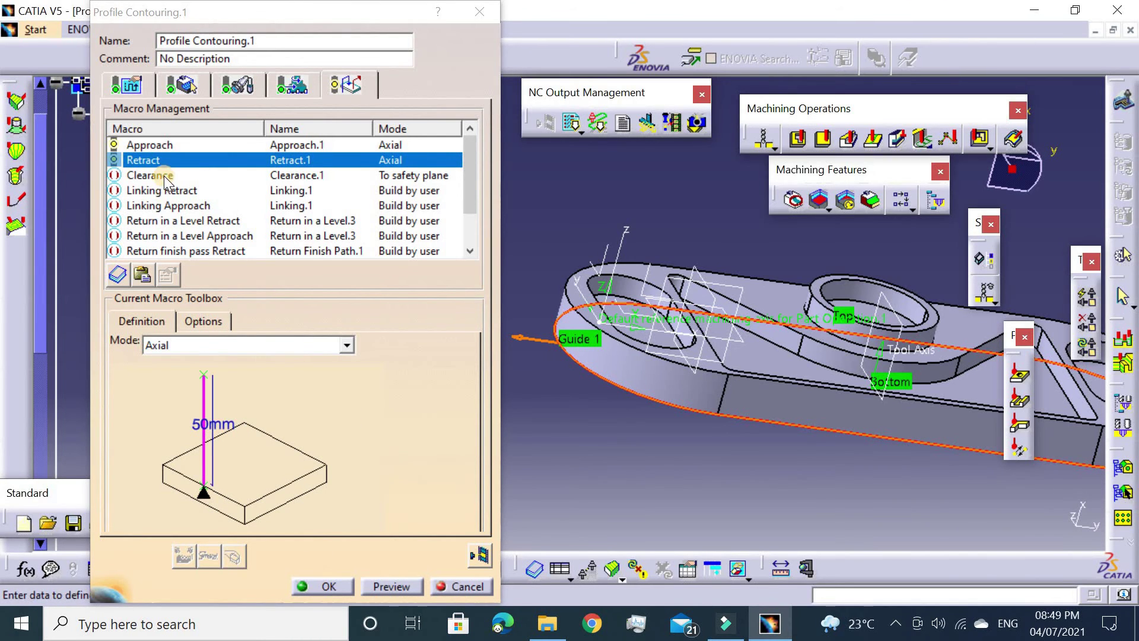
{"action": "right_click", "coordinate": [166, 175]}
{"action": "key", "text": "Return"}
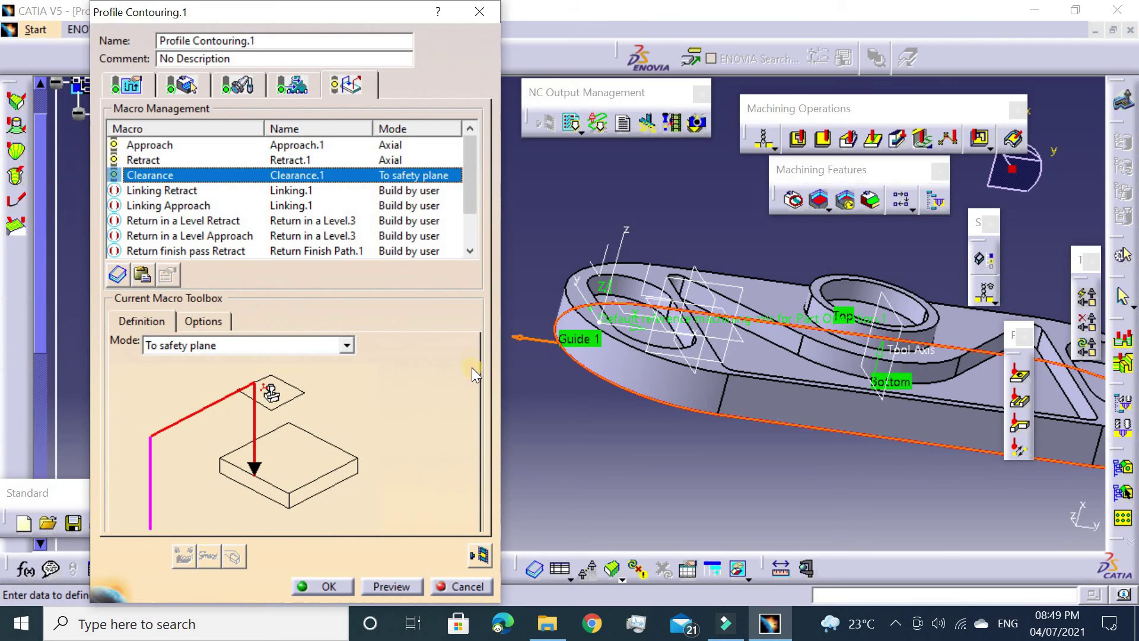
{"action": "left_click", "coordinate": [478, 557]}
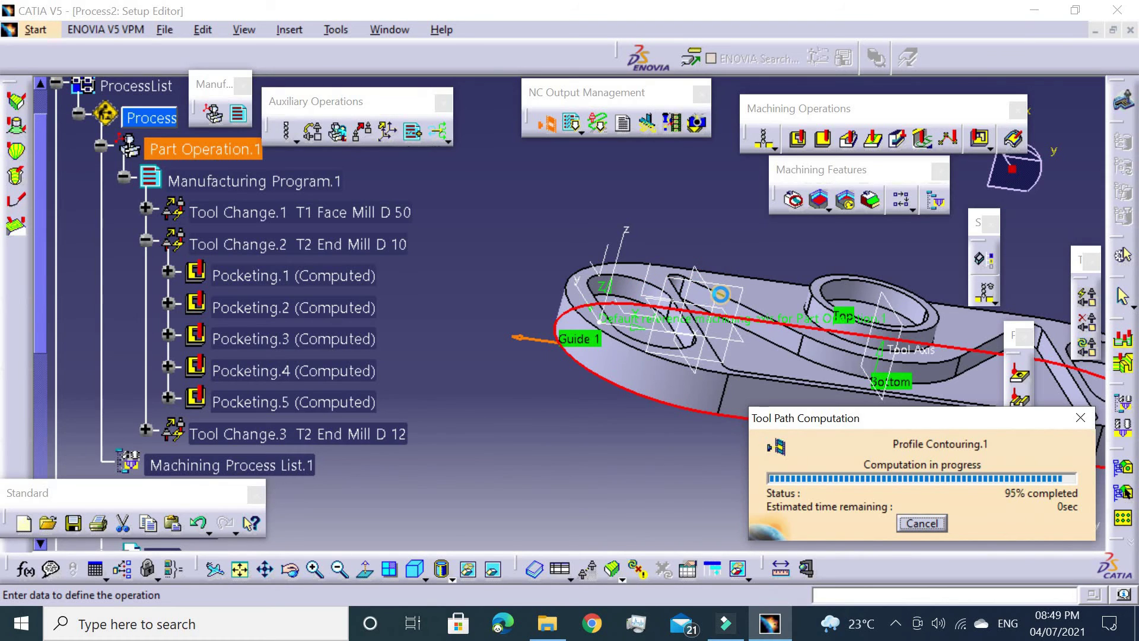
Step: Inspect the computed contouring tool path, then switch to material-removal video simulation
{"action": "mouse_move", "coordinate": [710, 276]}
{"action": "middle_mouse_down"}
{"action": "mouse_move", "coordinate": [561, 331]}
{"action": "mouse_move", "coordinate": [667, 290]}
{"action": "middle_mouse_up"}
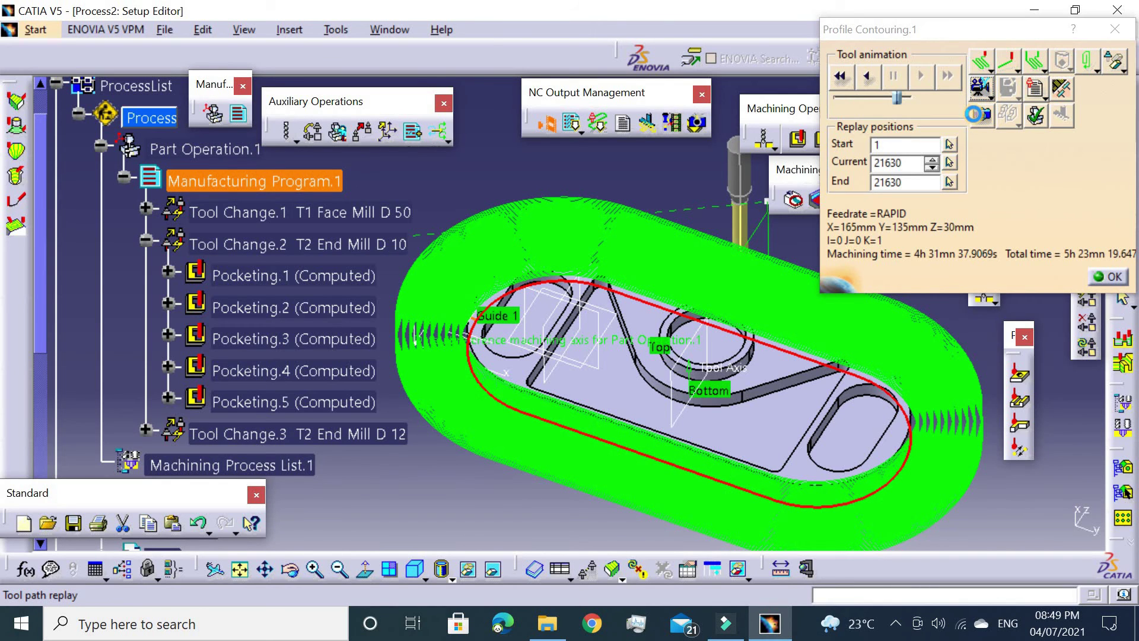
{"action": "left_click", "coordinate": [976, 114]}
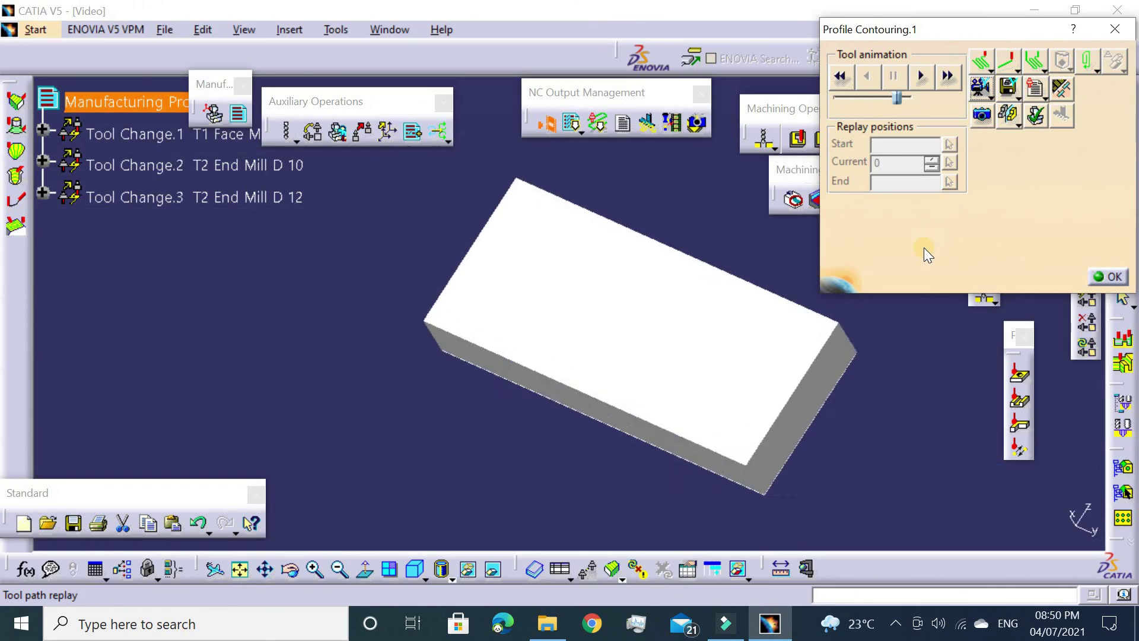
Step: Play the material-removal simulation through all operations, orbiting the milled block, then end it
{"action": "middle_click_drag", "start_coordinate": [773, 268], "coordinate": [653, 272]}
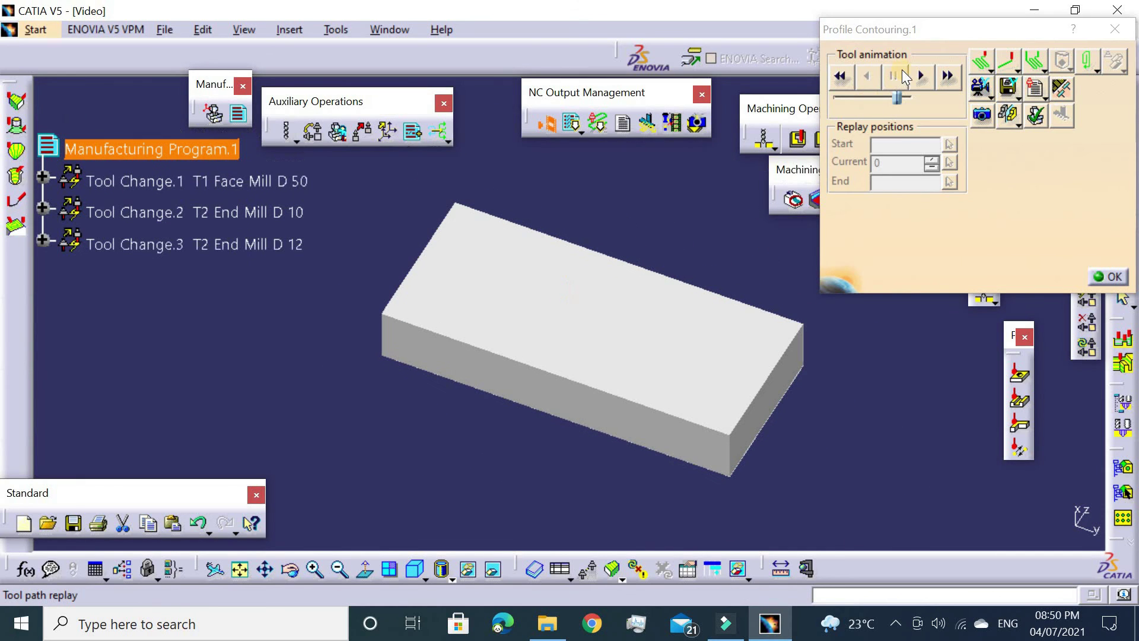
{"action": "left_click", "coordinate": [916, 72]}
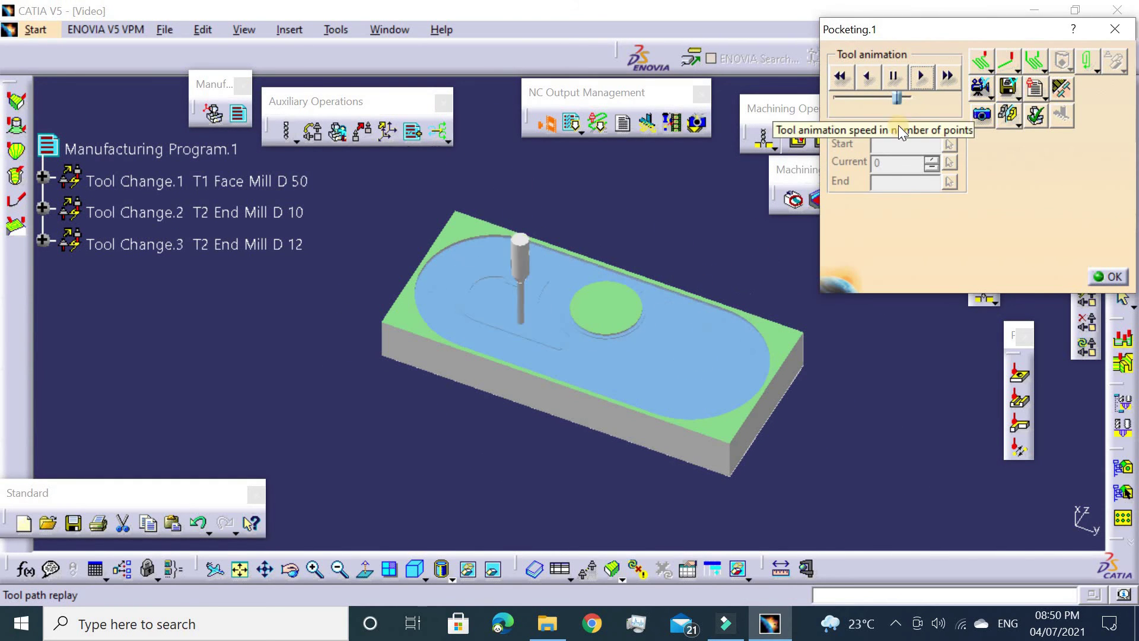
{"action": "mouse_move", "coordinate": [528, 327]}
{"action": "middle_mouse_down"}
{"action": "mouse_move", "coordinate": [609, 241]}
{"action": "mouse_move", "coordinate": [618, 272]}
{"action": "mouse_move", "coordinate": [590, 237]}
{"action": "mouse_move", "coordinate": [590, 214]}
{"action": "mouse_move", "coordinate": [565, 273]}
{"action": "mouse_move", "coordinate": [600, 307]}
{"action": "middle_mouse_up"}
{"action": "mouse_move", "coordinate": [496, 323]}
{"action": "middle_mouse_down"}
{"action": "mouse_move", "coordinate": [521, 257]}
{"action": "mouse_move", "coordinate": [483, 318]}
{"action": "middle_mouse_up"}
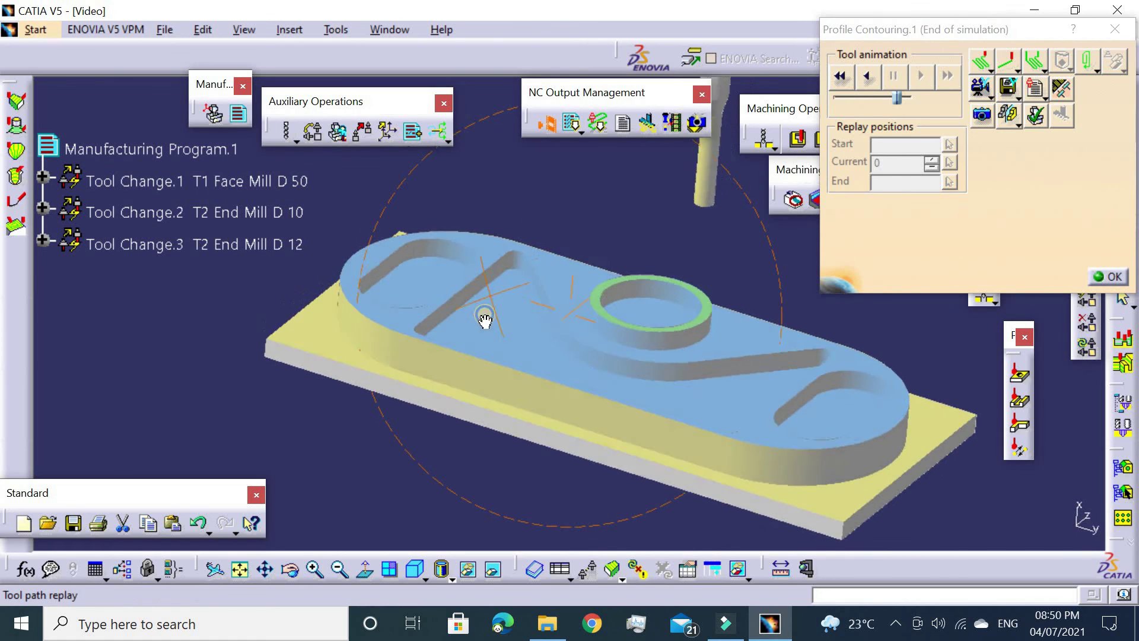
{"action": "left_click", "coordinate": [1109, 277]}
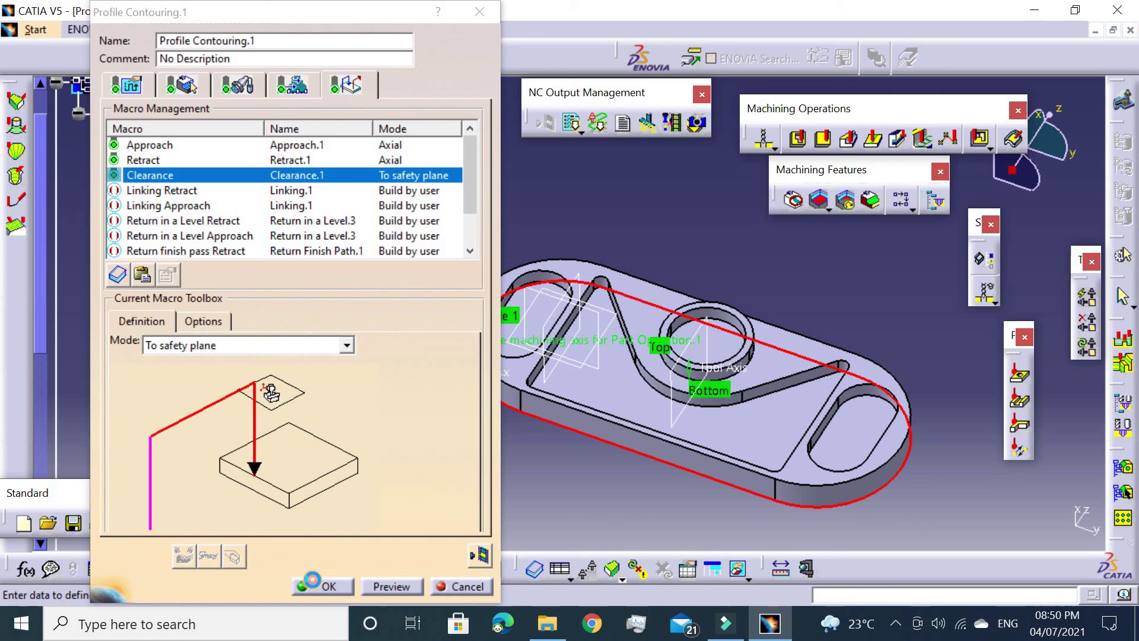
Step: Close the Profile Contouring.1 editor and orbit the finished slotted part
{"action": "left_click", "coordinate": [312, 580]}
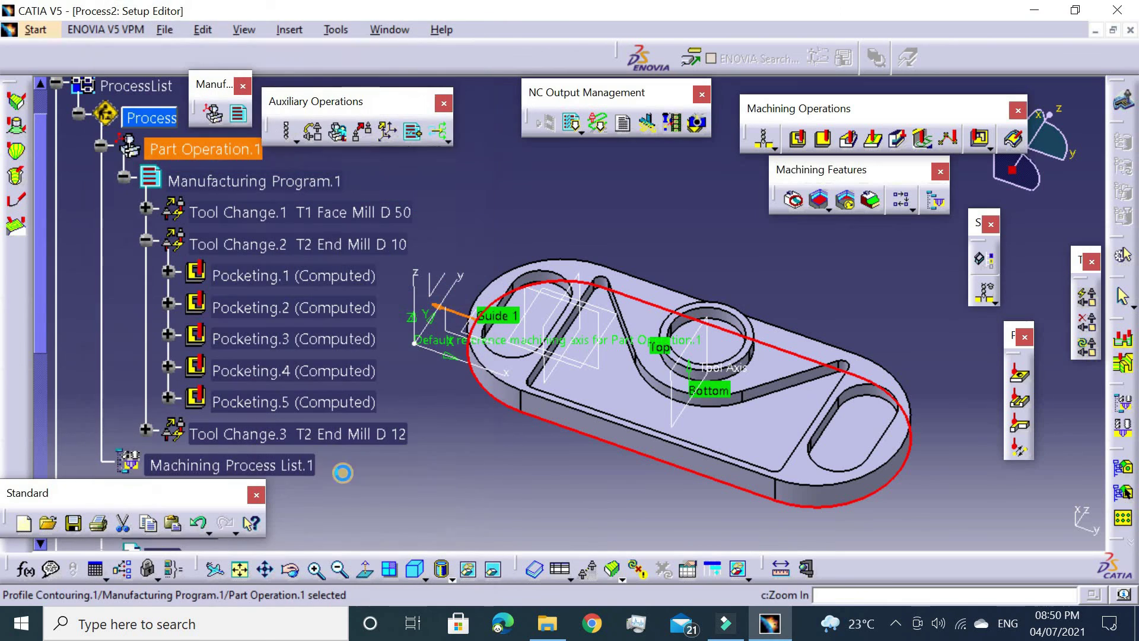
{"action": "mouse_move", "coordinate": [476, 407]}
{"action": "middle_mouse_down"}
{"action": "mouse_move", "coordinate": [482, 441]}
{"action": "mouse_move", "coordinate": [508, 424]}
{"action": "mouse_move", "coordinate": [757, 433]}
{"action": "mouse_move", "coordinate": [758, 488]}
{"action": "mouse_move", "coordinate": [683, 384]}
{"action": "mouse_move", "coordinate": [737, 344]}
{"action": "mouse_move", "coordinate": [725, 358]}
{"action": "mouse_move", "coordinate": [763, 364]}
{"action": "mouse_move", "coordinate": [763, 343]}
{"action": "mouse_move", "coordinate": [864, 346]}
{"action": "middle_mouse_up"}
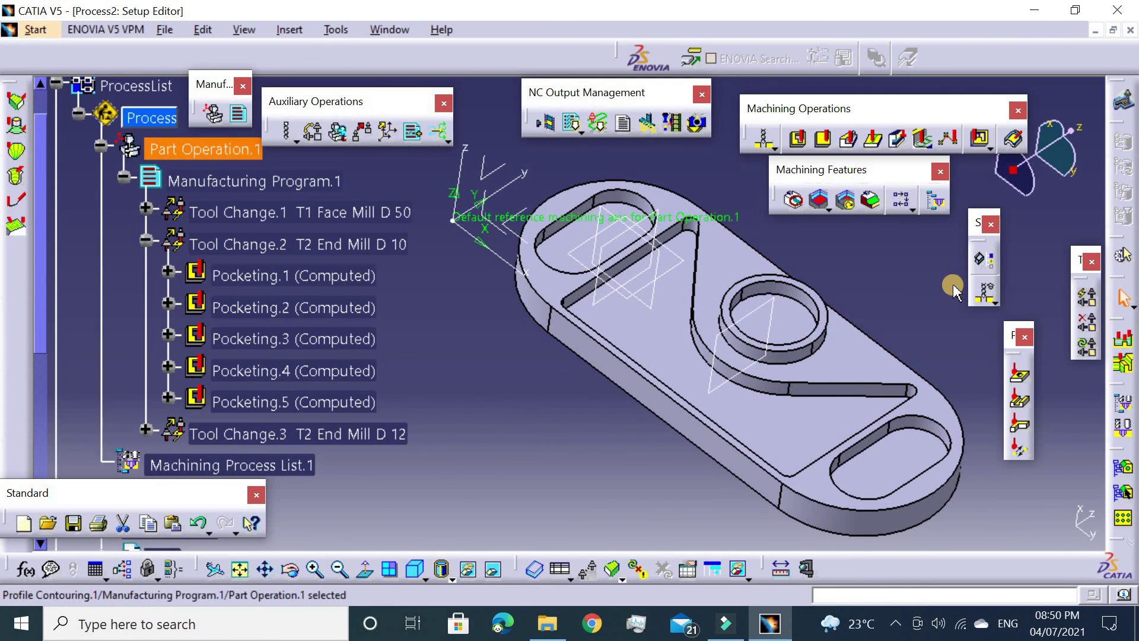